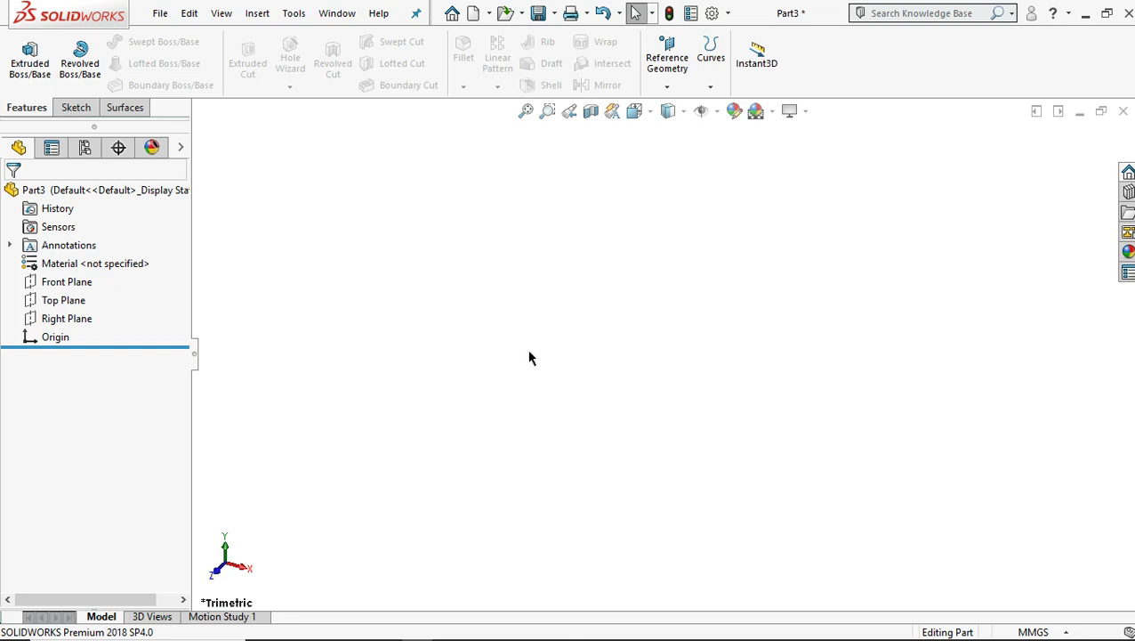
Step: Start a sketch on the Right Plane and draw a vertical line about 79 mm long downward from the origin
click(69, 320)
click(85, 289)
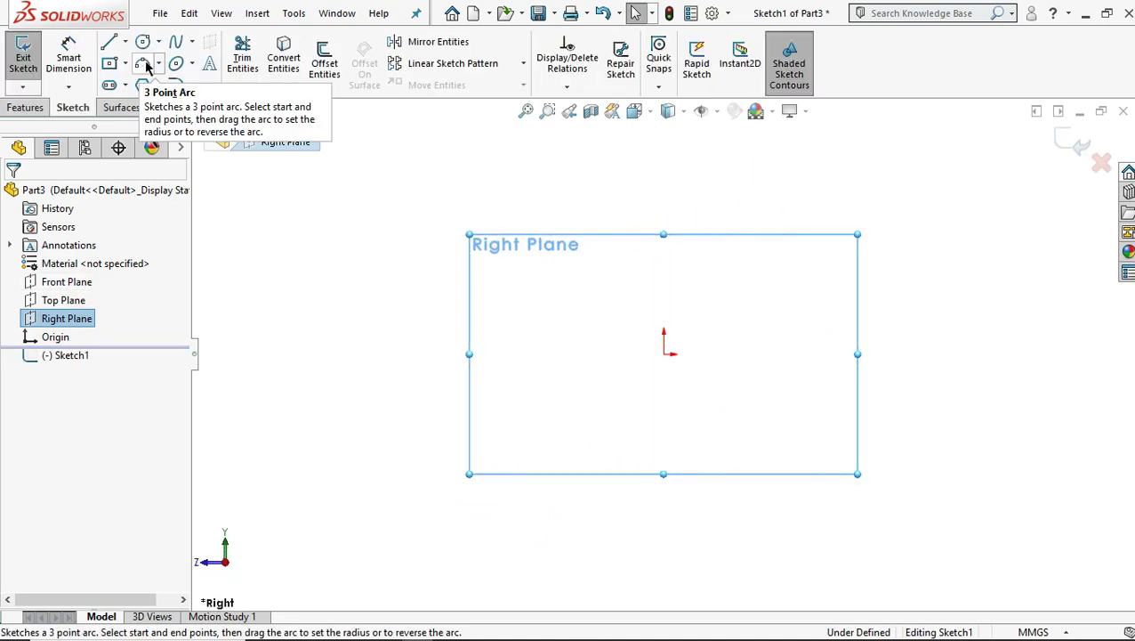
click(109, 42)
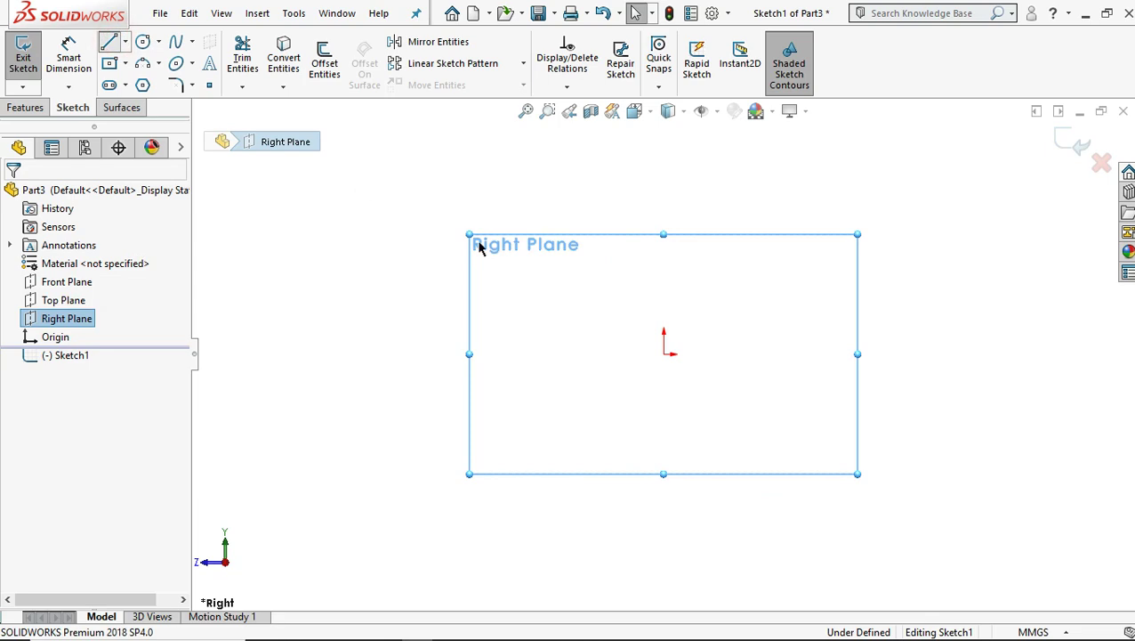
key(Escape)
click(663, 353)
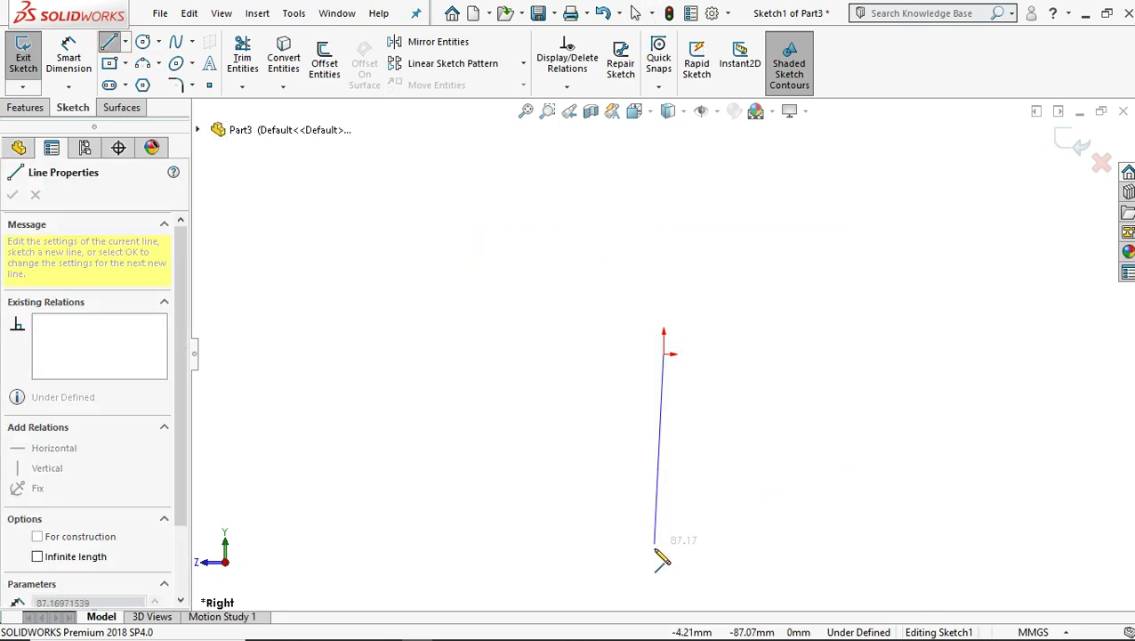
click(664, 527)
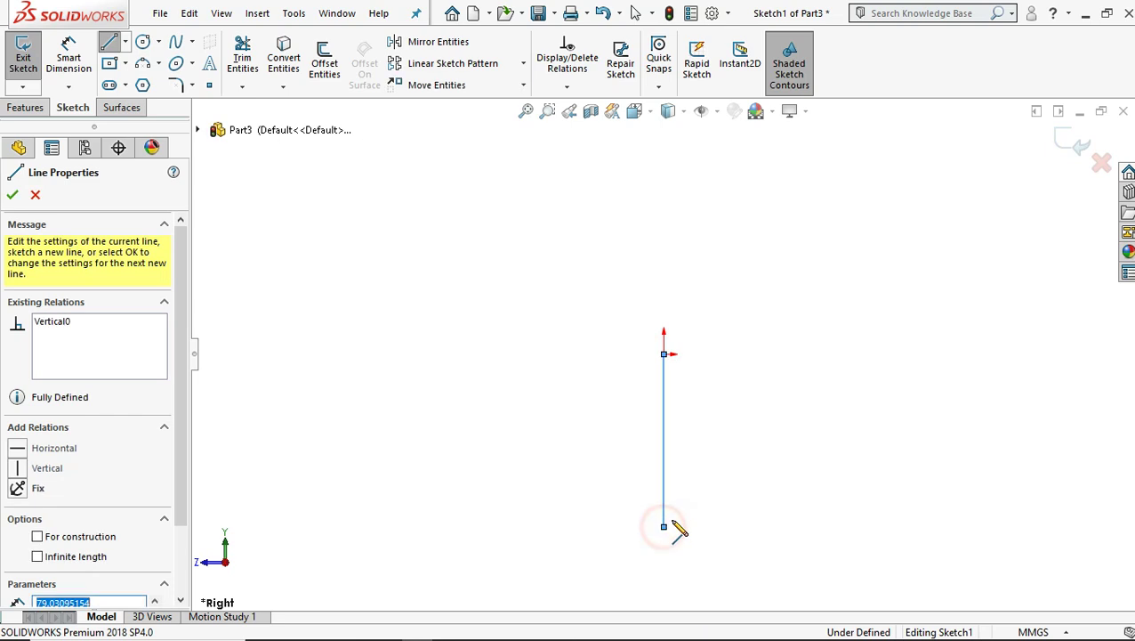
right_click(712, 398)
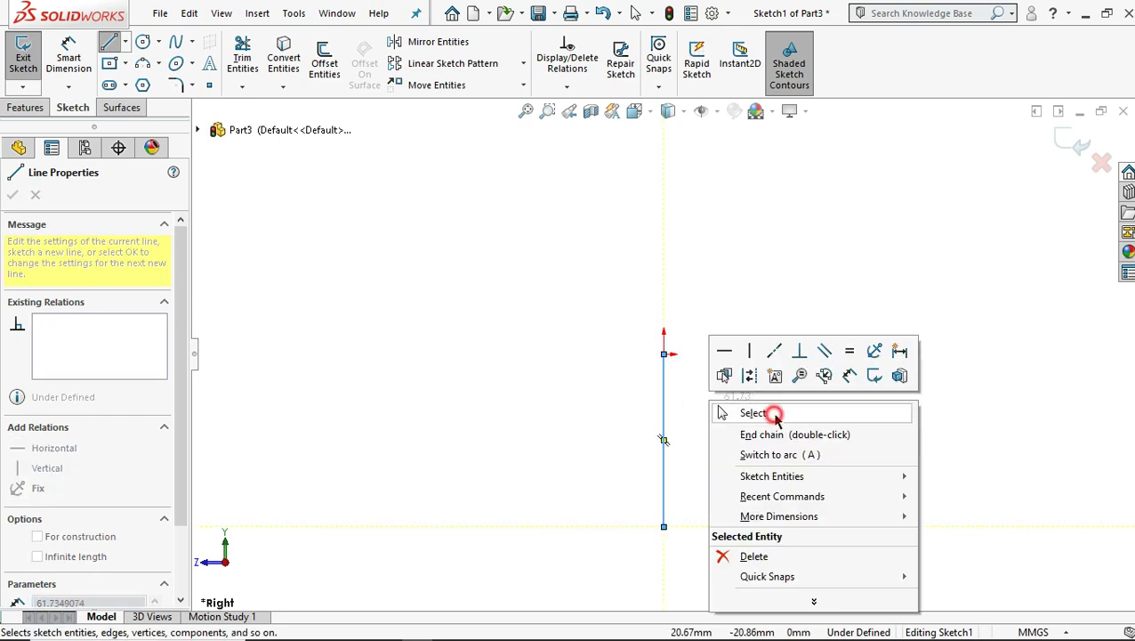
click(767, 413)
Step: Dimension the vertical line below the origin to a length of 62 mm
click(69, 57)
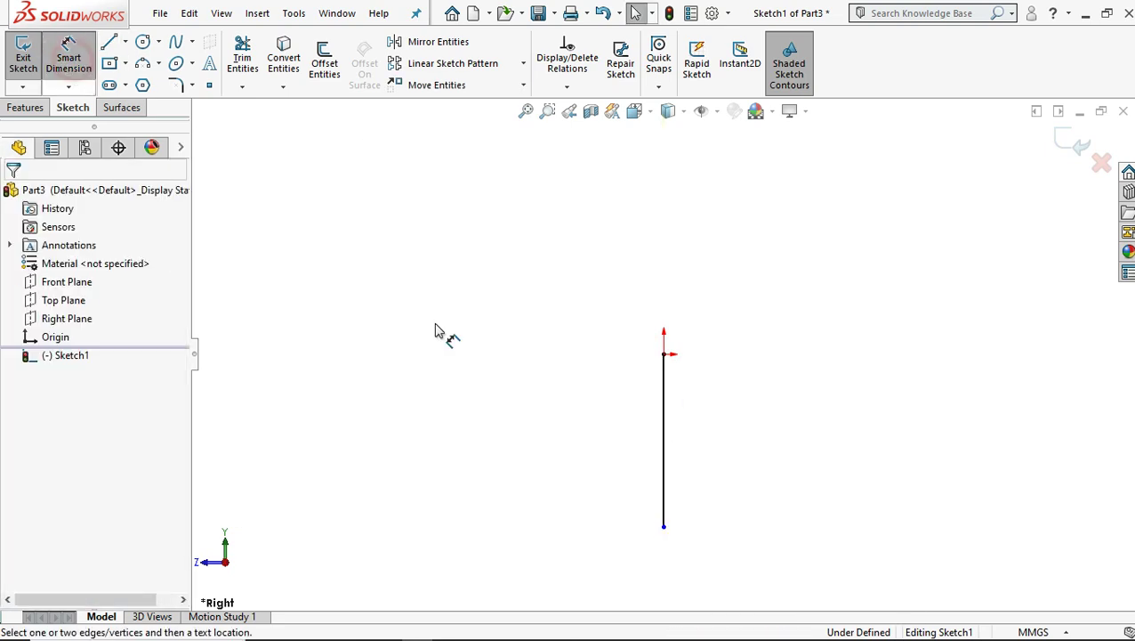
click(665, 458)
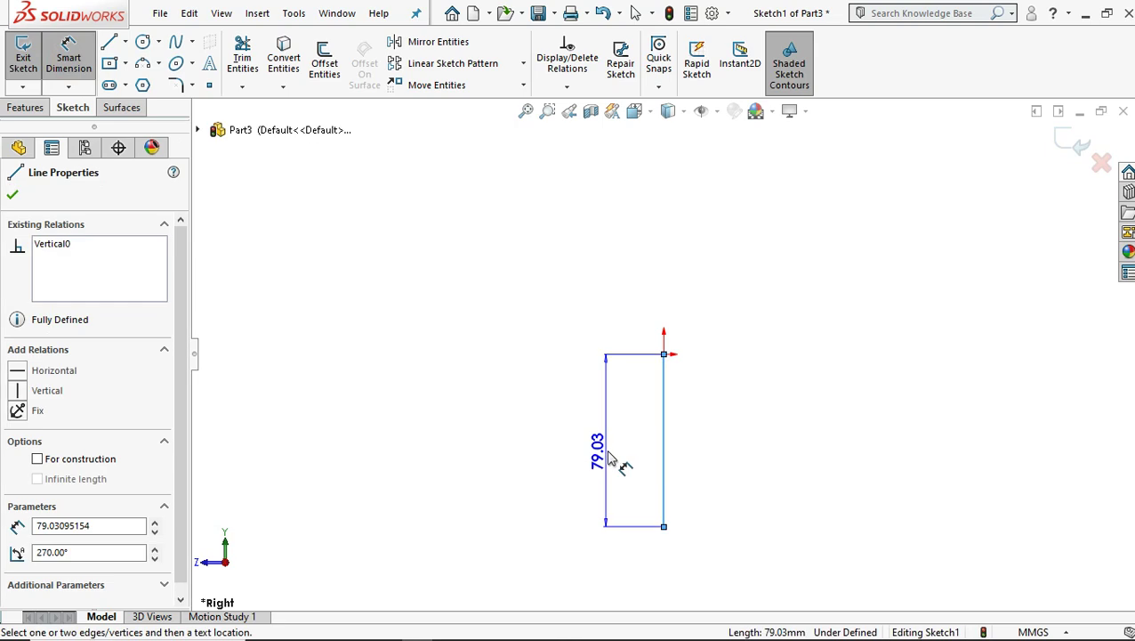
click(614, 456)
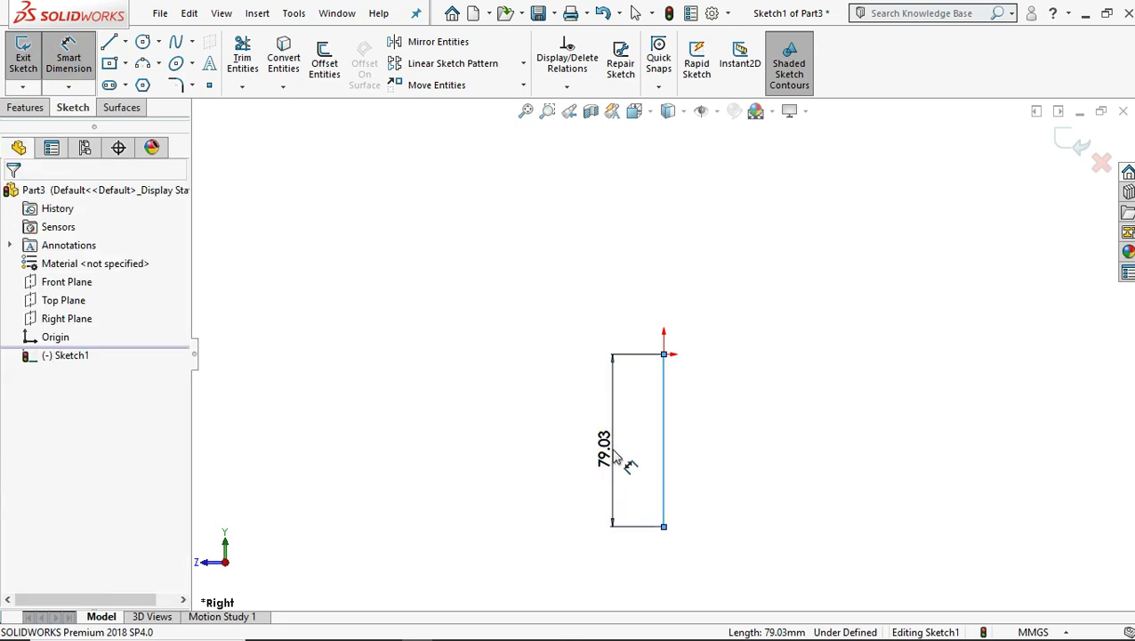
text(62)
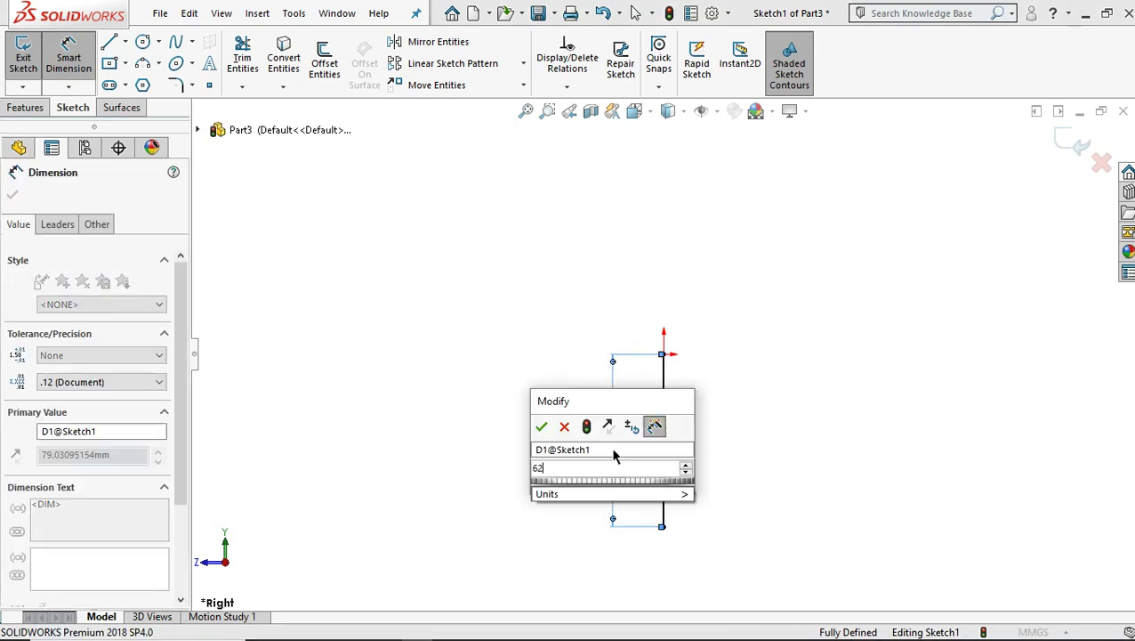
key(Return)
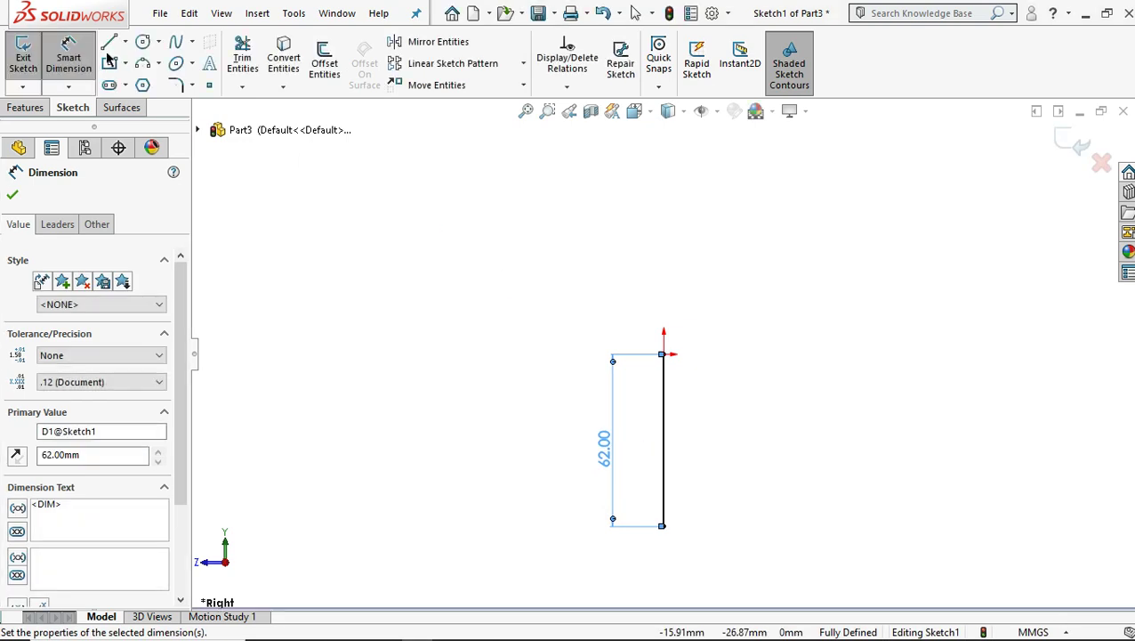
Step: Draw a horizontal line about 34 mm long rightward from the origin, continued by a vertical line about 68 mm upward
click(108, 41)
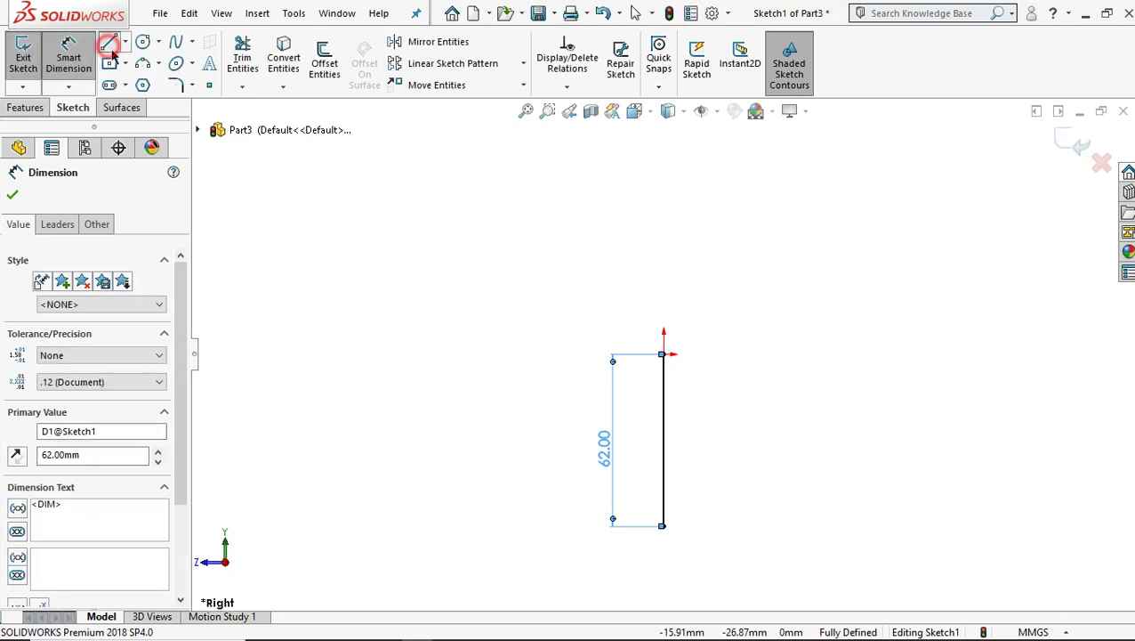
click(664, 356)
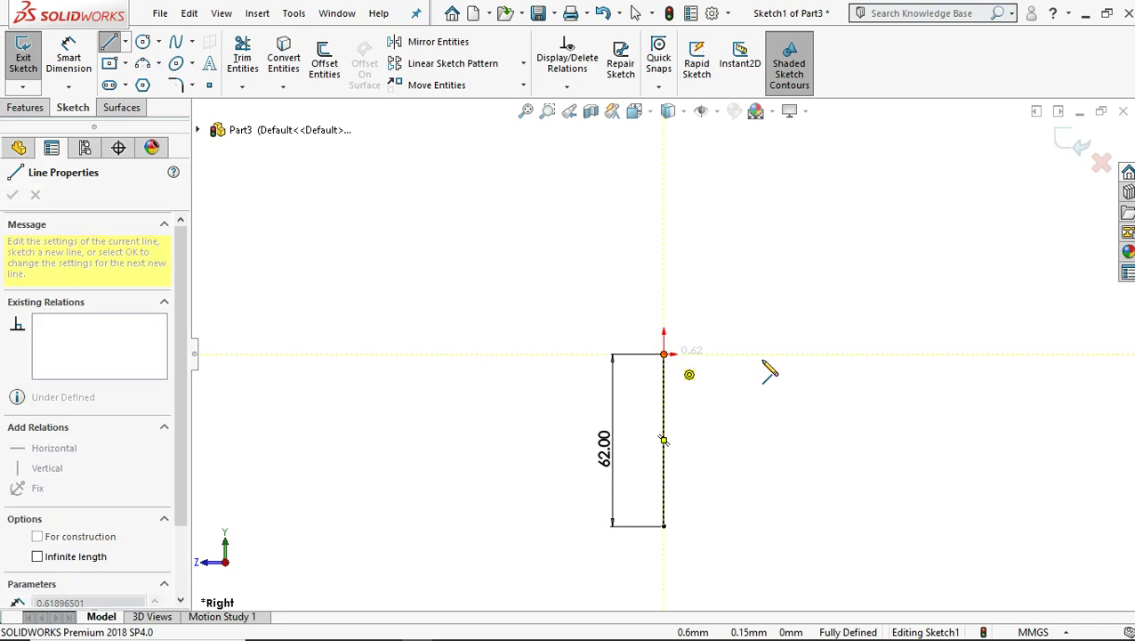
click(758, 355)
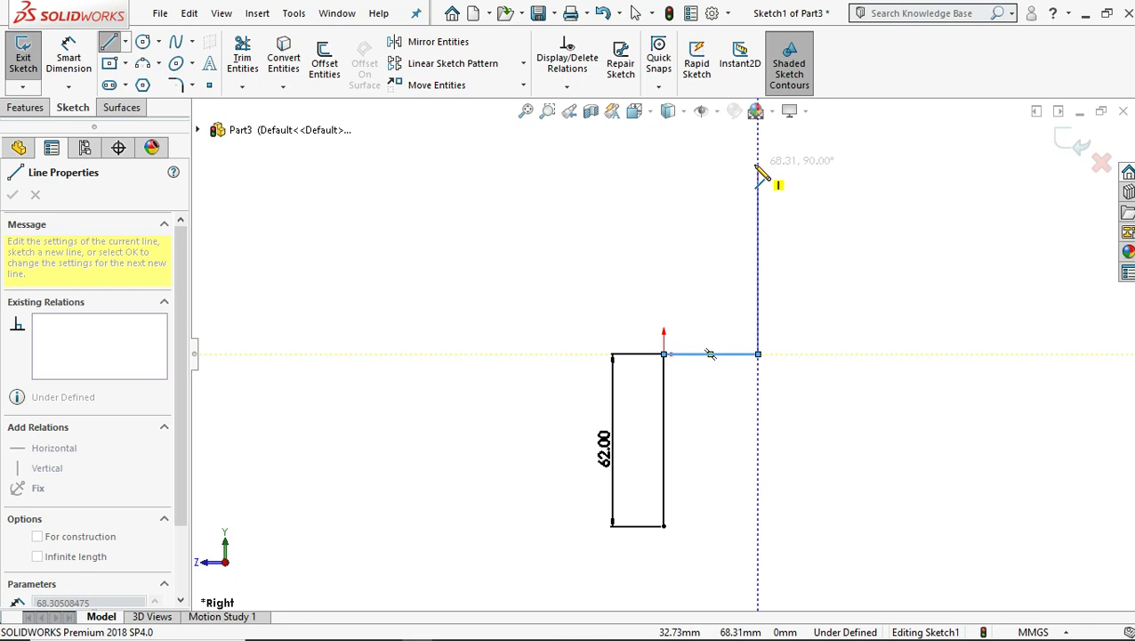
click(758, 165)
right_click(642, 248)
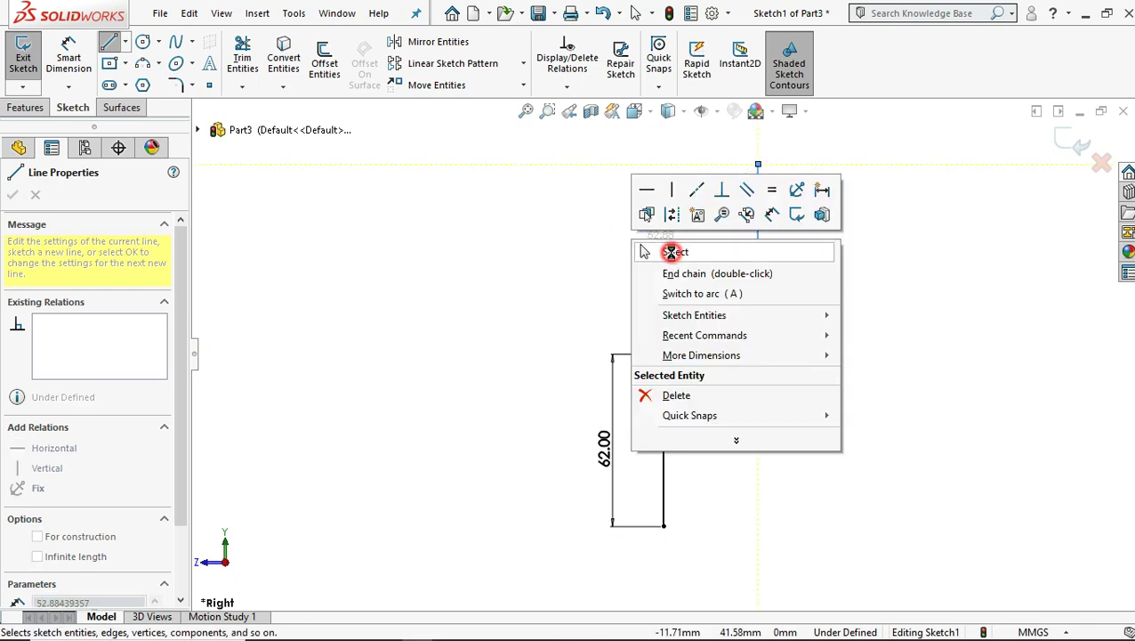
click(674, 252)
Step: Dimension the horizontal line at the origin to a length of 50-32 mm
click(69, 58)
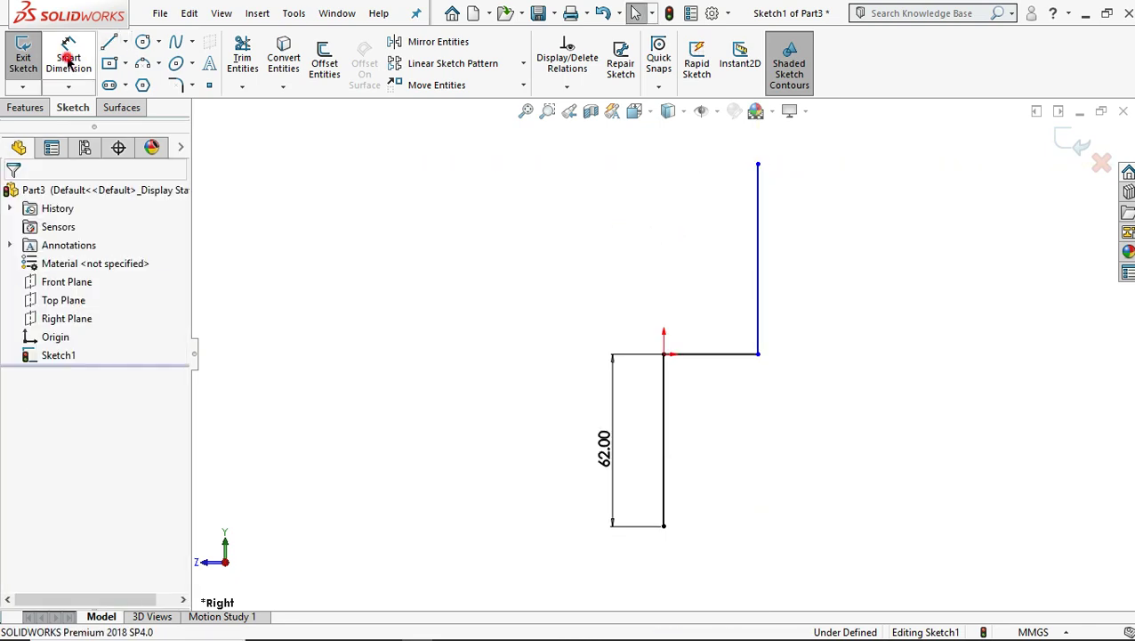
click(723, 327)
click(717, 326)
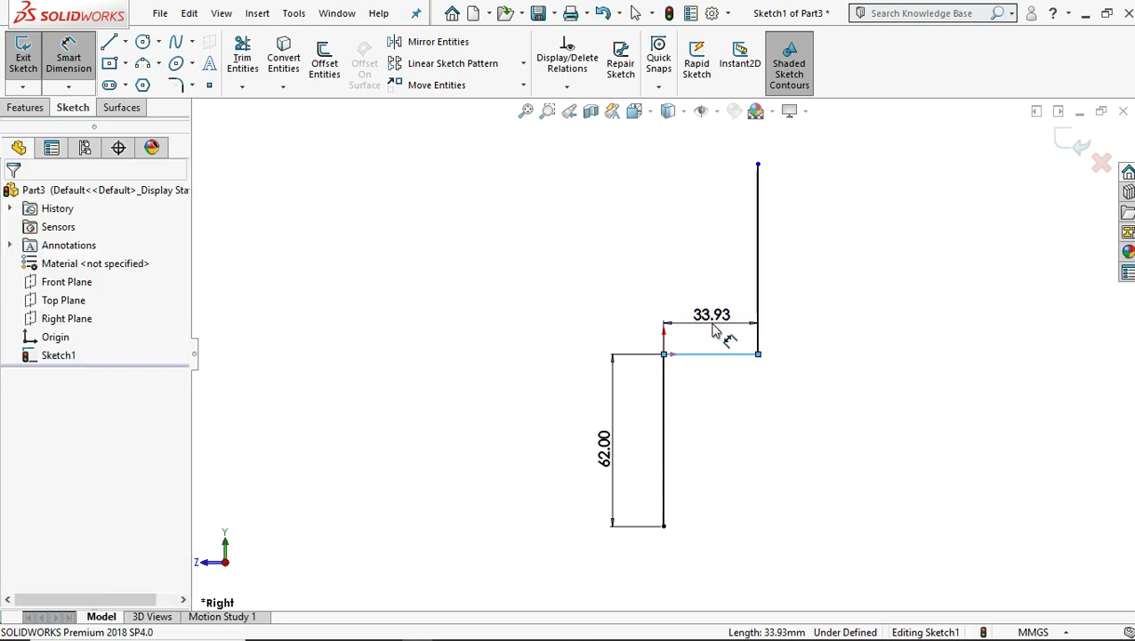
text(5)
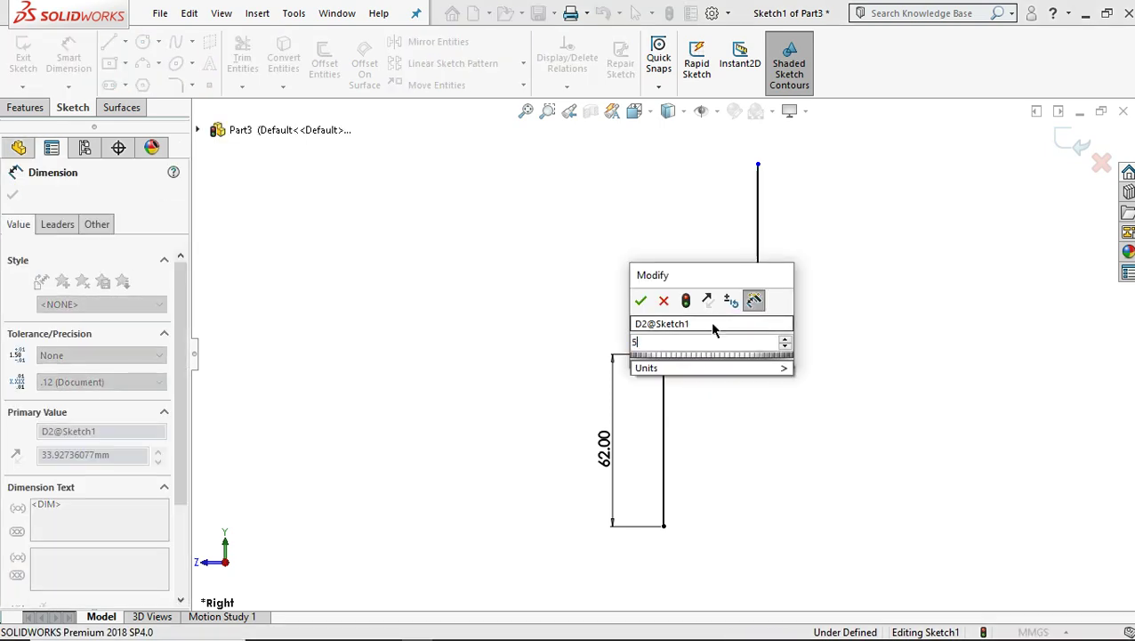
text(0-)
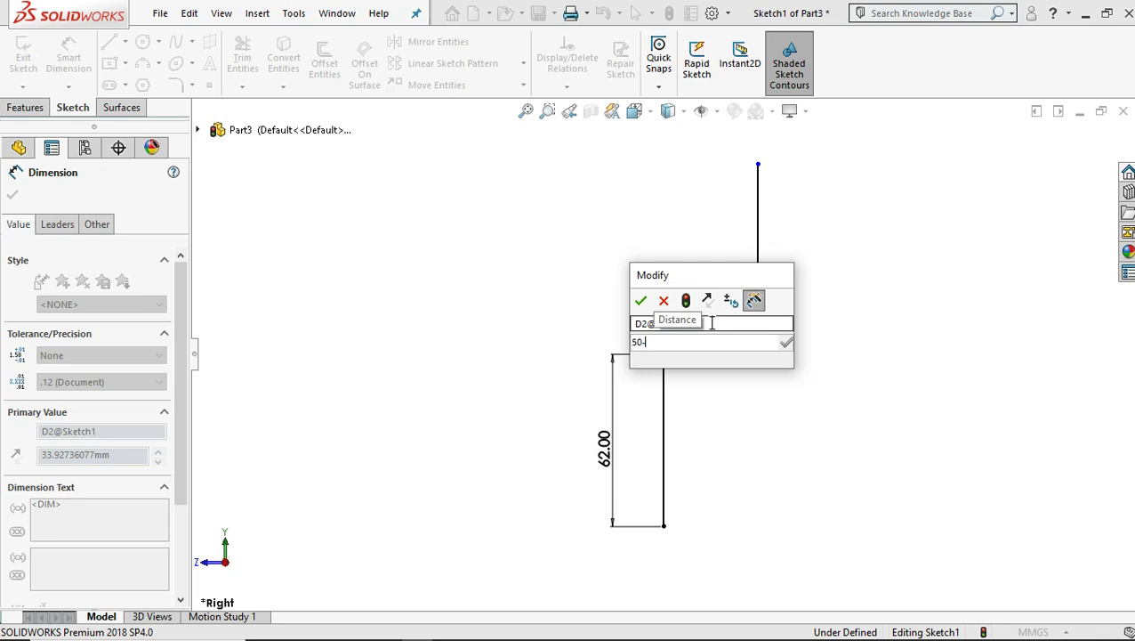
text(32)
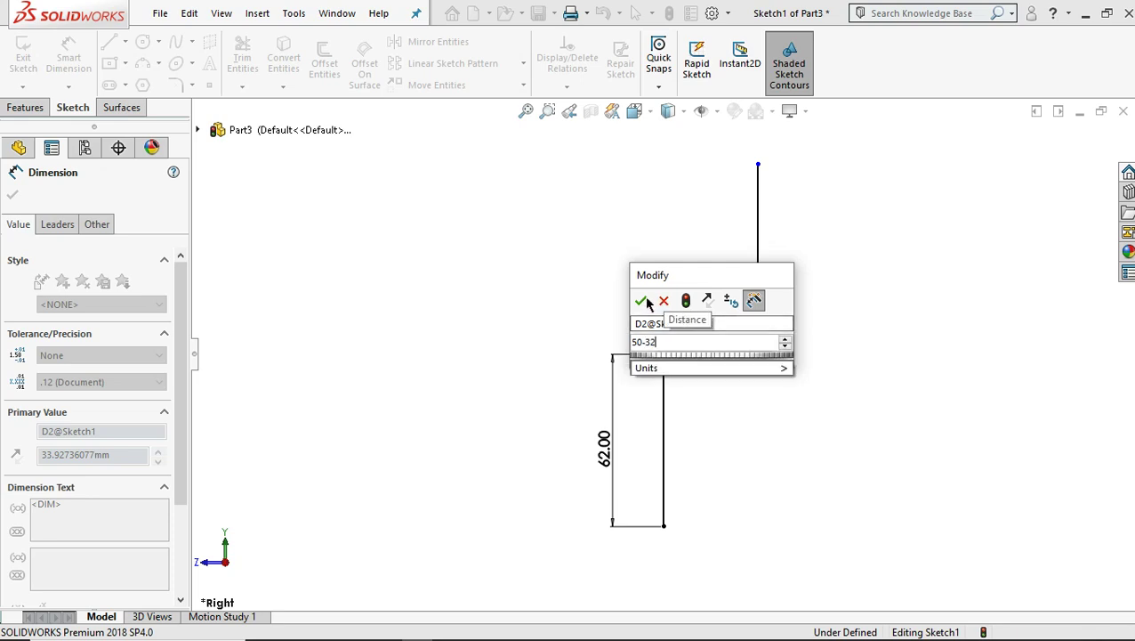
click(643, 302)
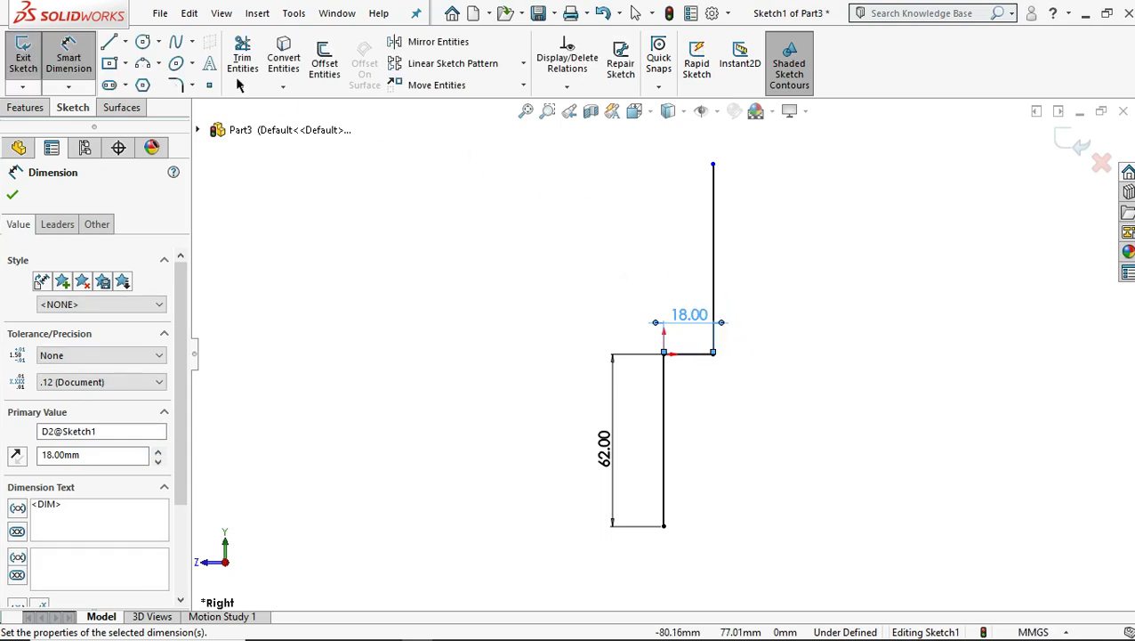
Step: Add a short horizontal line outward from the upper end of the tall vertical line and dimension it to 10 mm
click(109, 42)
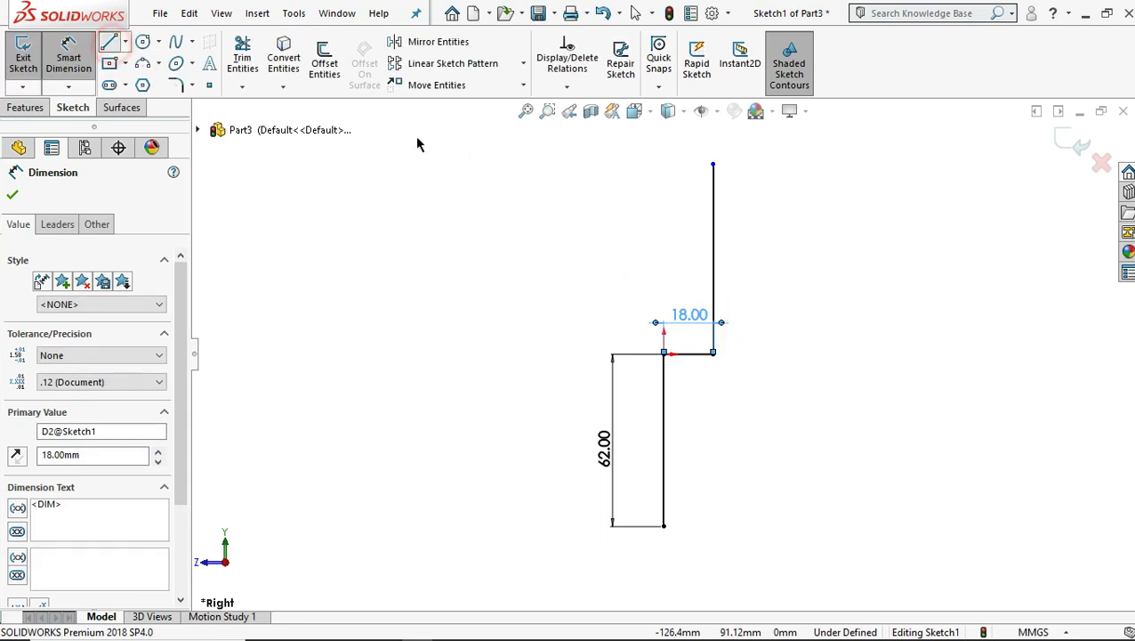
click(713, 167)
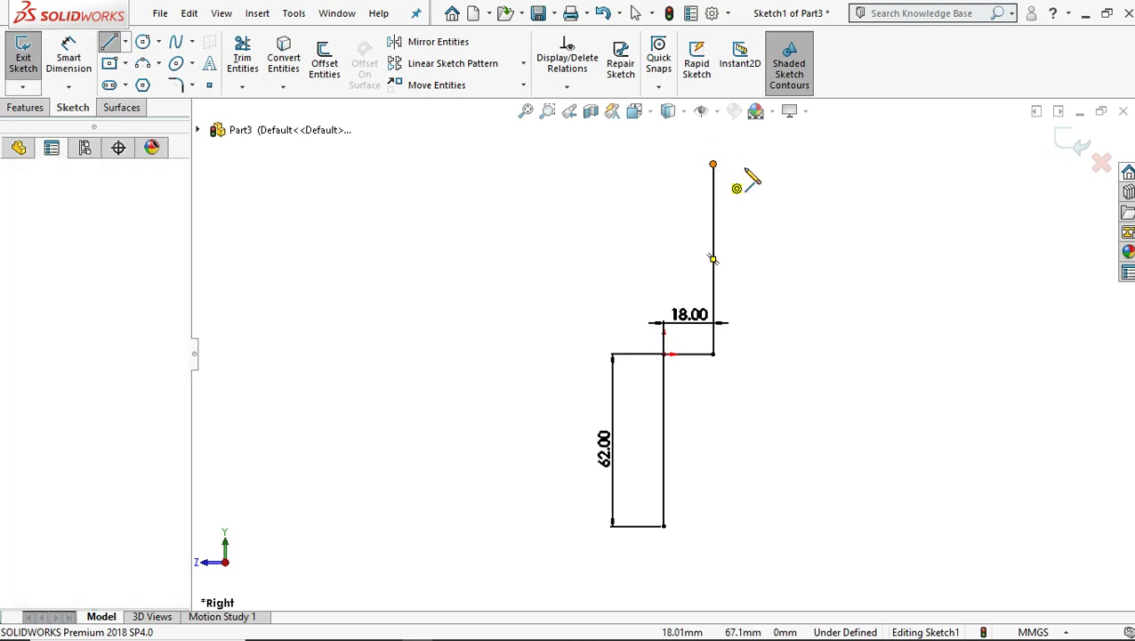
click(751, 167)
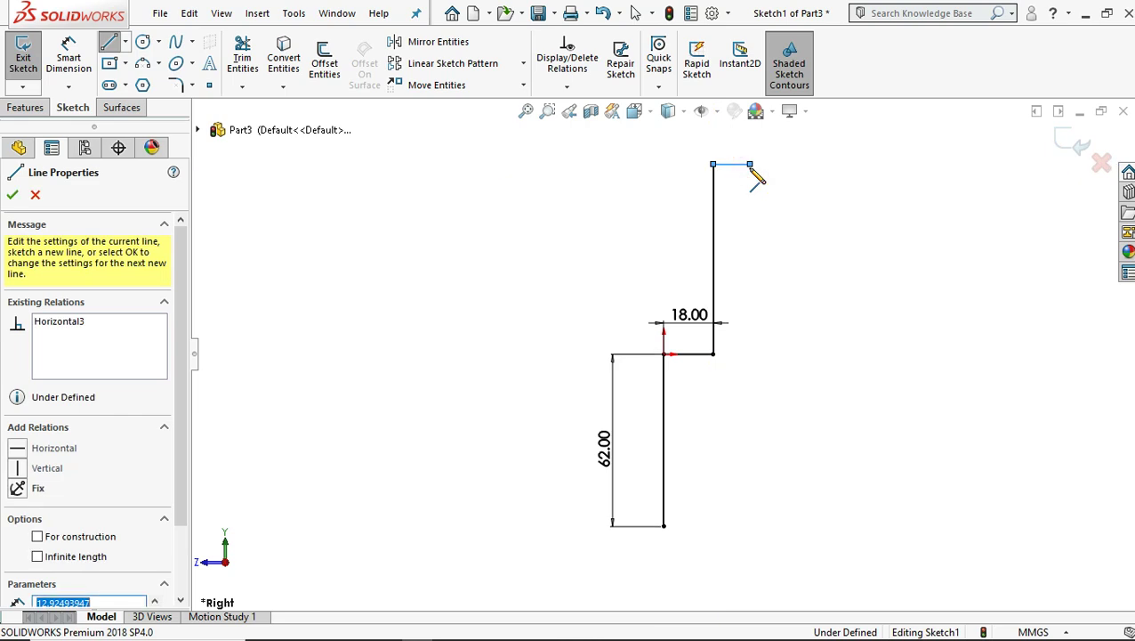
click(85, 56)
click(738, 163)
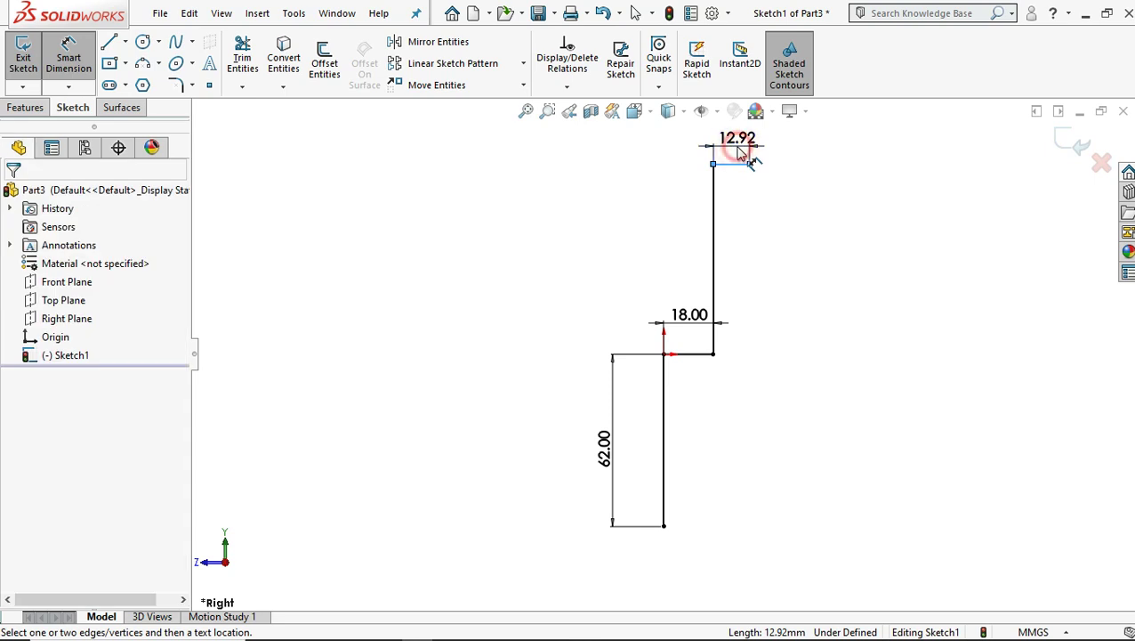
click(741, 153)
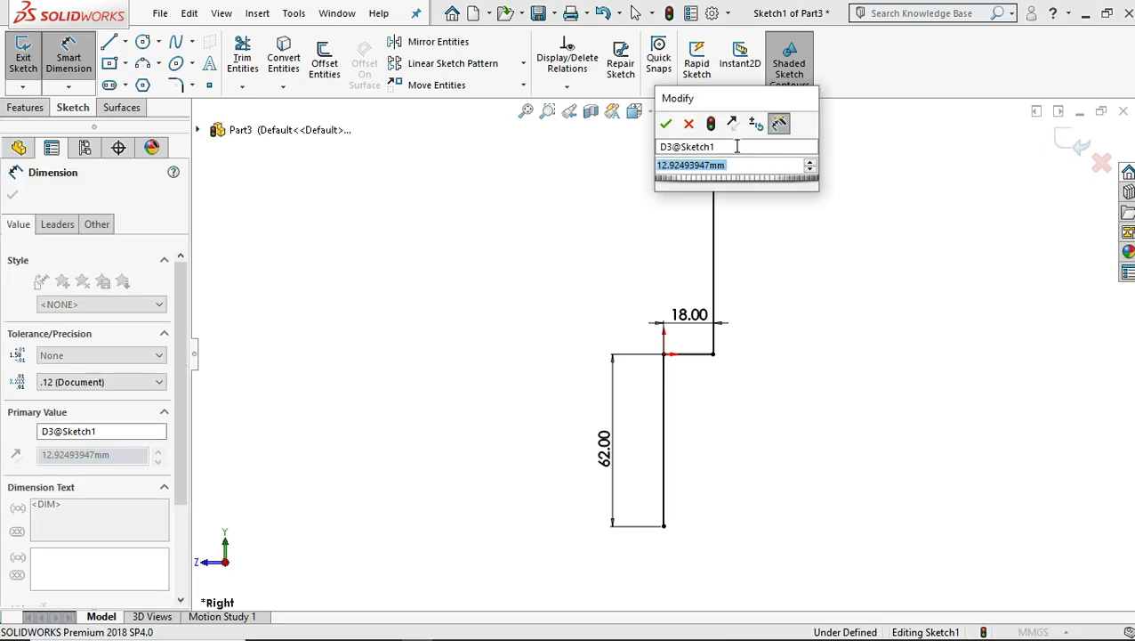
text(10)
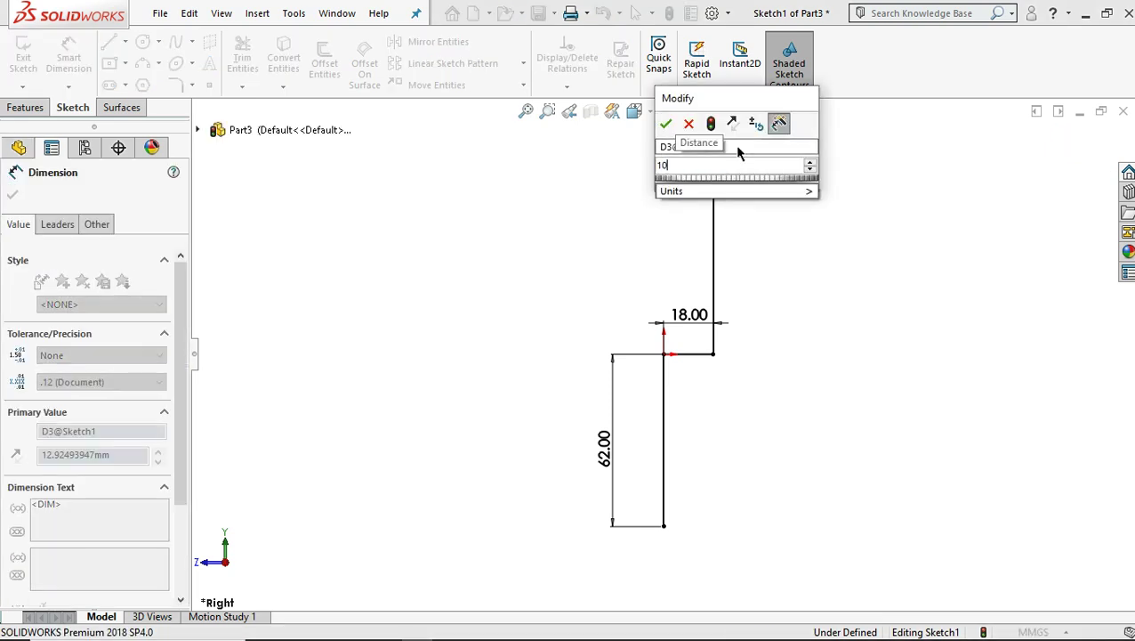
click(664, 123)
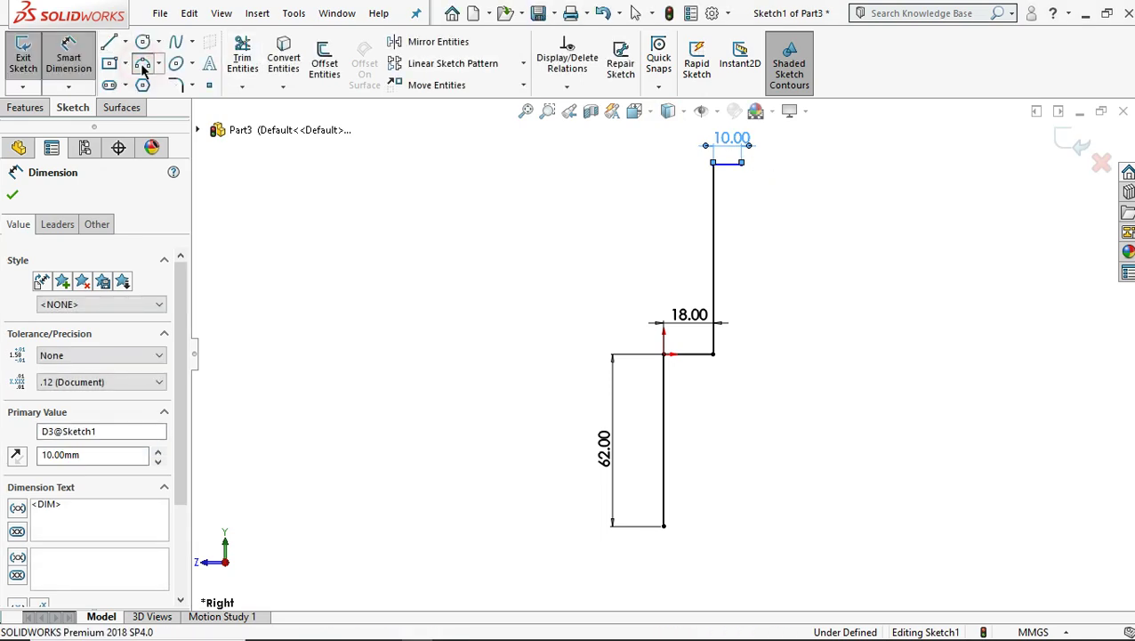
Step: Close the profile with an outward-bulging three-point arc from the 10 mm line's free end to the 62 mm line's lower end, radius 80 mm
click(728, 164)
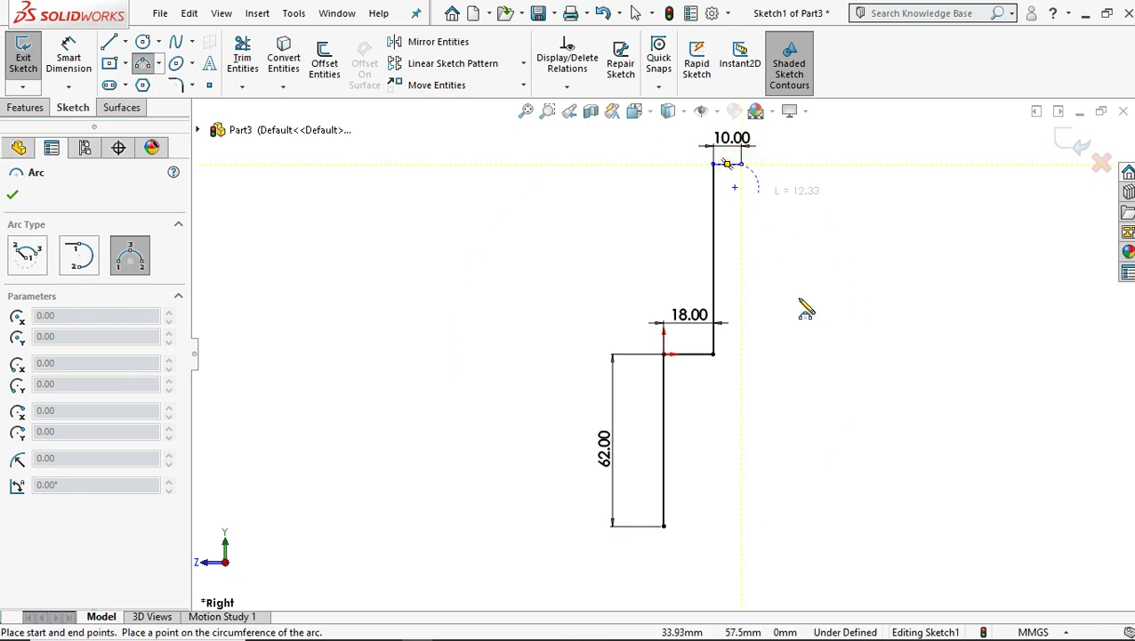
click(664, 526)
click(802, 373)
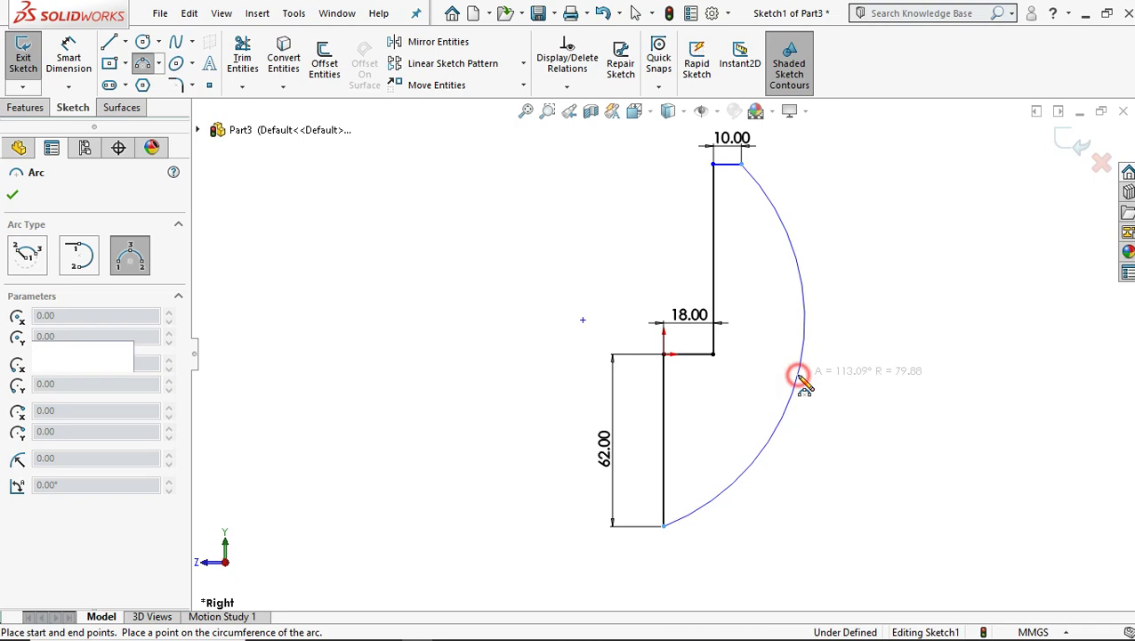
click(68, 54)
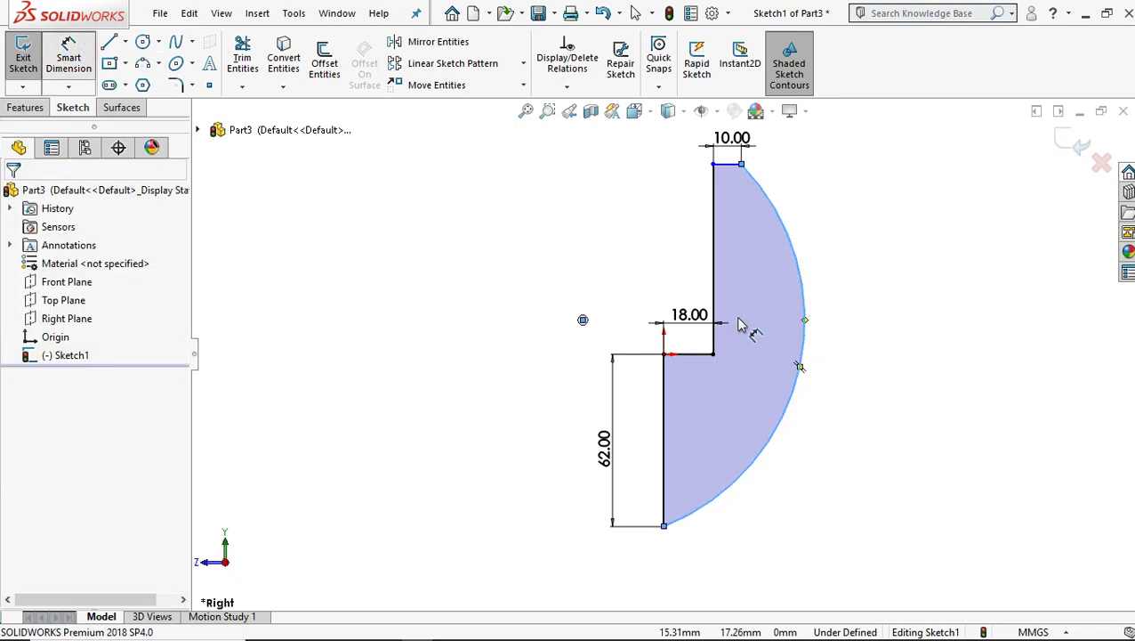
click(805, 350)
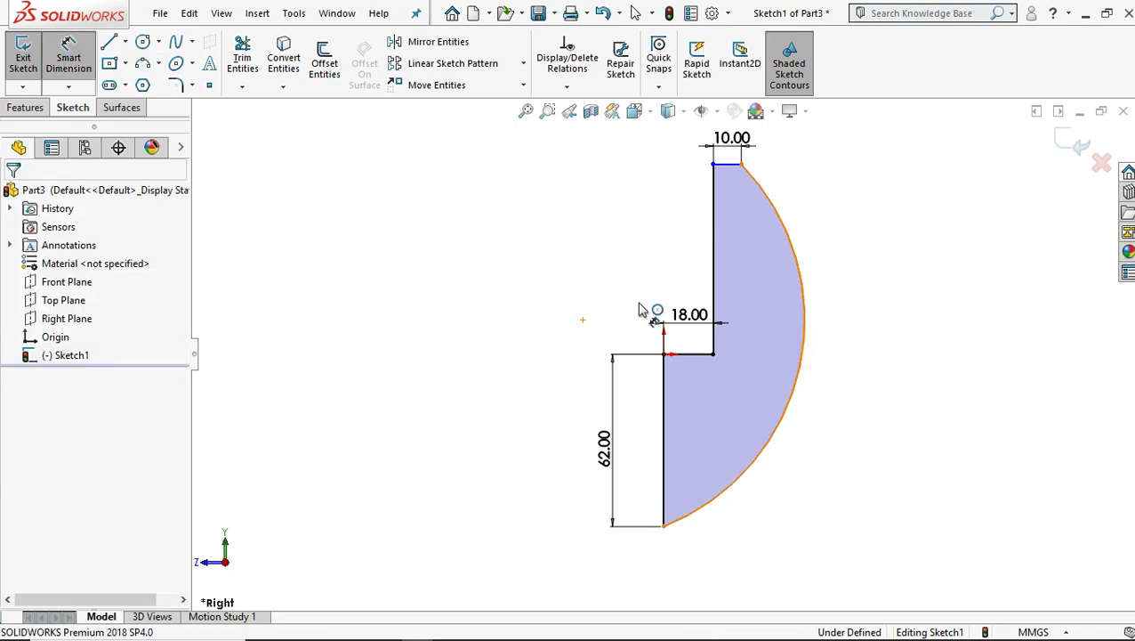
click(637, 307)
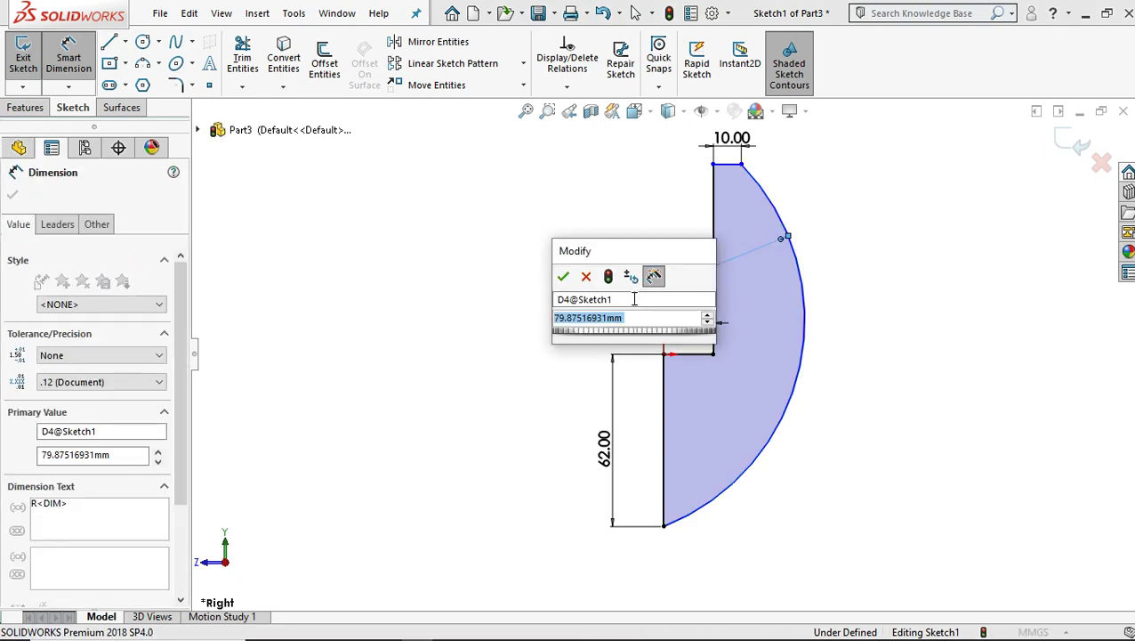
text(80)
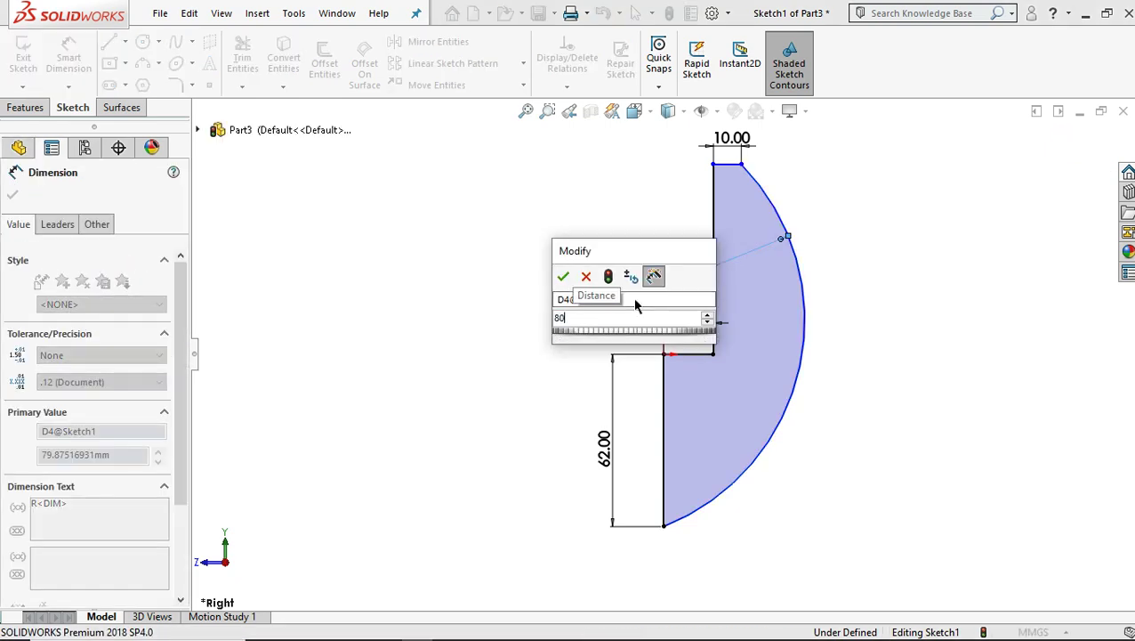
key(Return)
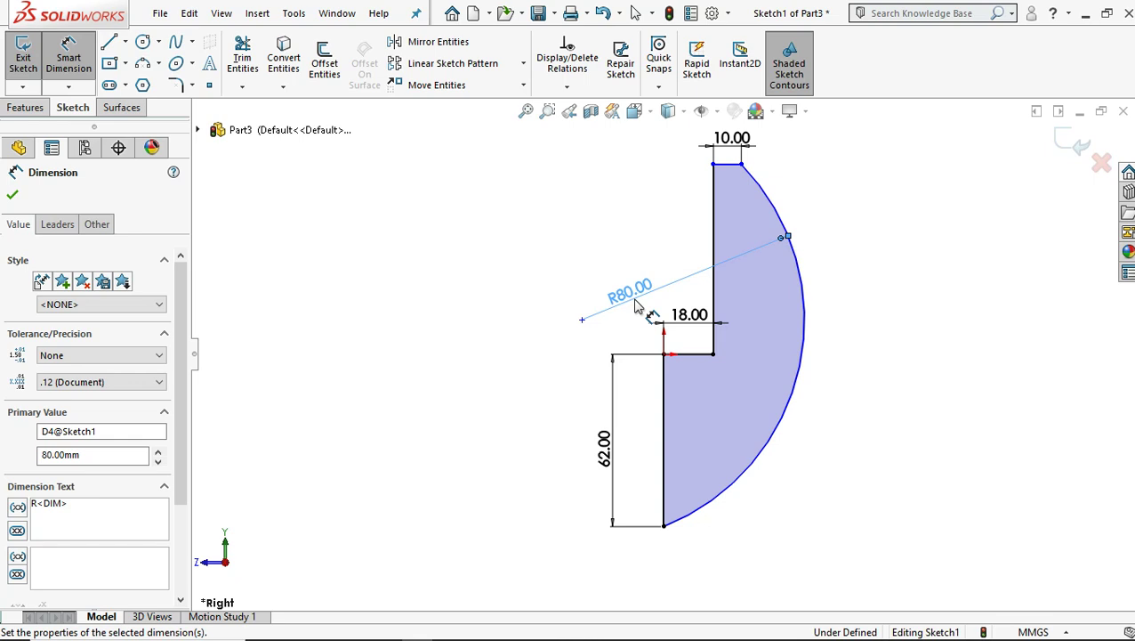
Step: Extrude the closed arc profile 10 mm as a solid boss using the Mid Plane end condition
click(10, 107)
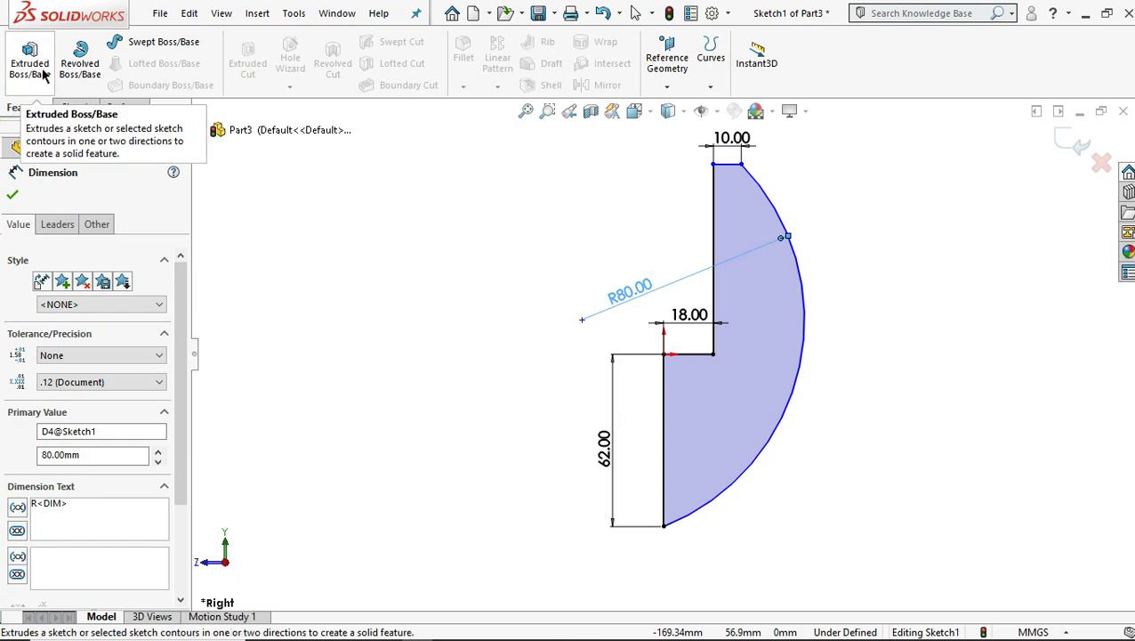
click(43, 79)
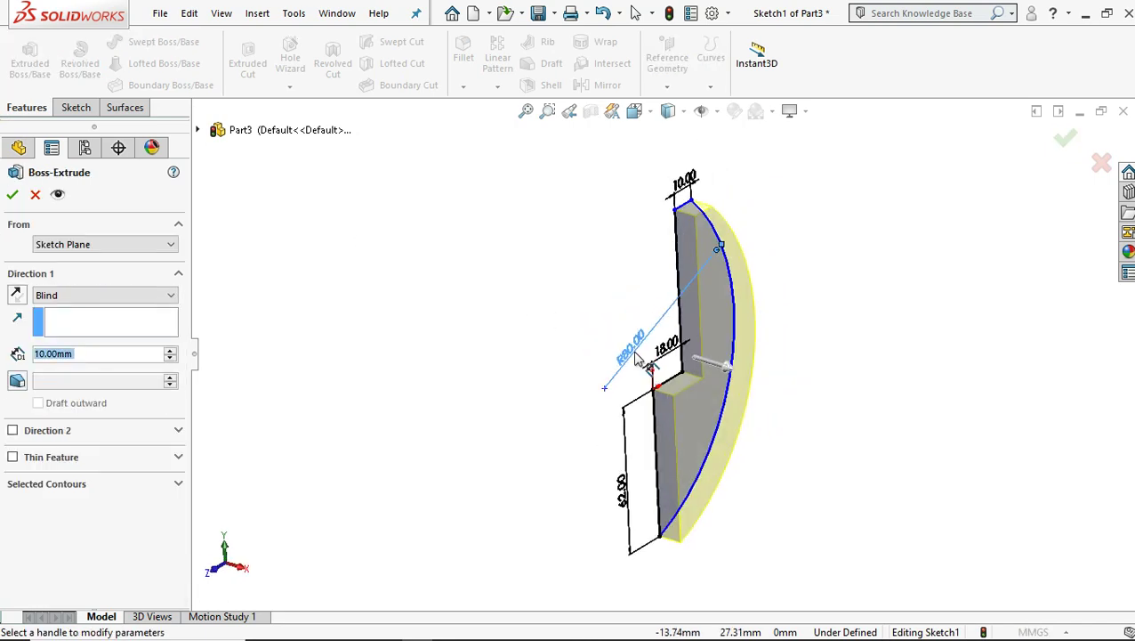
click(78, 303)
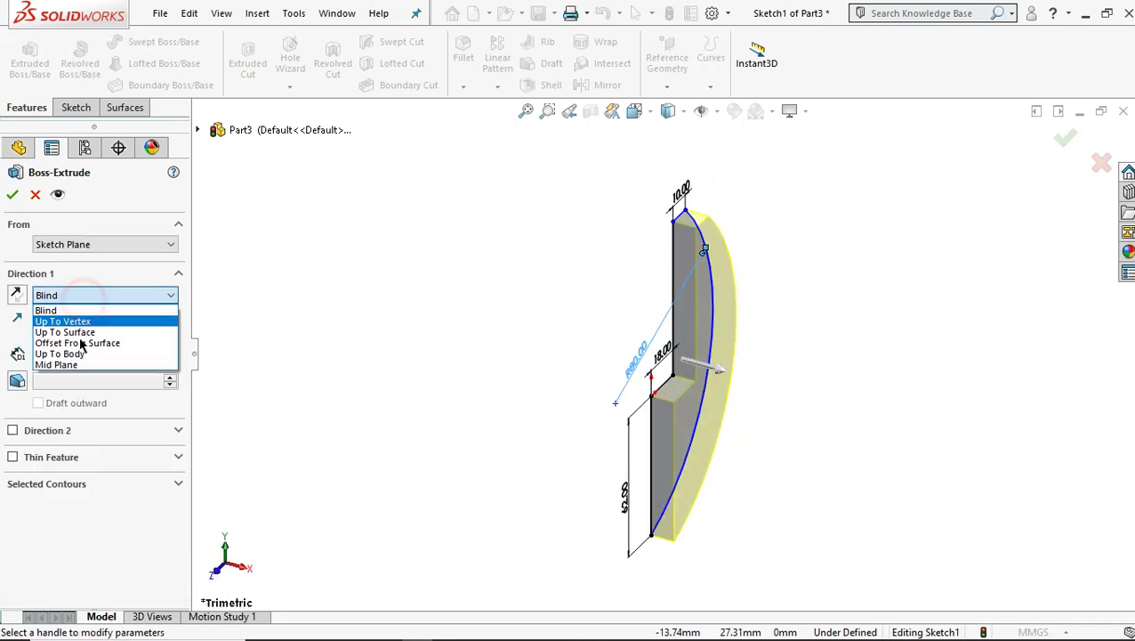
click(86, 365)
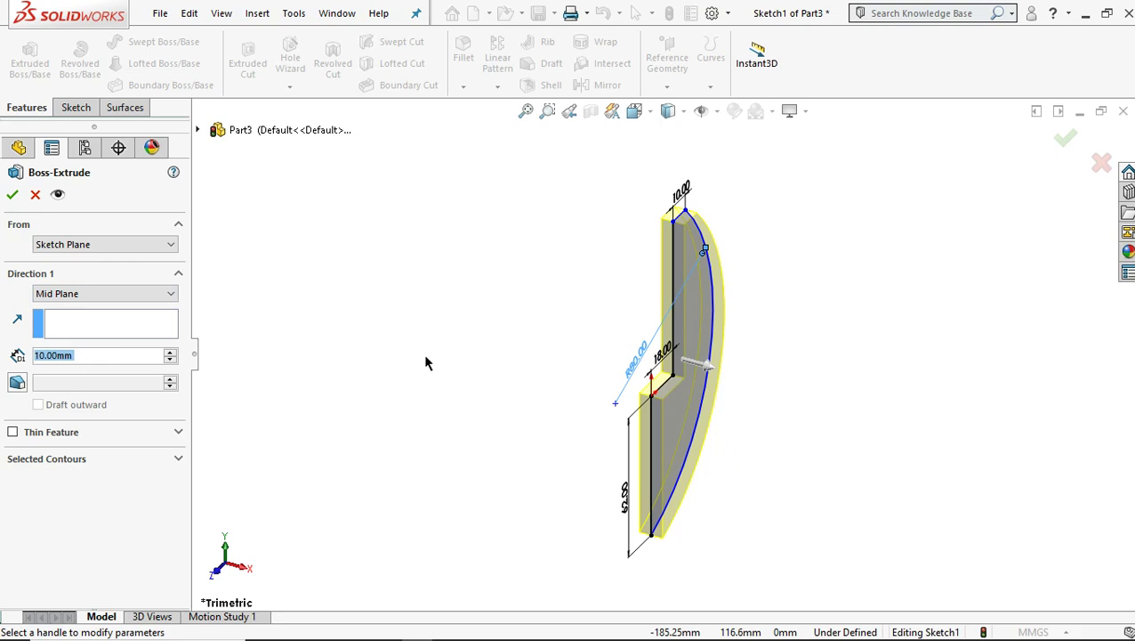
text(10)
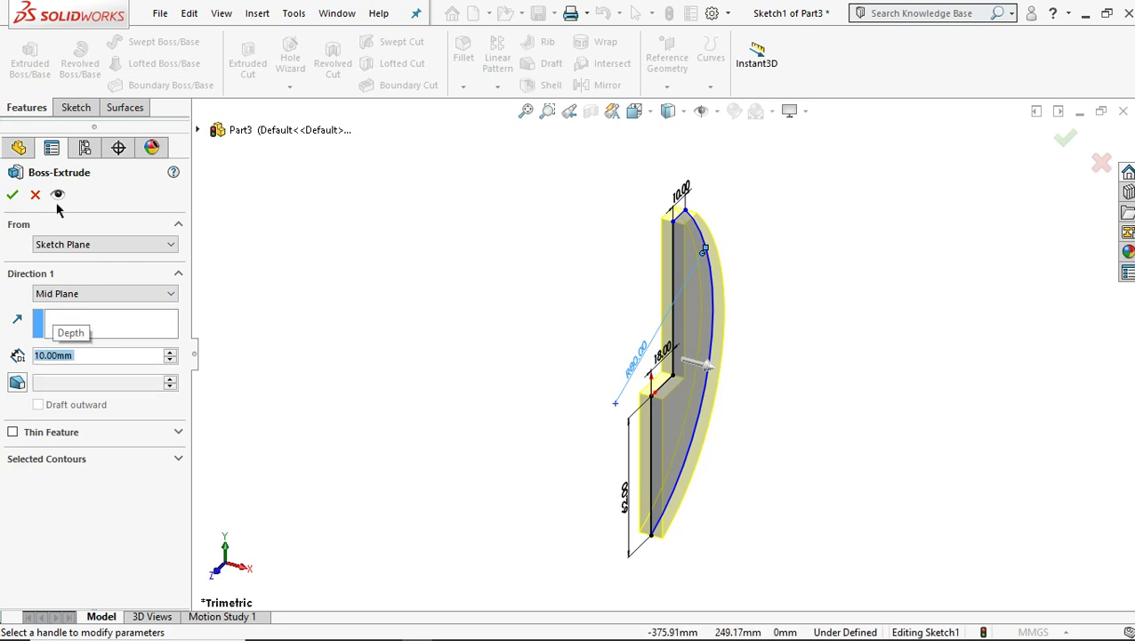
click(13, 196)
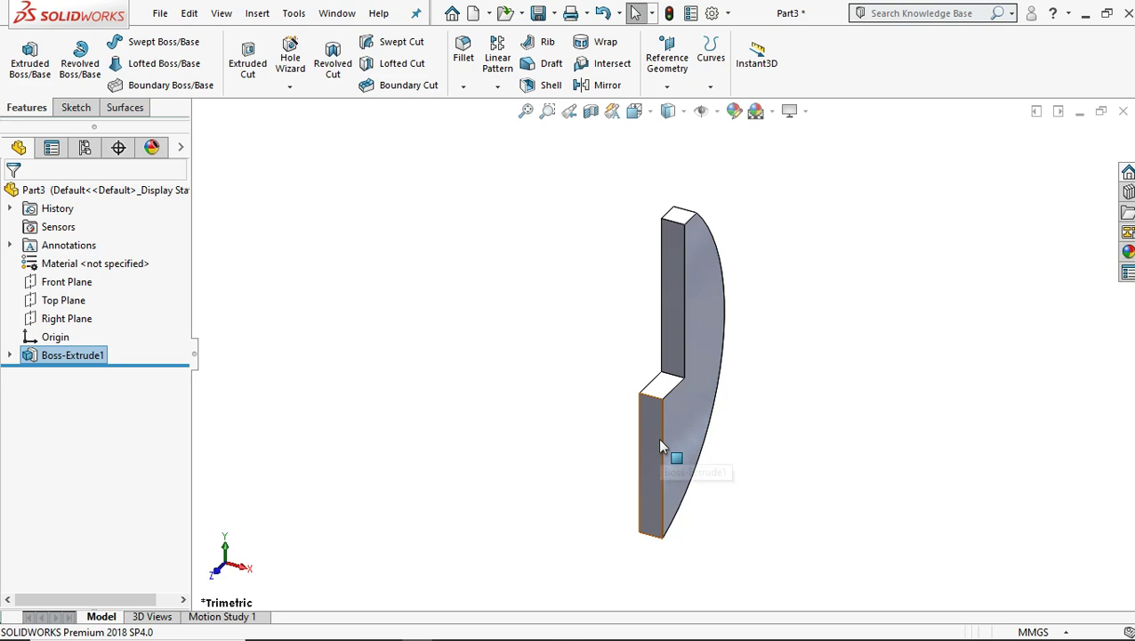
scroll(654, 443, down, 2)
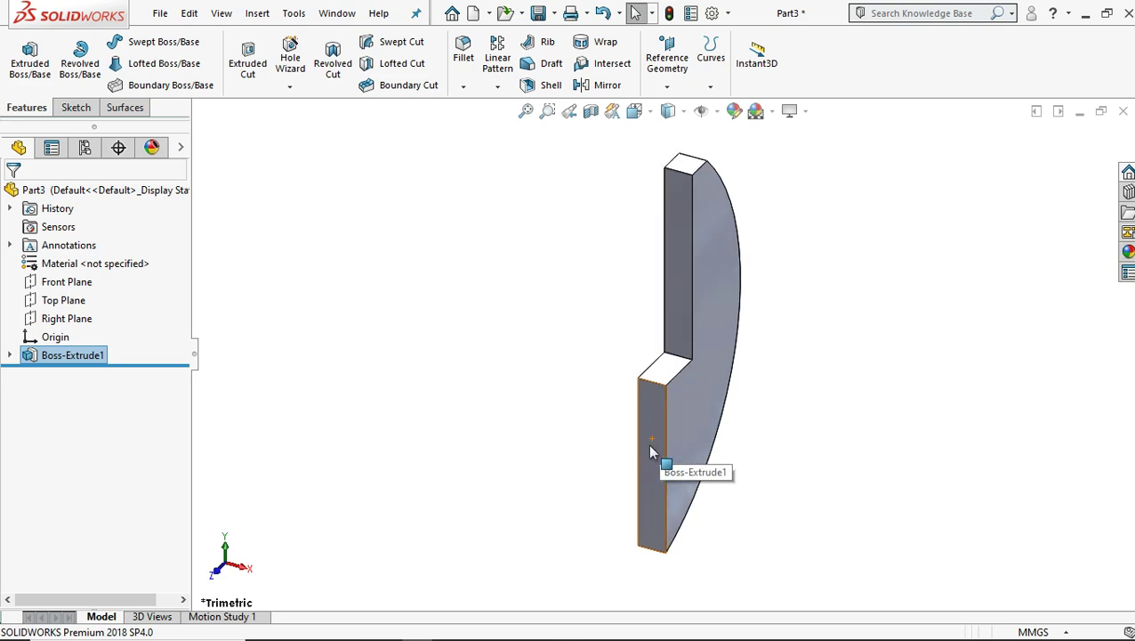
click(648, 443)
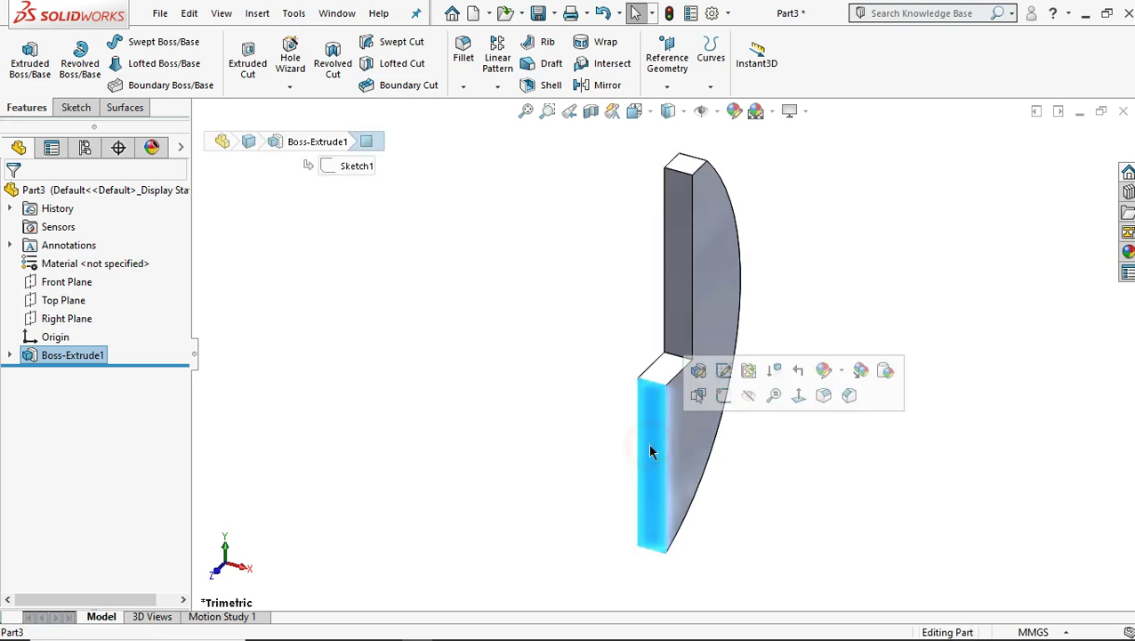
click(723, 396)
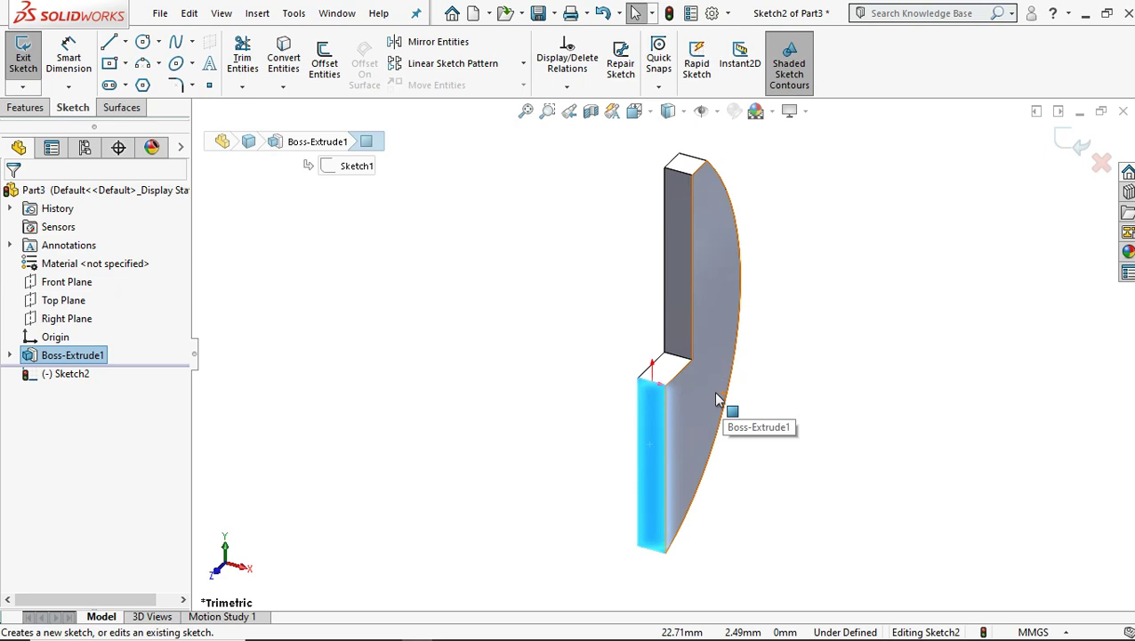
right_click(795, 320)
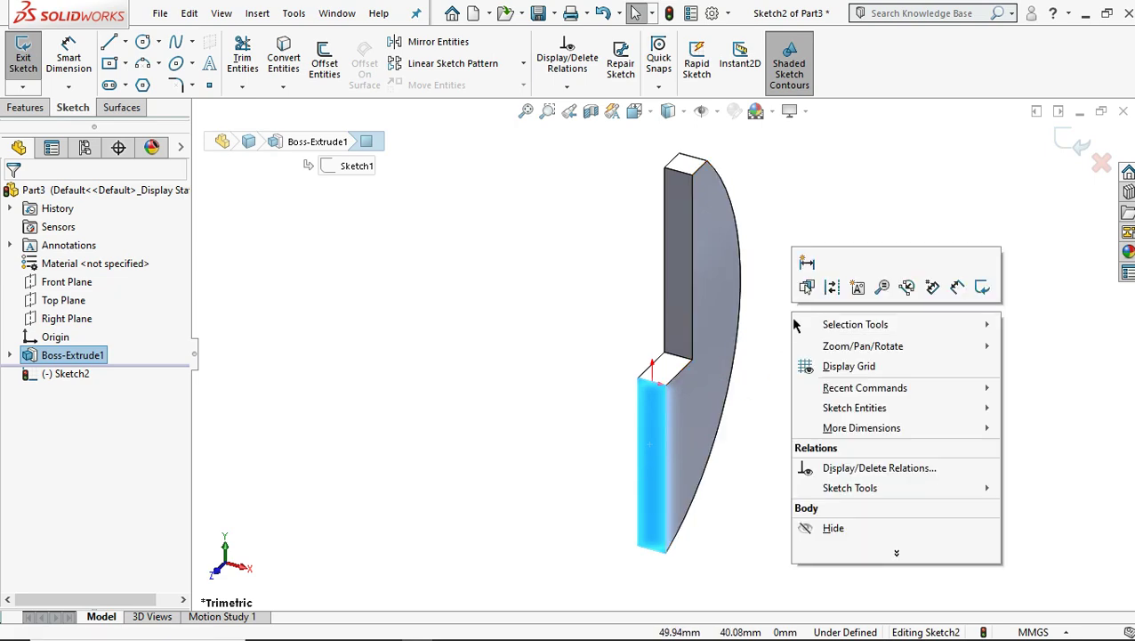
click(770, 324)
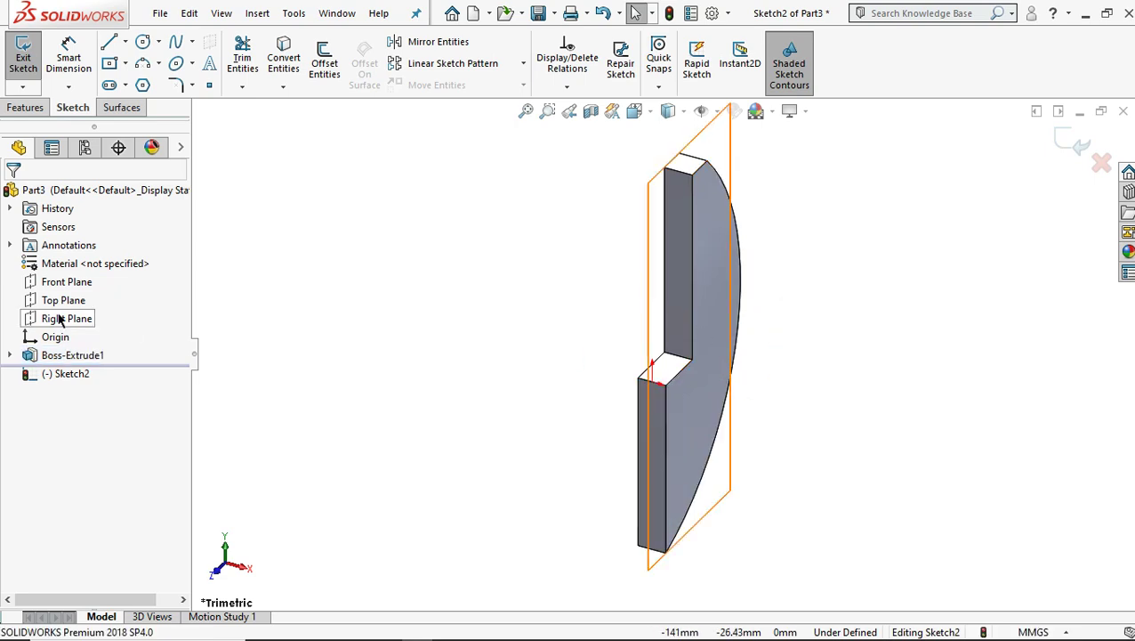
click(652, 437)
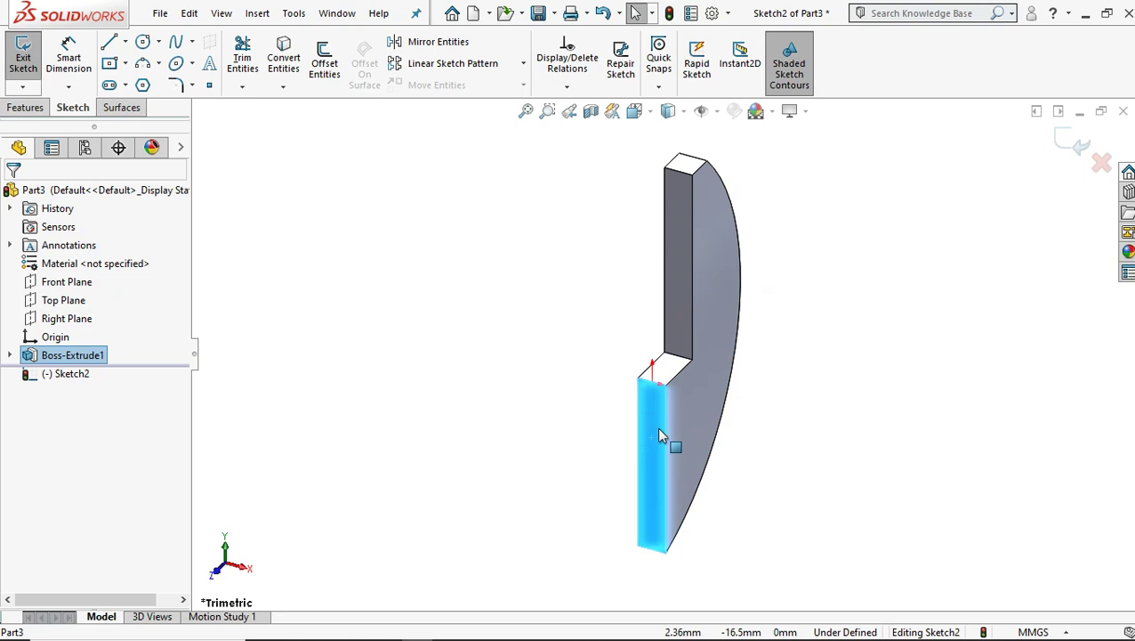
right_click(657, 392)
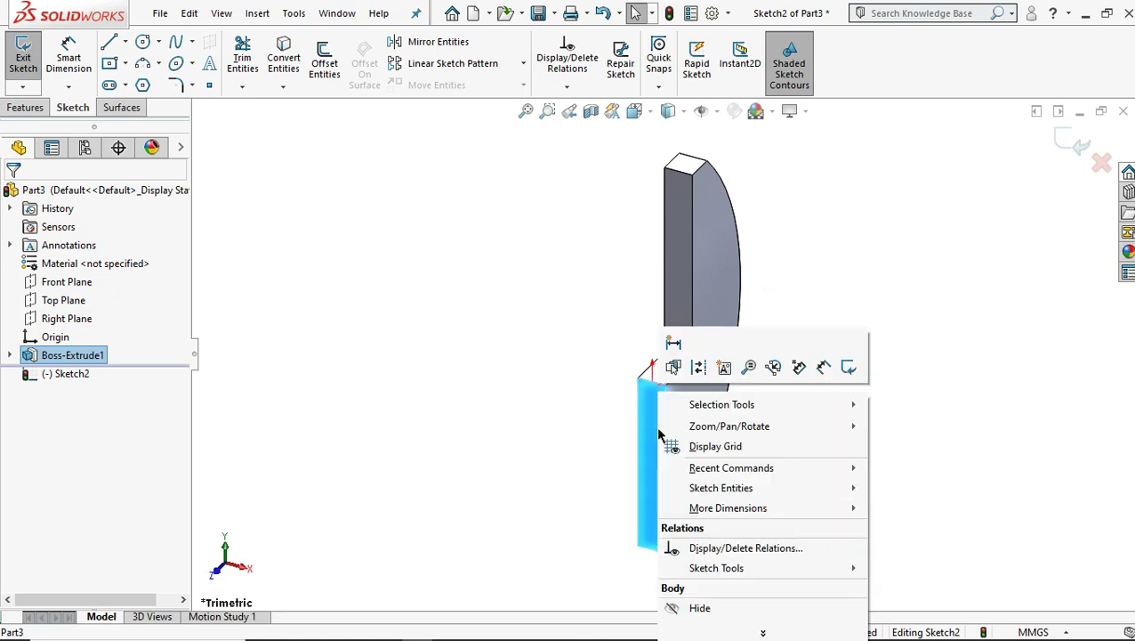
click(591, 402)
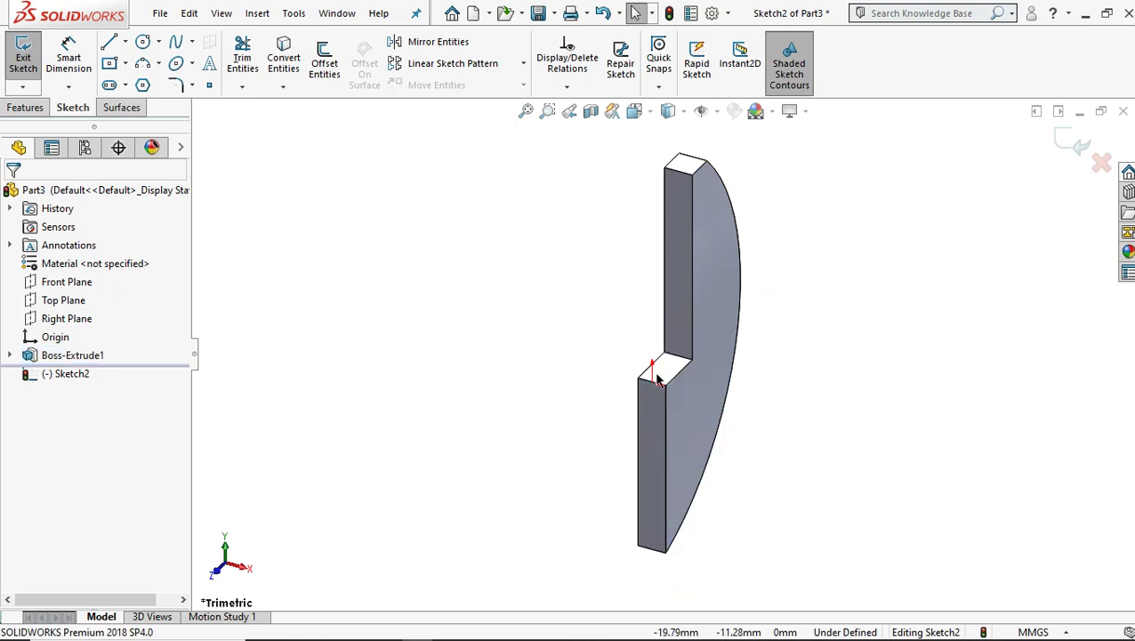
click(1097, 158)
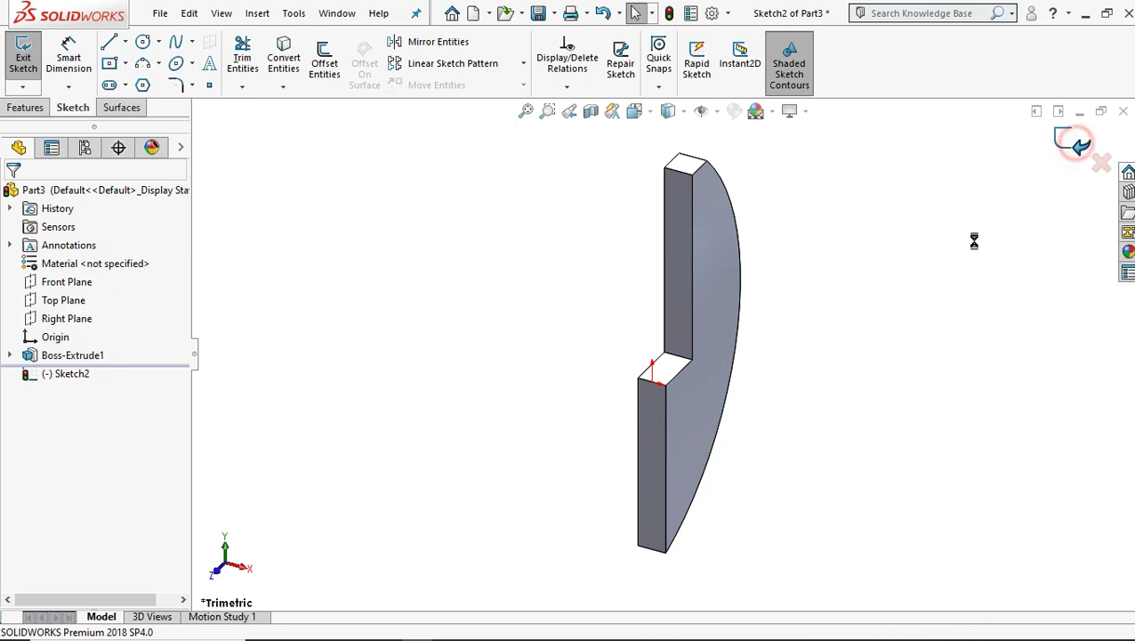
Step: Orient the view normal to the lower flat front face below the step and start a sketch on it
click(651, 440)
click(801, 390)
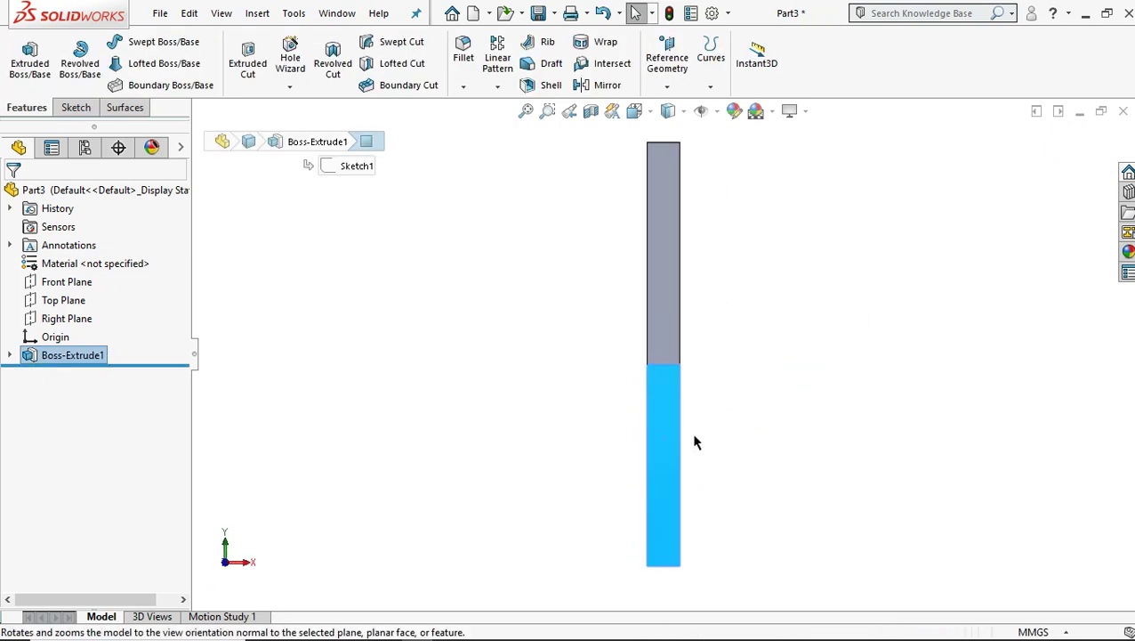
right_click(662, 440)
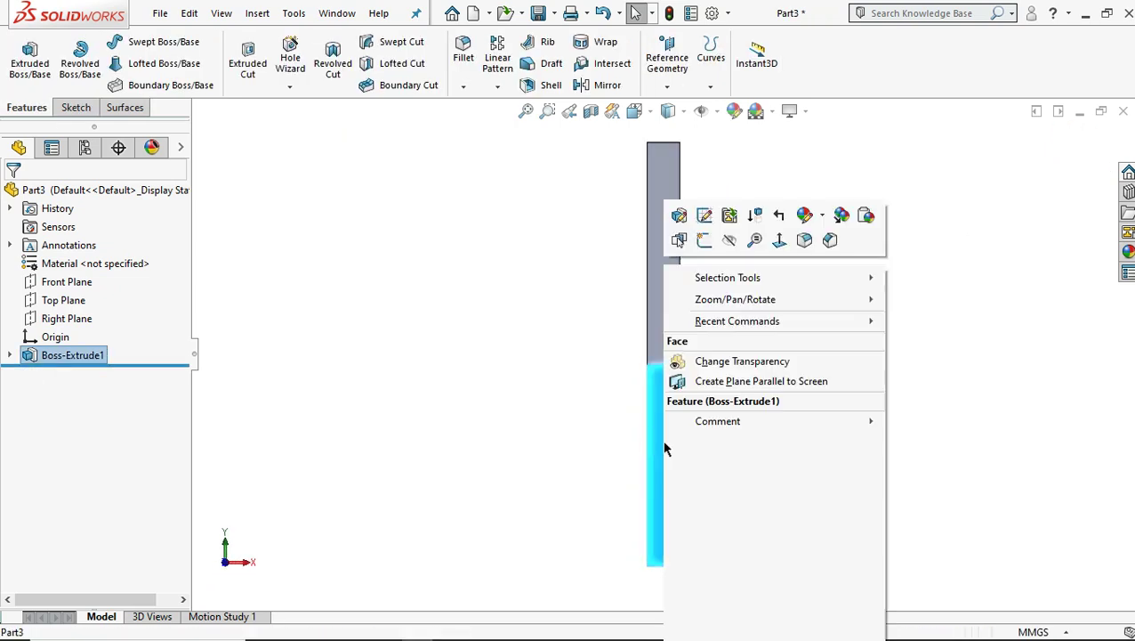
click(705, 241)
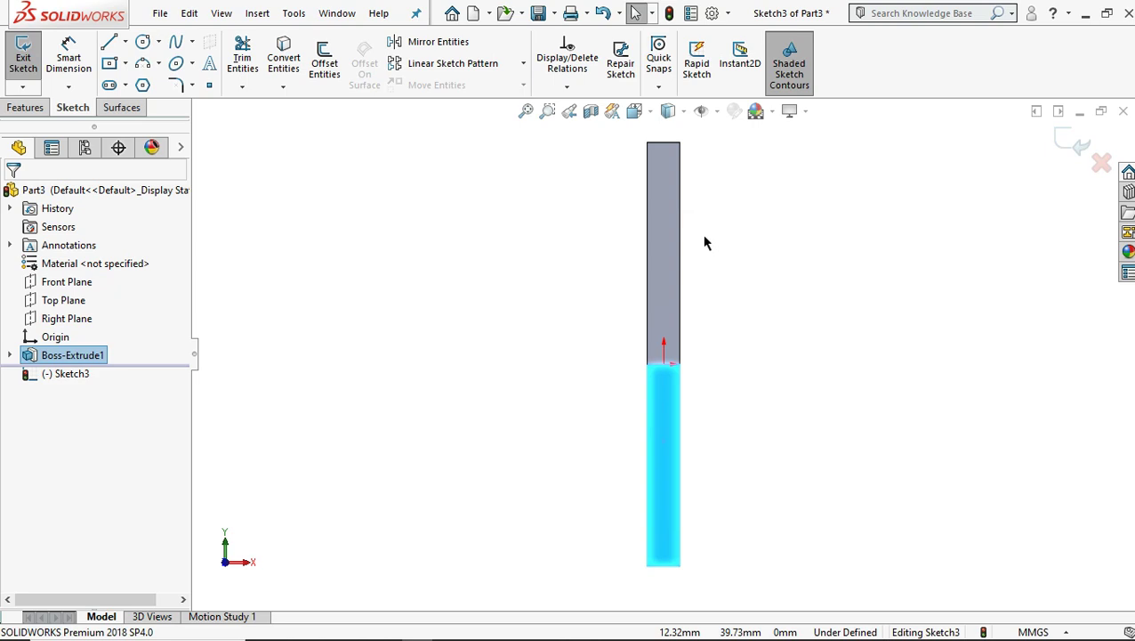
Step: Draw a closed rectangle of lines about 34 mm wide and 62 mm high, extending past both sides of the lower face through its bottom corners
click(109, 42)
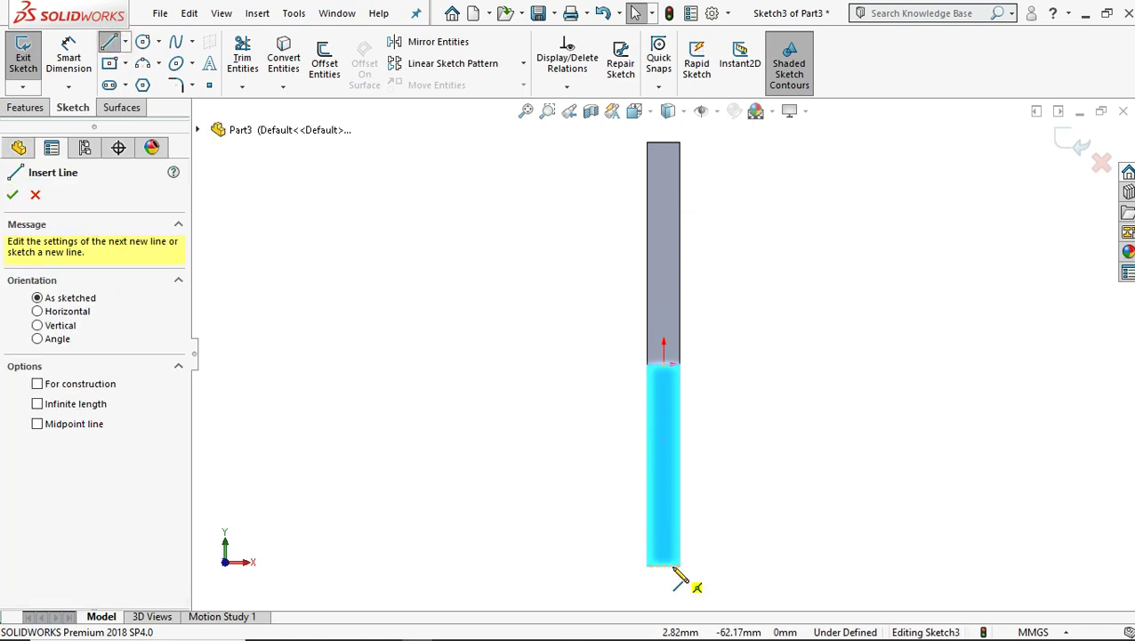
click(718, 567)
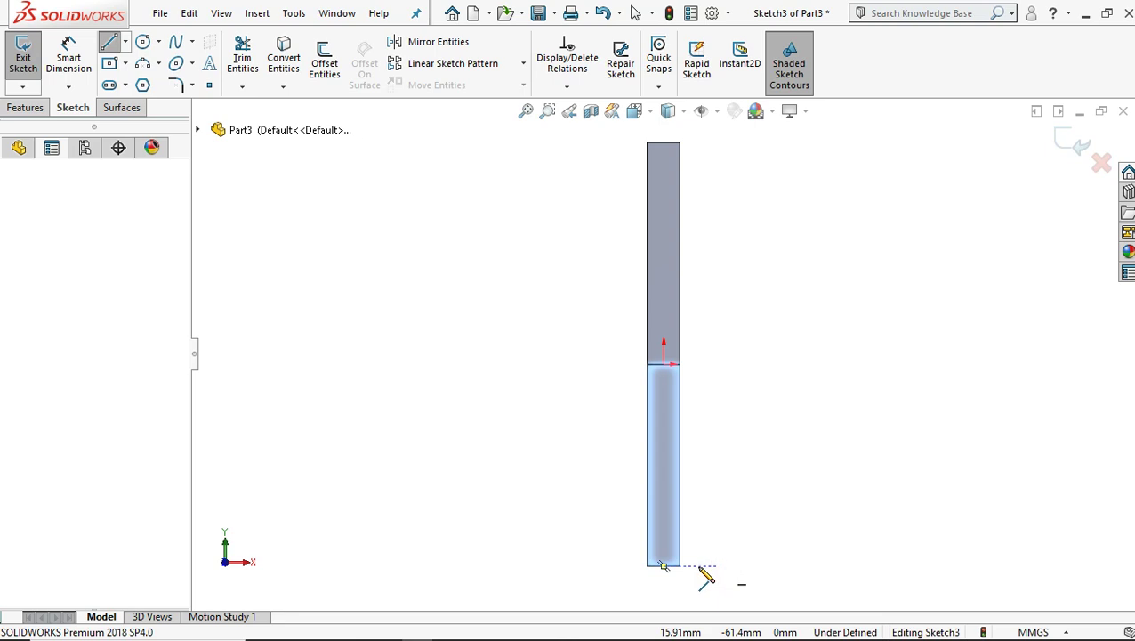
click(680, 566)
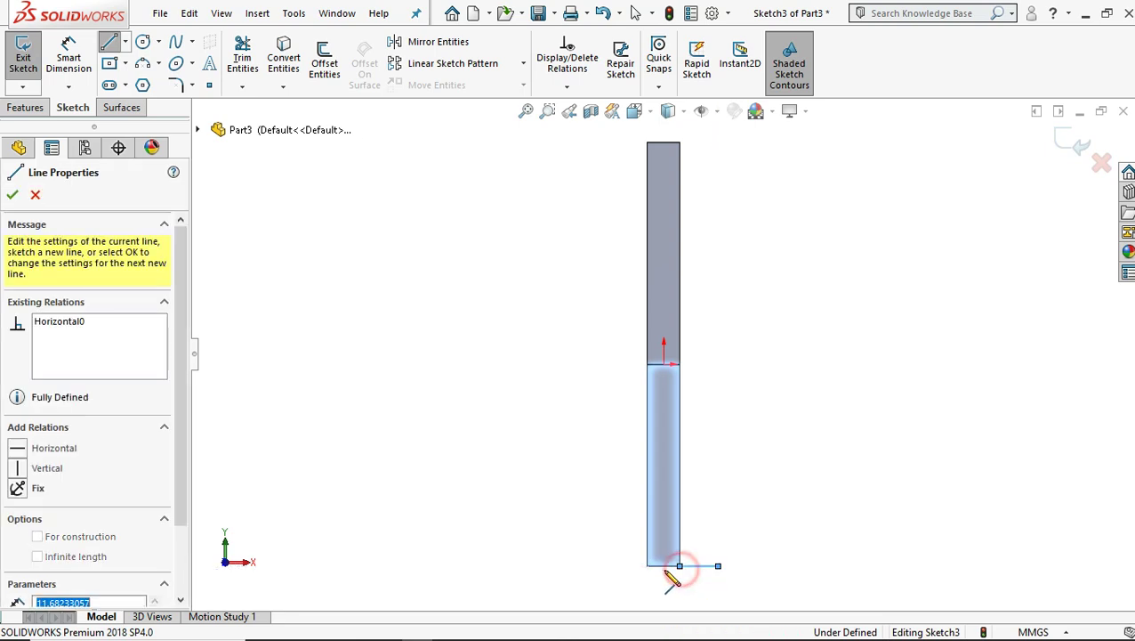
click(648, 568)
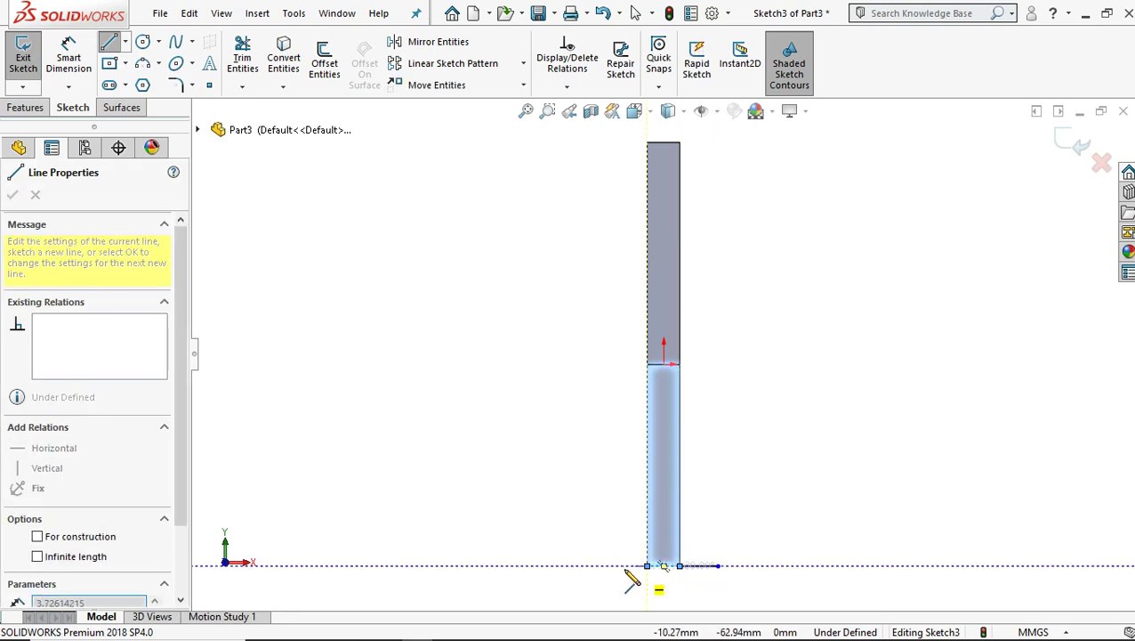
click(606, 567)
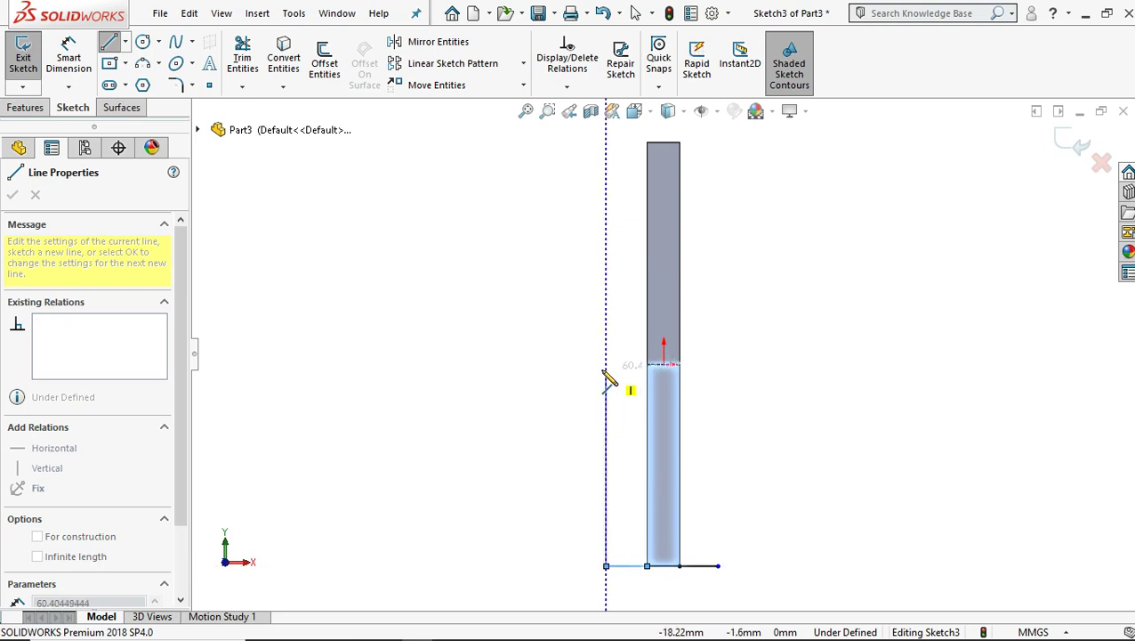
click(606, 366)
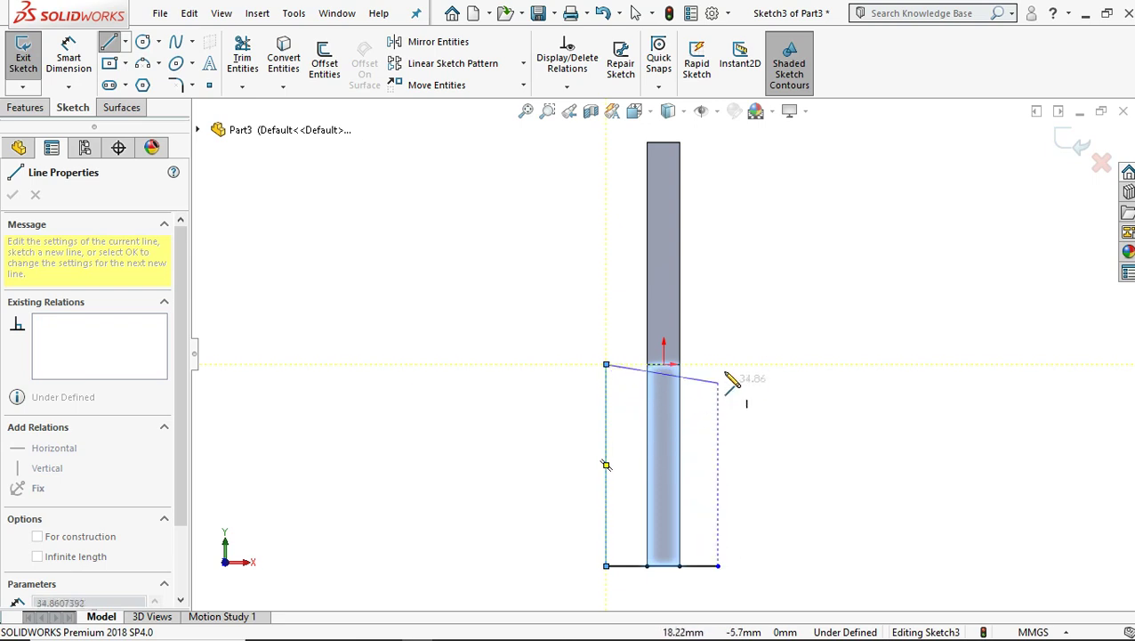
click(718, 365)
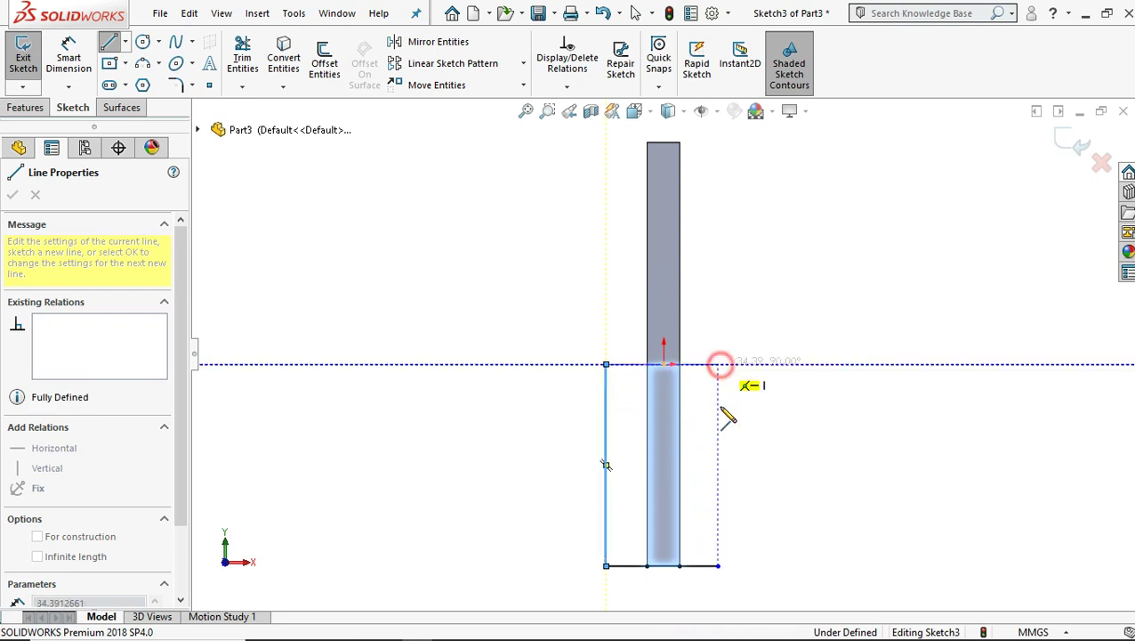
click(718, 565)
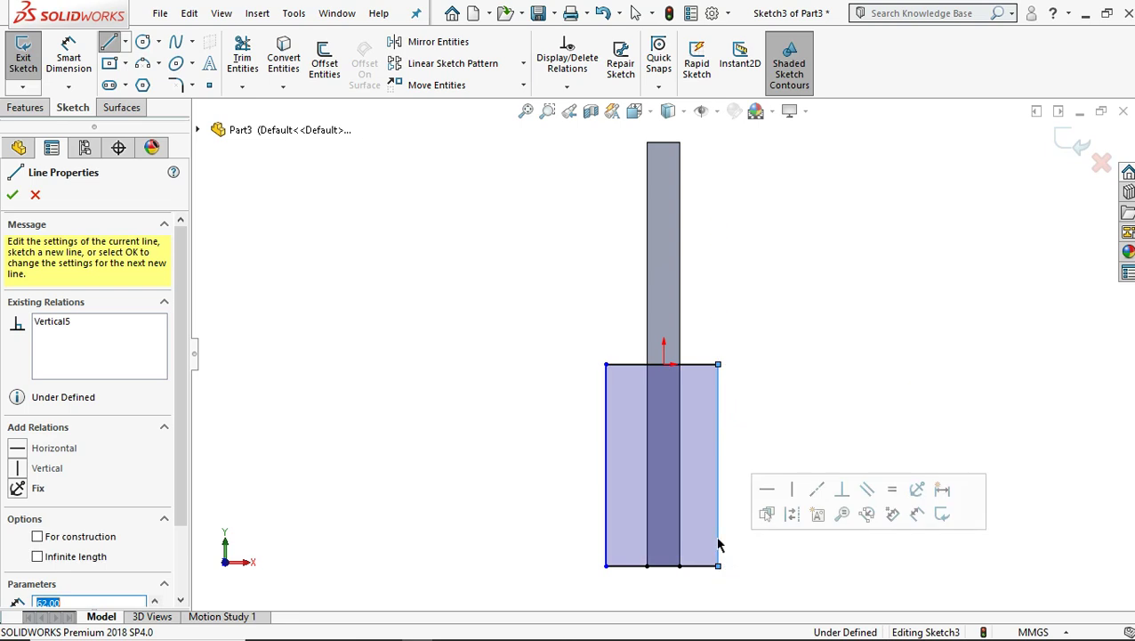
Step: Dimension the bottom line segment between the face's right corner and the rectangle's right corner to 12 mm
click(70, 55)
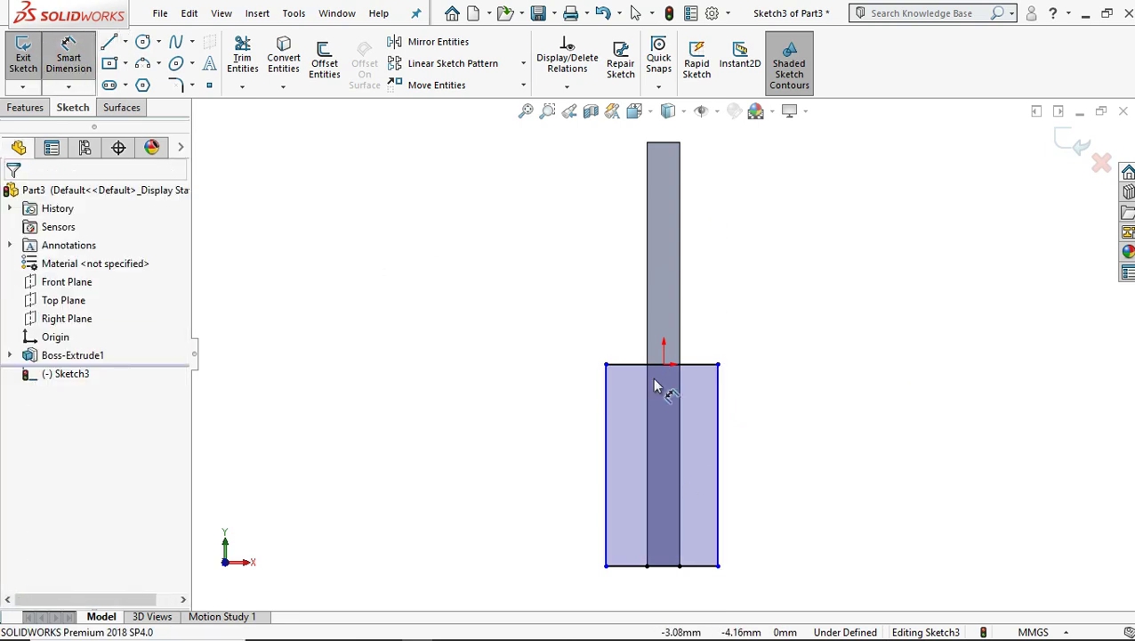
click(681, 567)
click(719, 566)
click(716, 605)
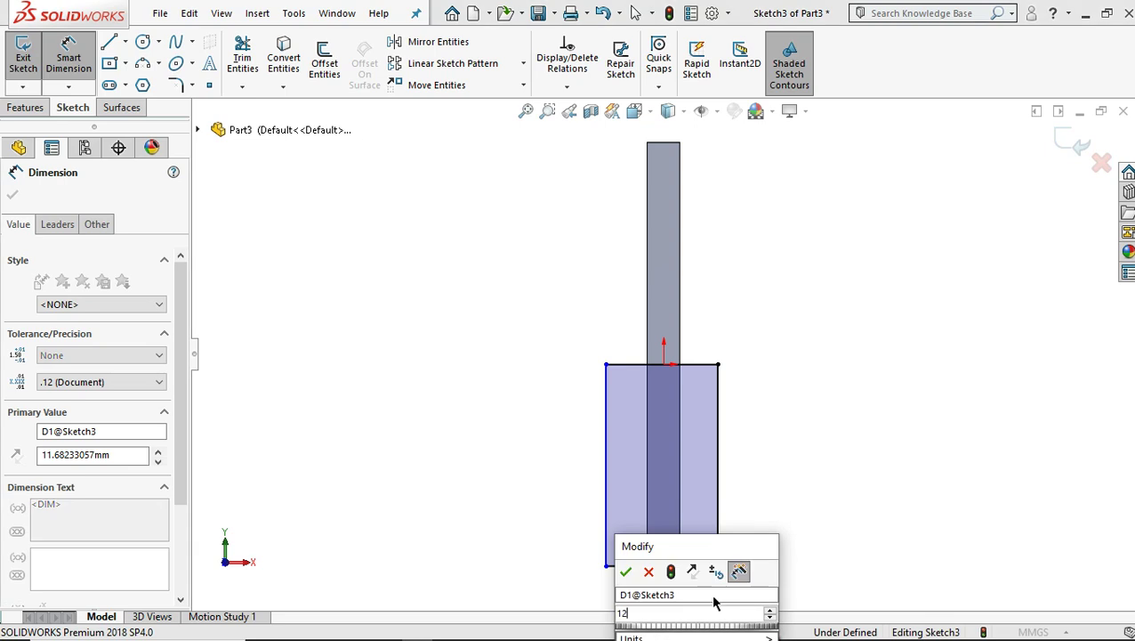
text(12)
key(Return)
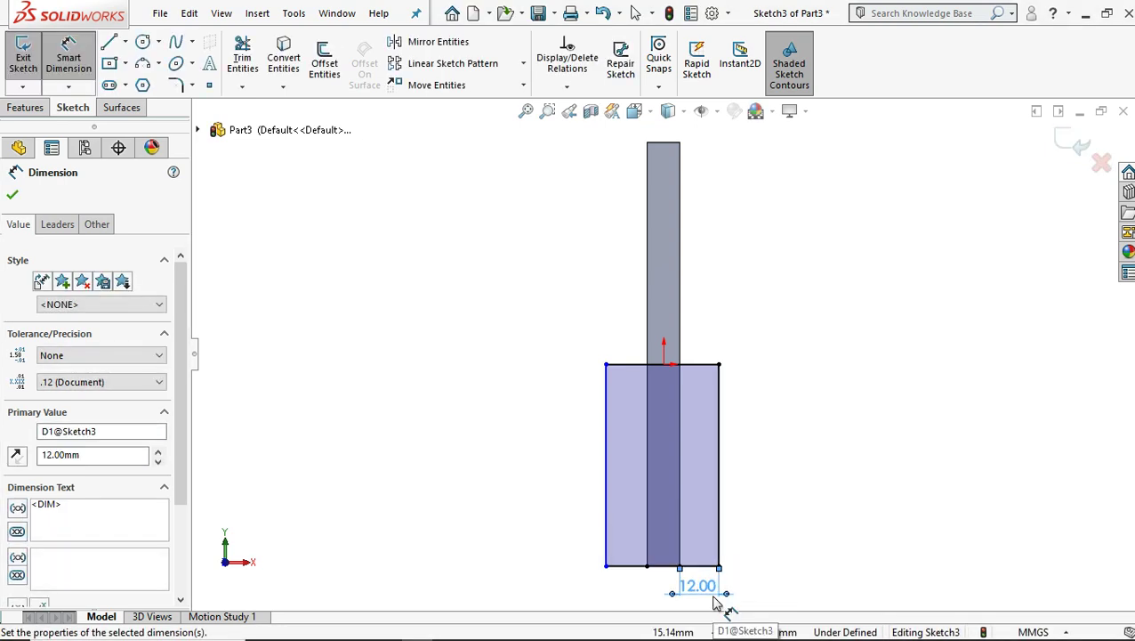
Step: Dimension the distance between the rectangle's left side and the face's left edge to 6 mm
click(606, 407)
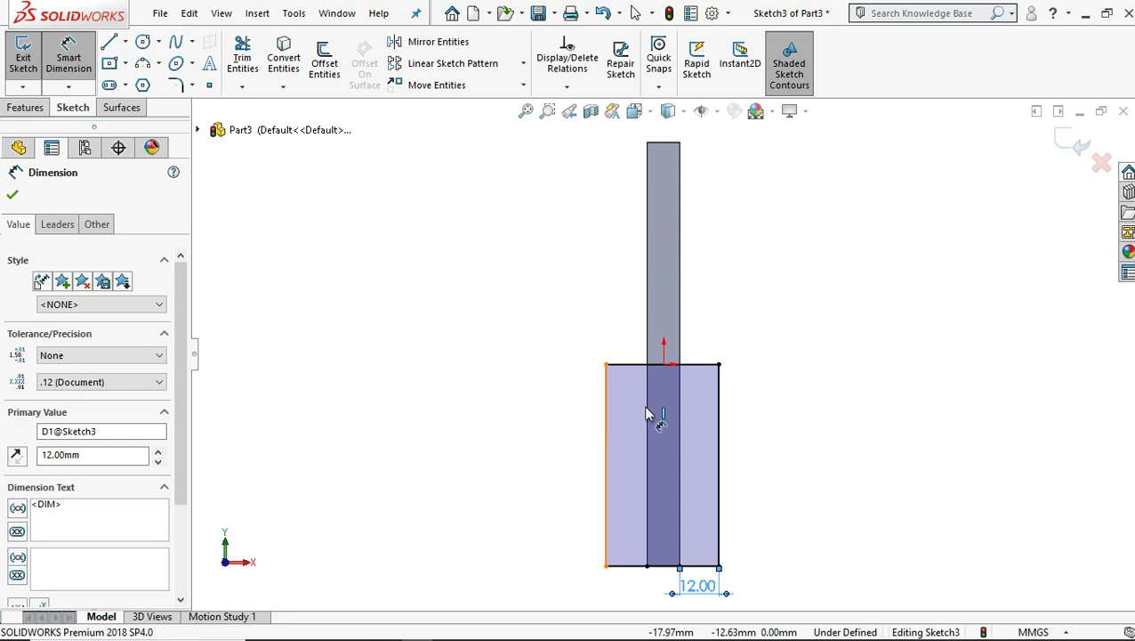
click(647, 406)
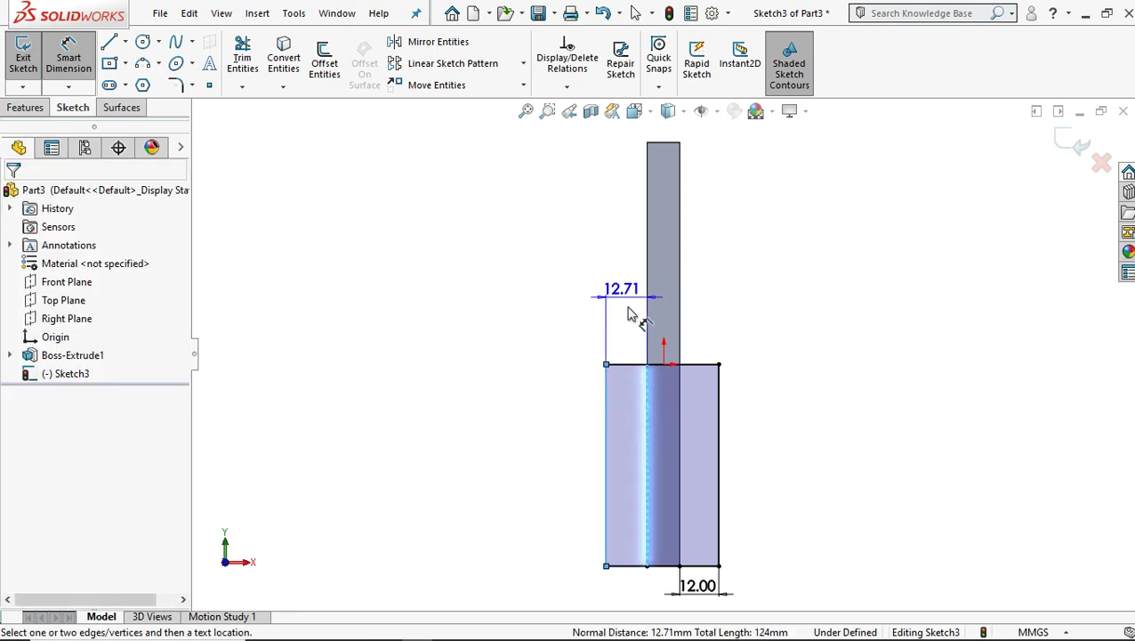
click(628, 313)
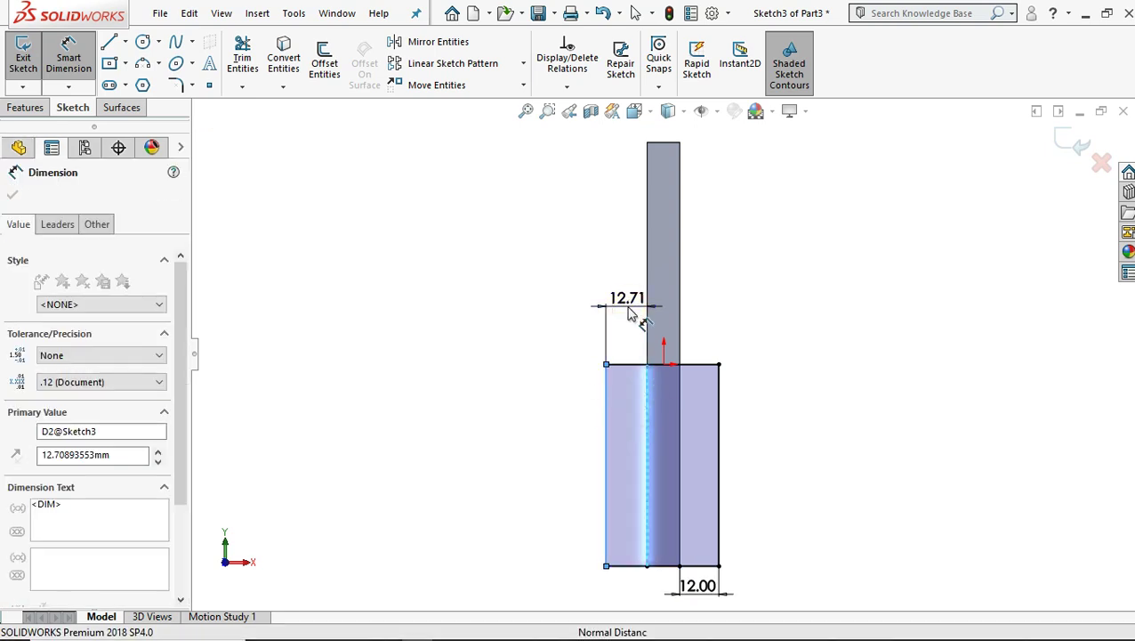
text(6)
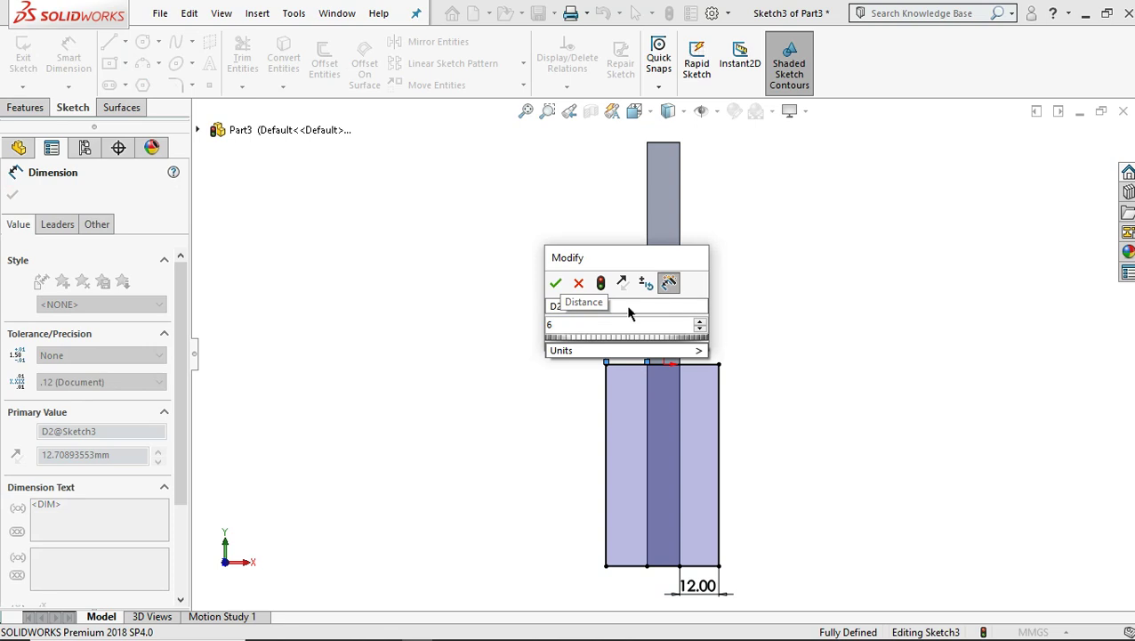
key(Return)
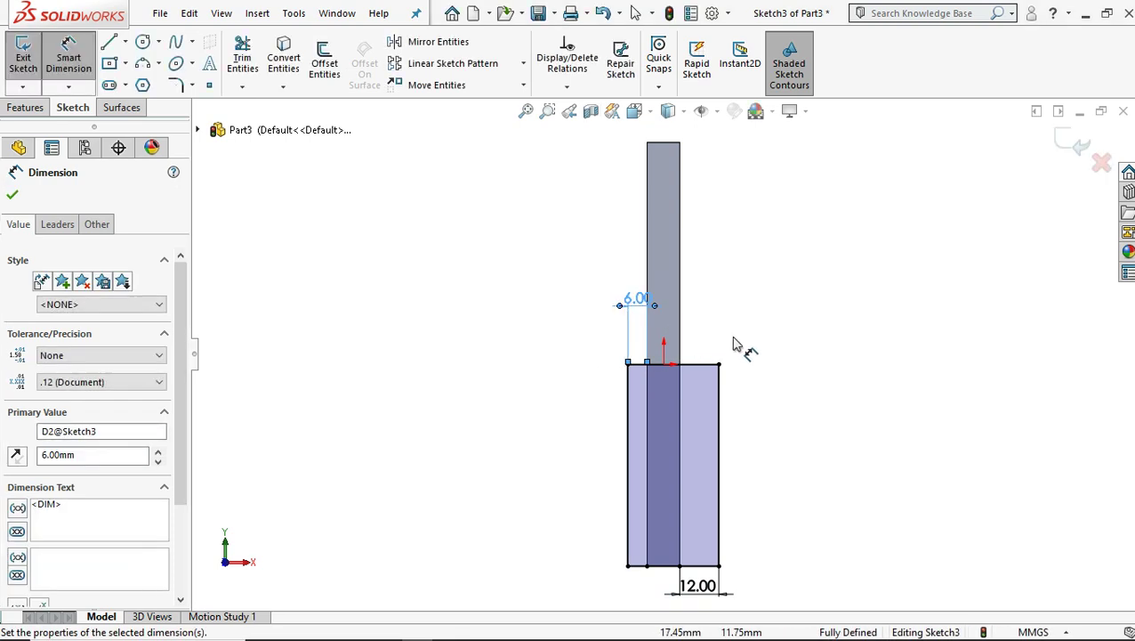
mouse_move(864, 297)
middle_down()
mouse_move(818, 290)
mouse_move(862, 307)
middle_up()
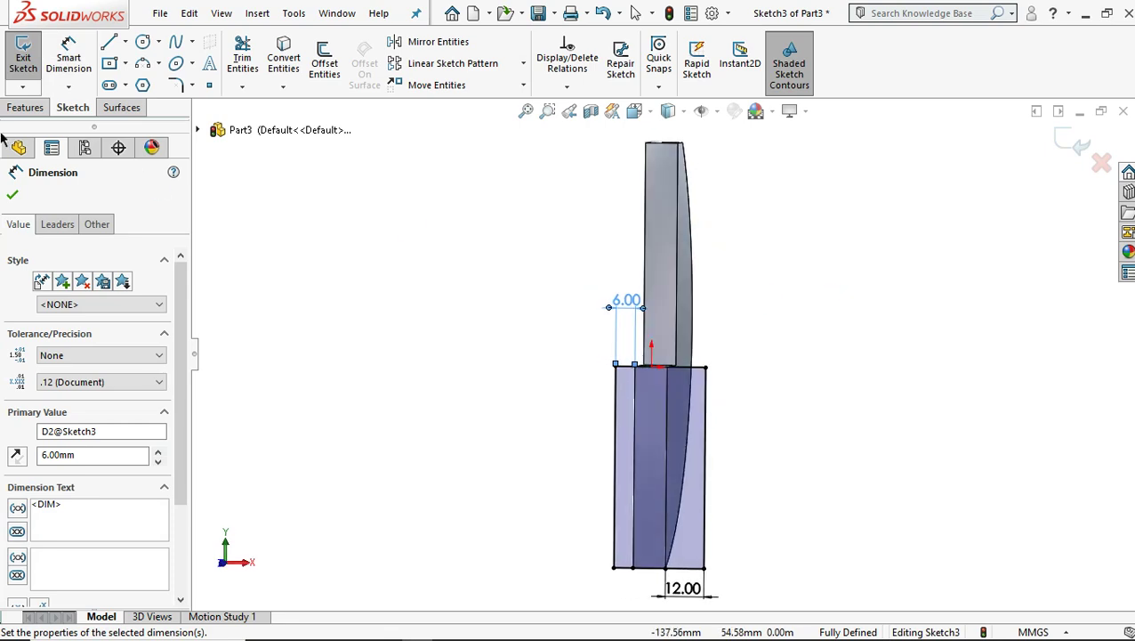
Step: Extrude the dimensioned rectangle sketch as a blind boss 32 mm deep, merged with the existing body
click(23, 191)
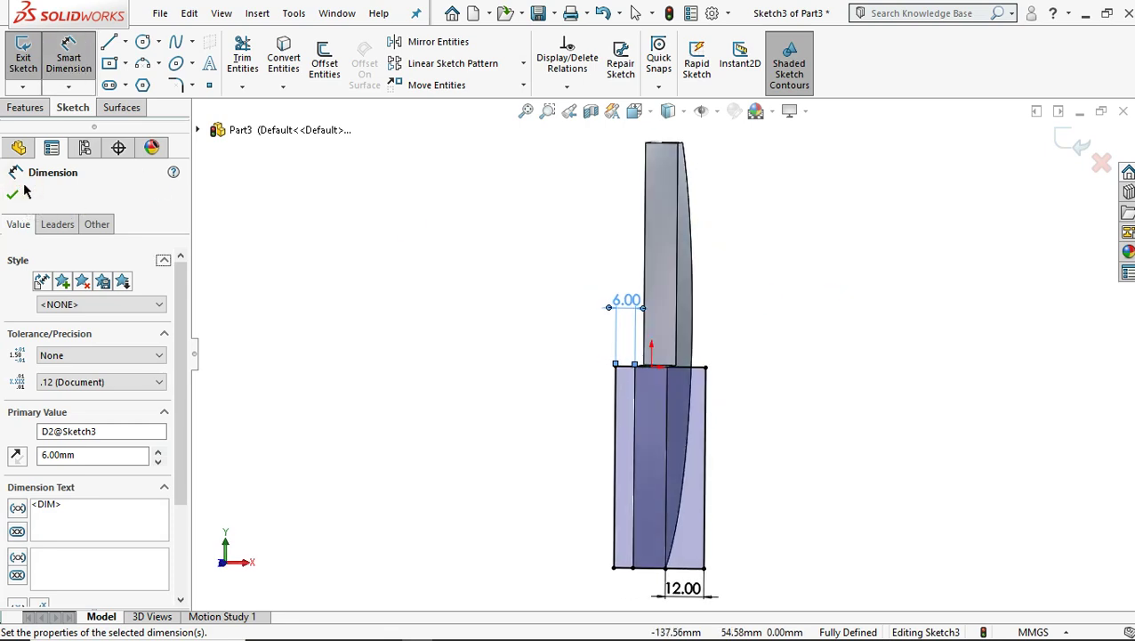
click(36, 108)
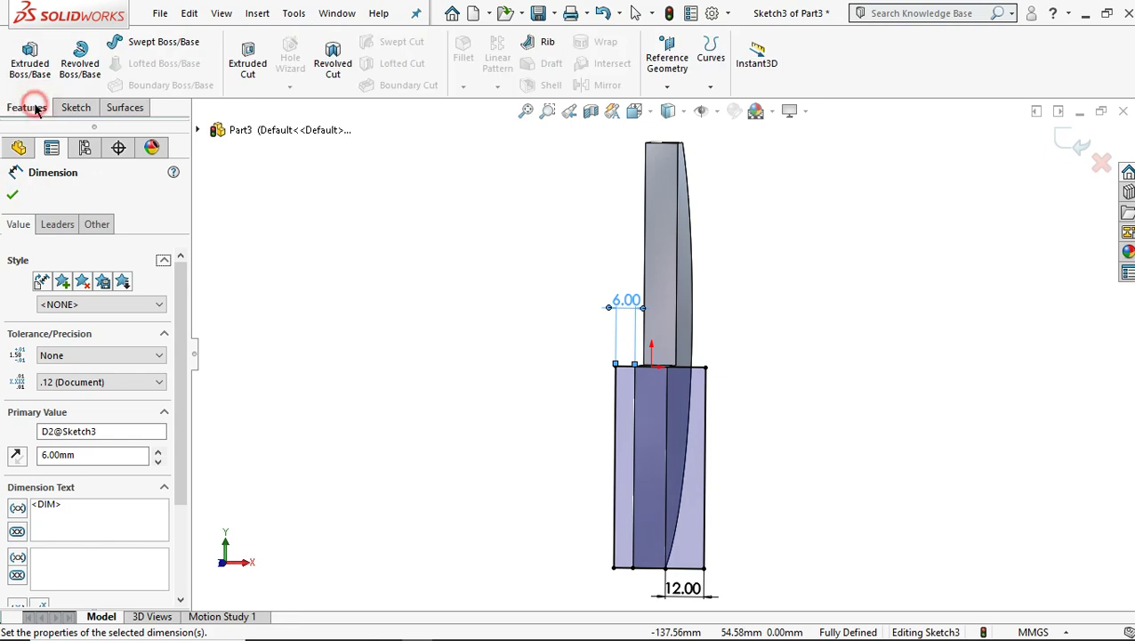
click(30, 61)
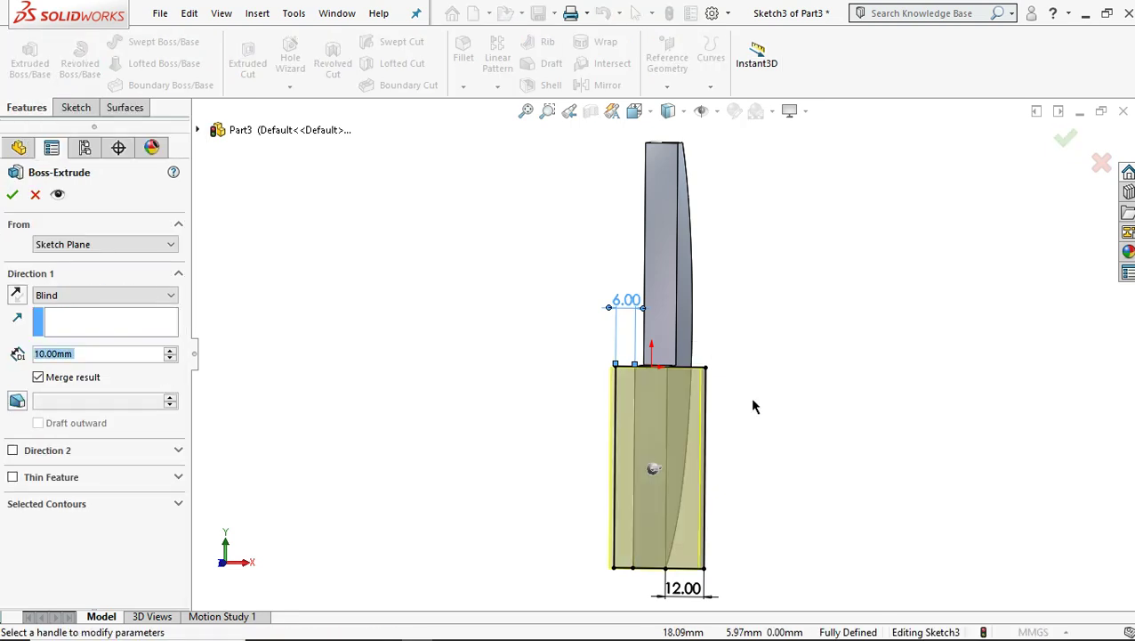
mouse_move(773, 485)
middle_down()
mouse_move(682, 461)
mouse_move(713, 474)
middle_up()
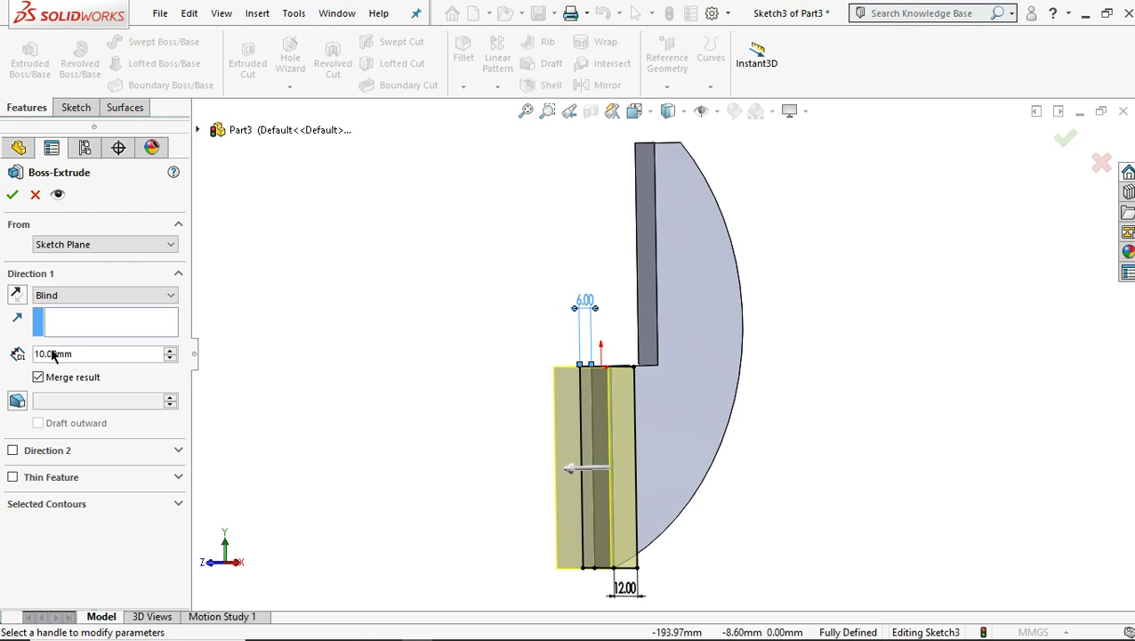
click(86, 355)
text(32)
key(Return)
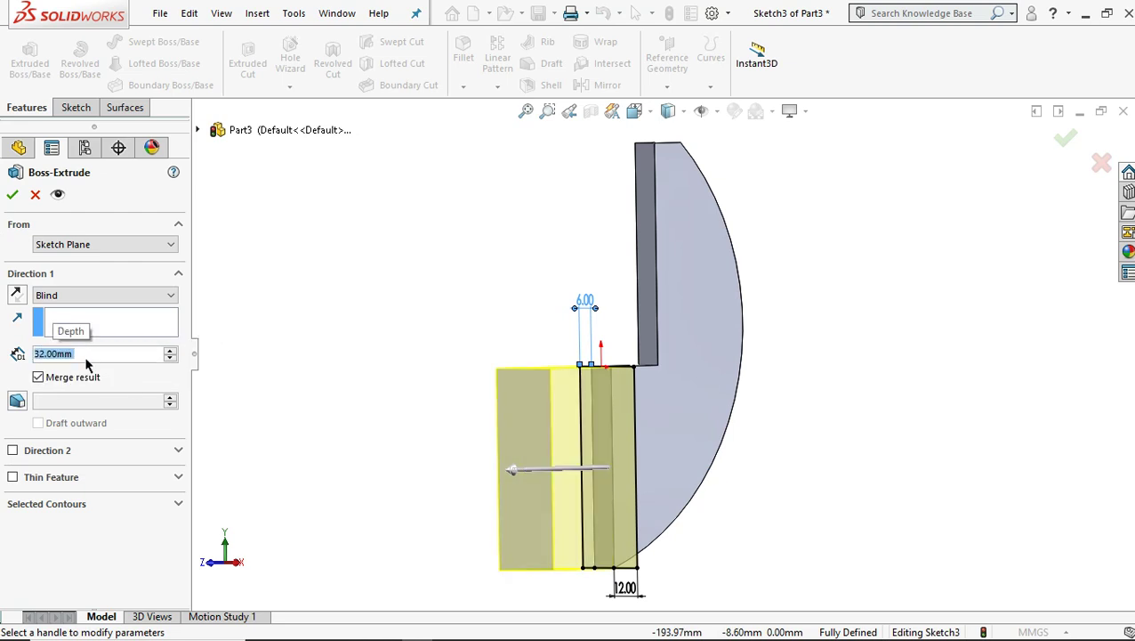
click(12, 195)
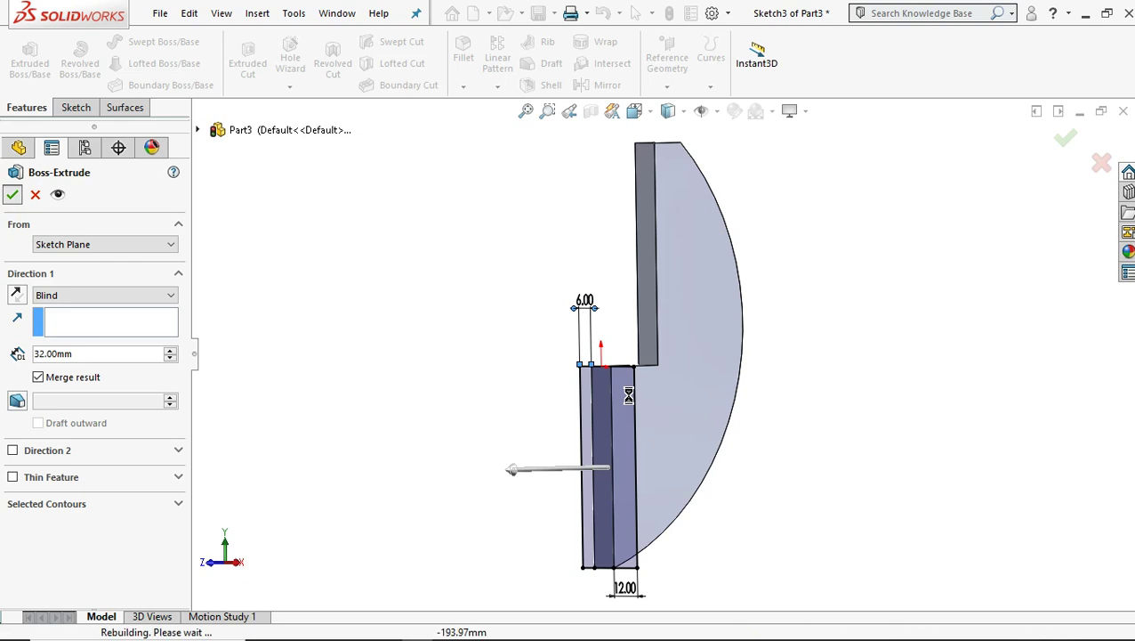
Step: Orient the view normal to the narrow flat front face above the block and start a line sketch on it
mouse_move(745, 380)
middle_down()
mouse_move(748, 315)
mouse_move(765, 303)
mouse_move(783, 323)
middle_up()
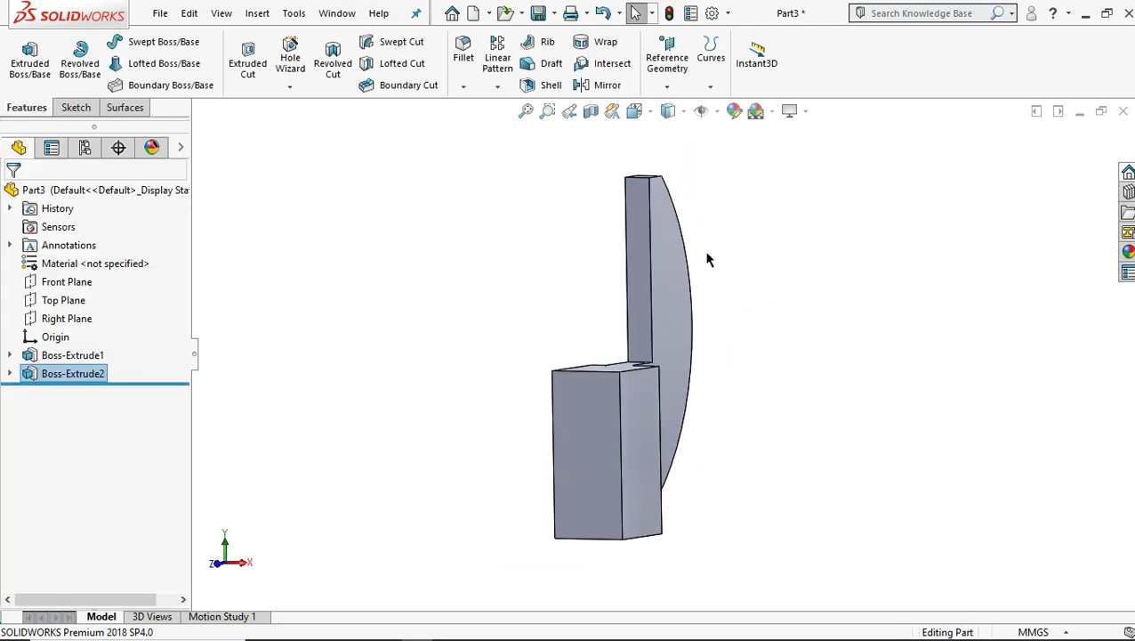
middle_drag(710, 259, 712, 261)
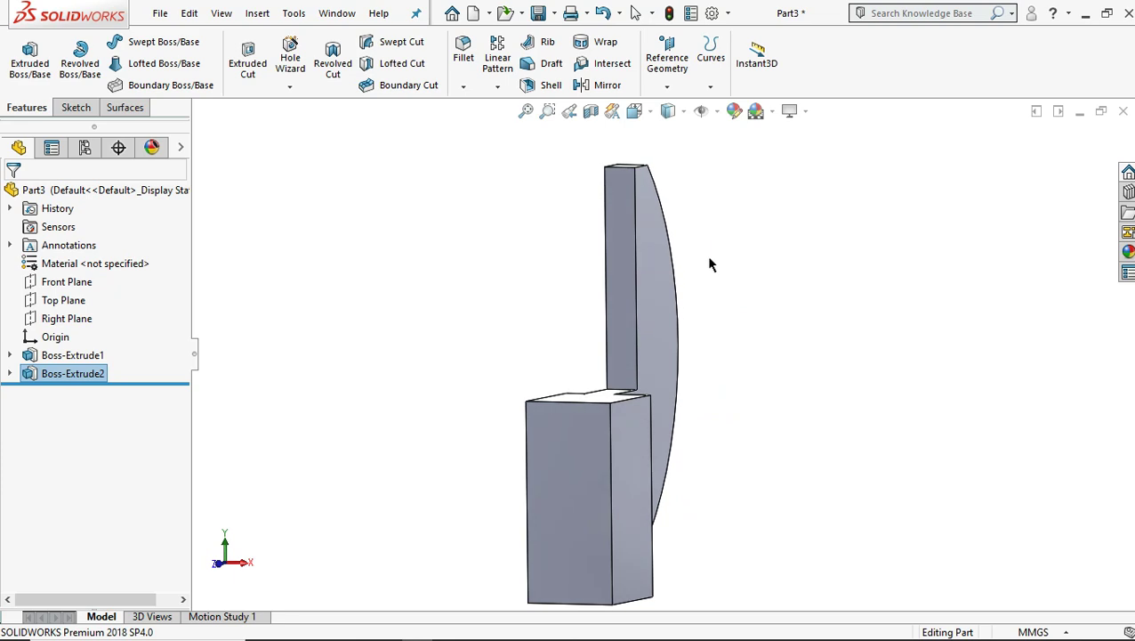
click(621, 224)
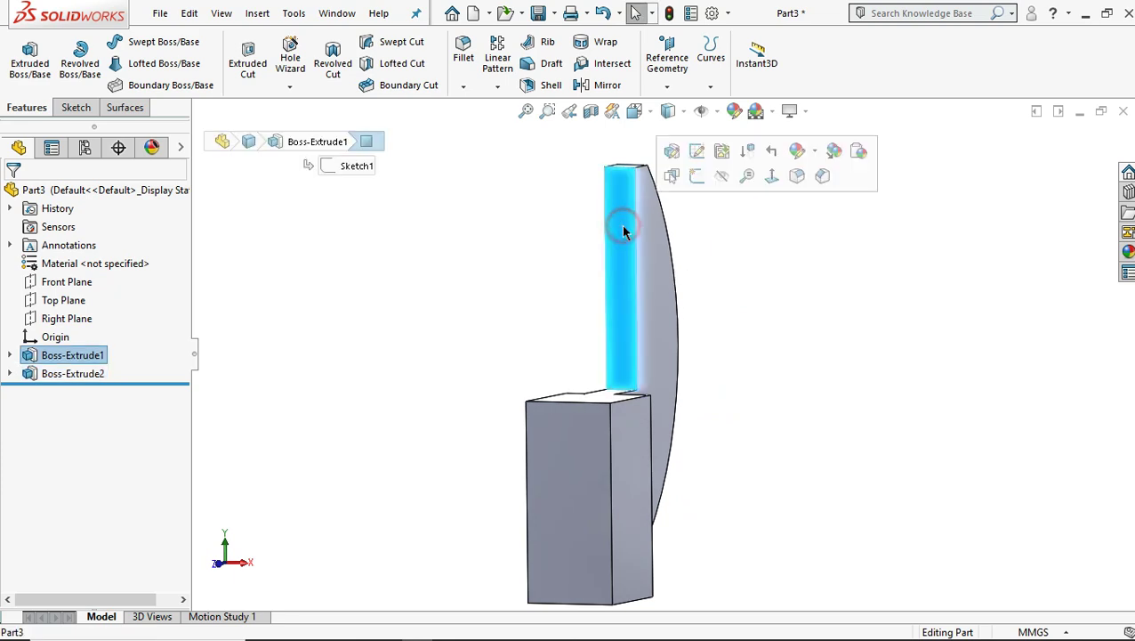
click(771, 175)
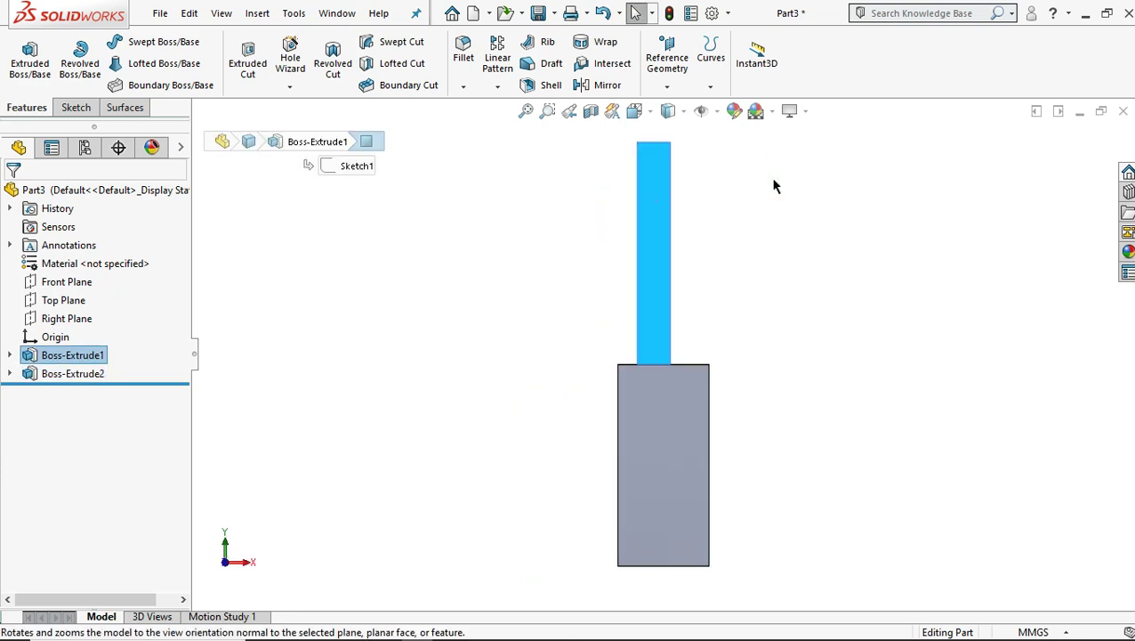
click(76, 107)
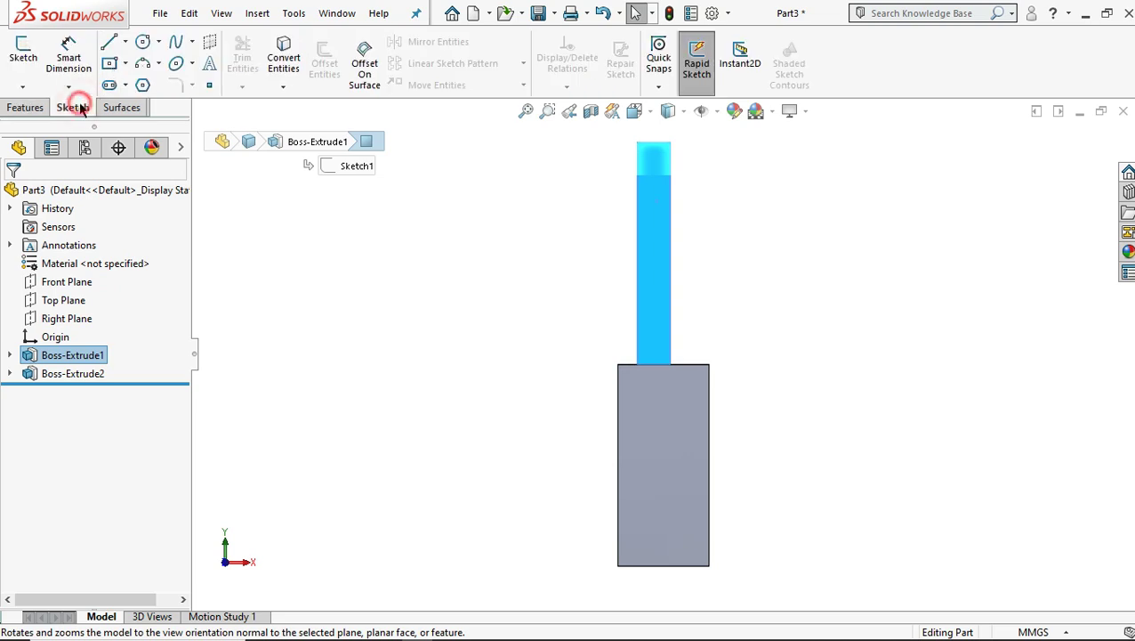
click(109, 43)
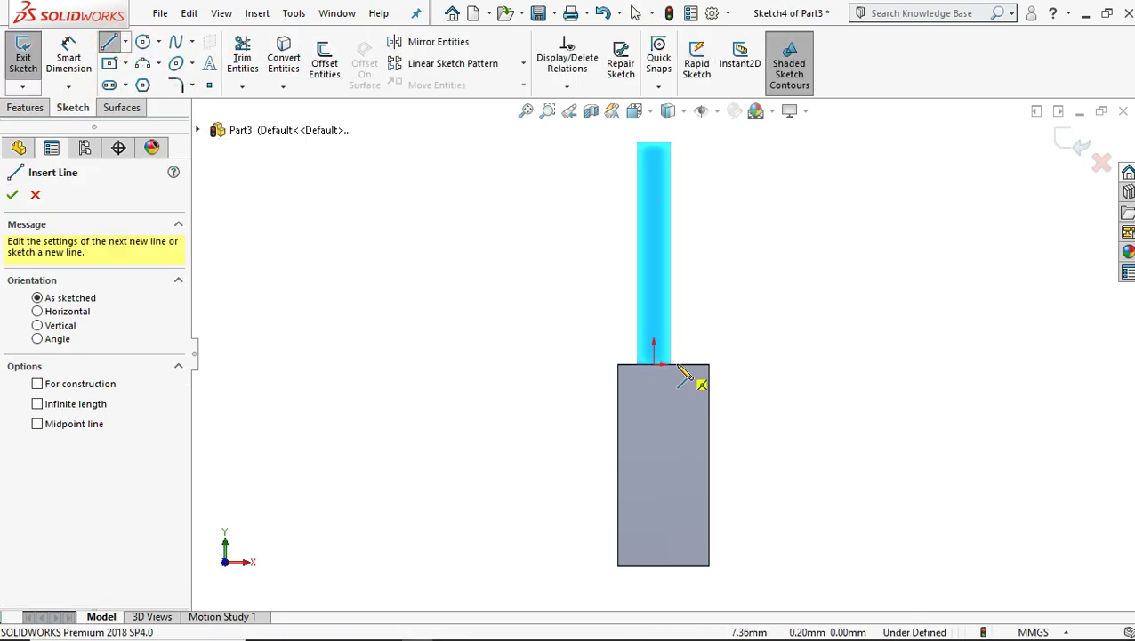
Step: Draw a vertical line about 7.5 mm long from the face's lower right corner and a closed triangle above it, its vertical side about 61 mm
scroll(663, 365, down, 5)
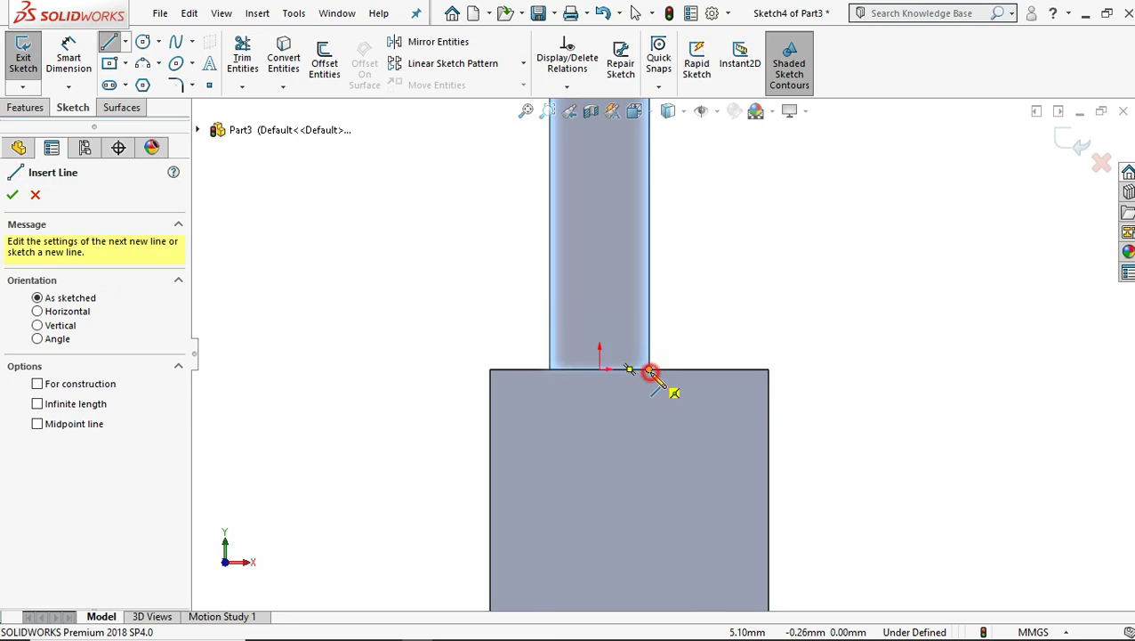
click(649, 370)
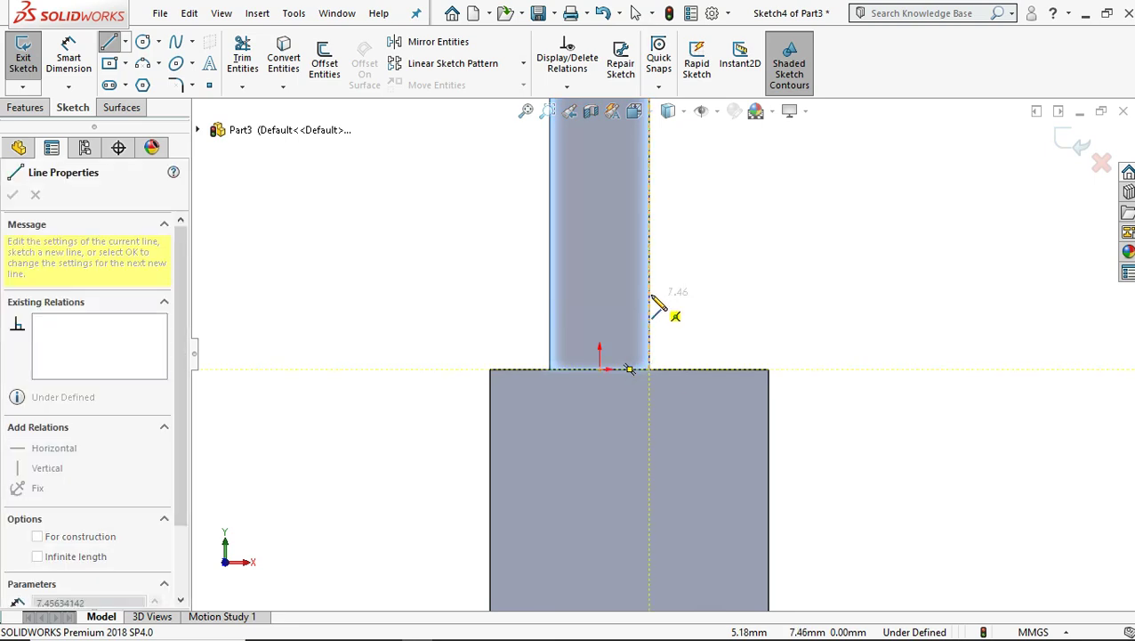
click(651, 300)
scroll(667, 305, up, 5)
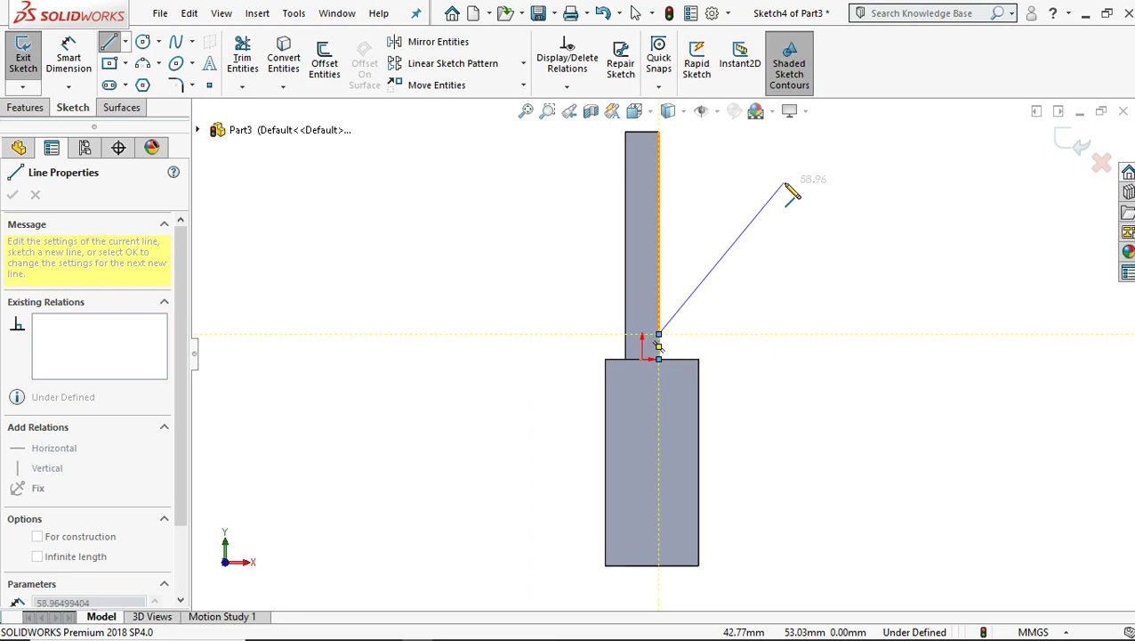
click(790, 218)
click(659, 132)
click(659, 335)
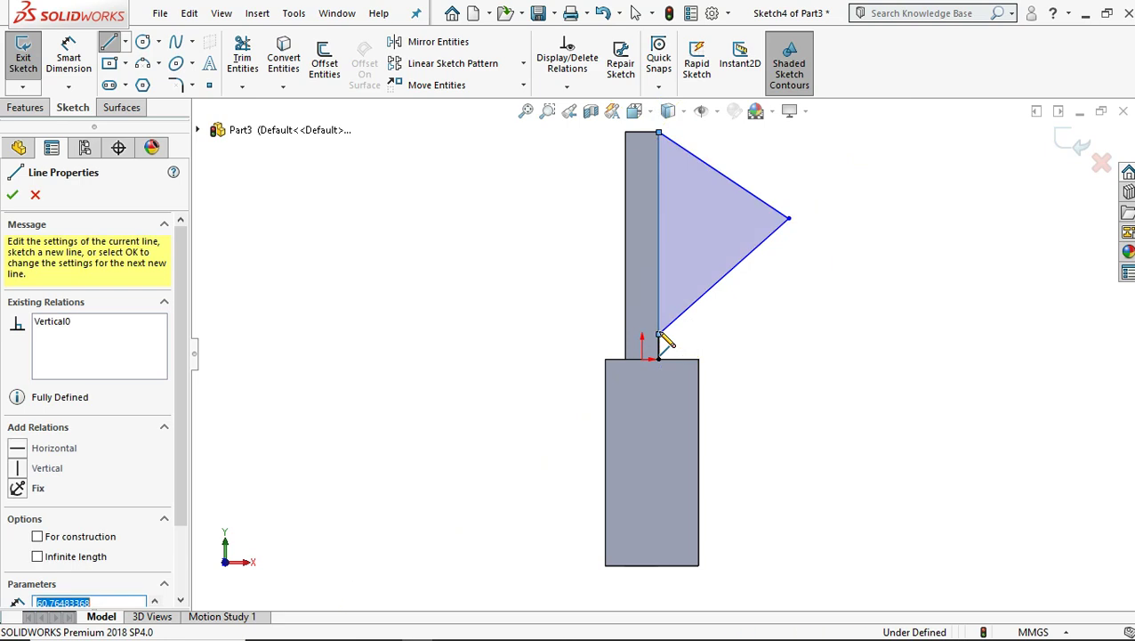
Step: Dimension the short vertical line below the triangle to 6 mm
click(69, 58)
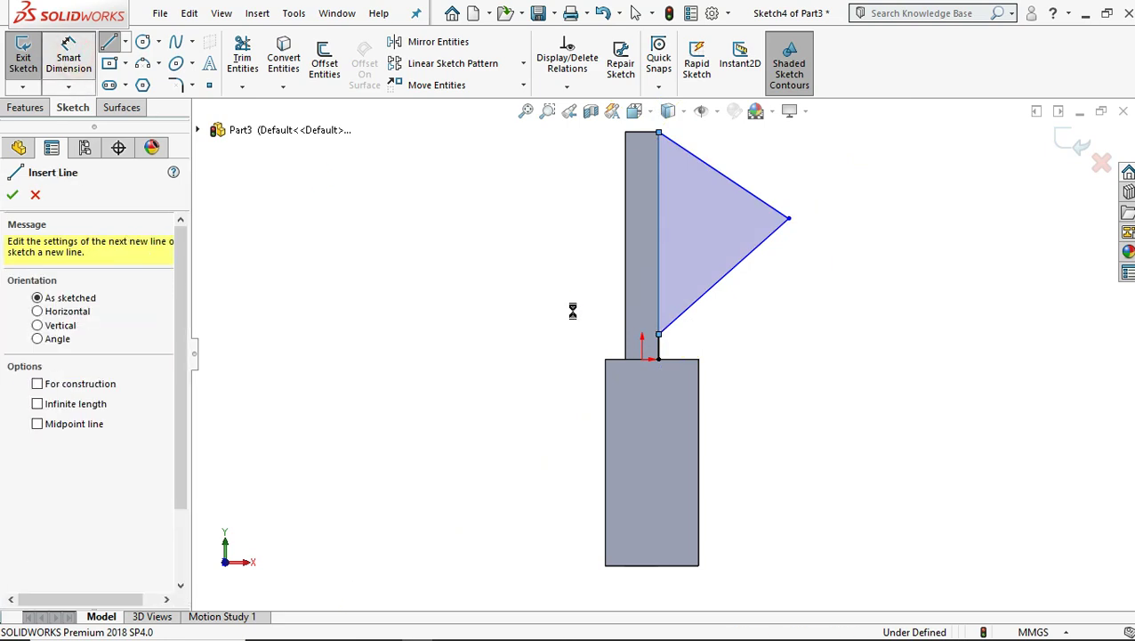
scroll(690, 354, down, 1)
click(656, 351)
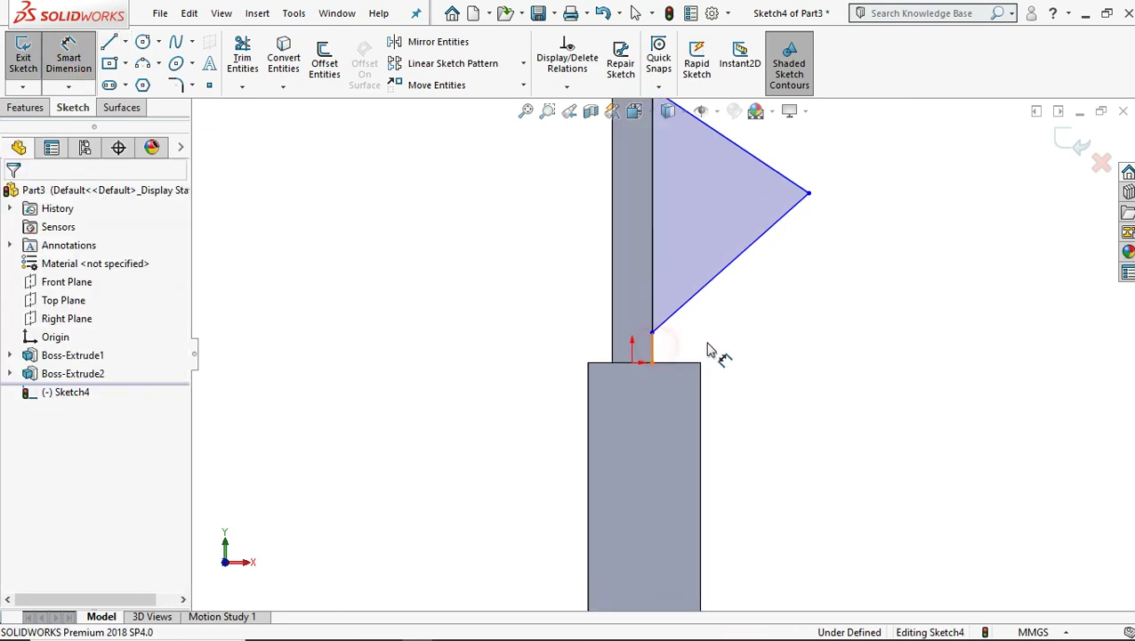
click(732, 340)
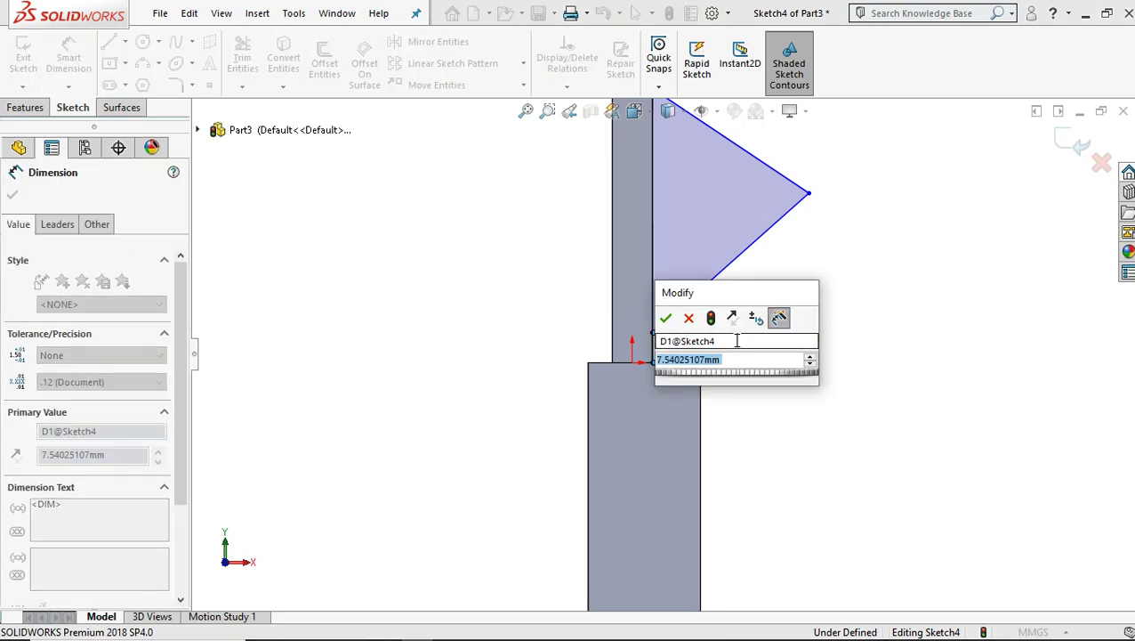
text(6)
key(Return)
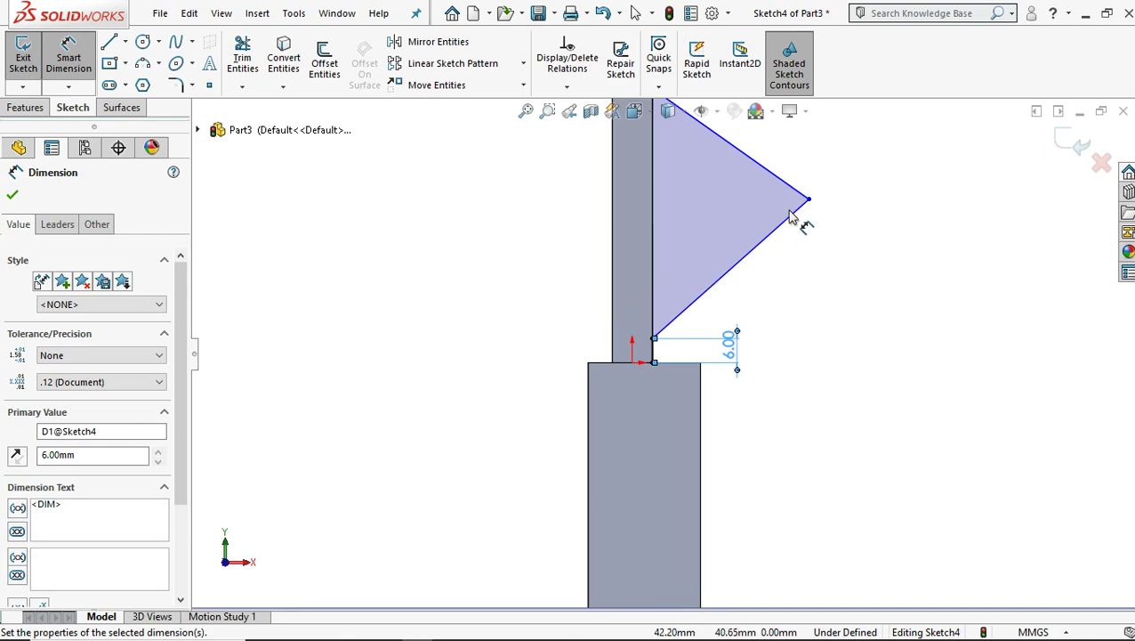
Step: Dimension the angle between the triangle's two slanted sides to 90° and finish dimensioning
key(f)
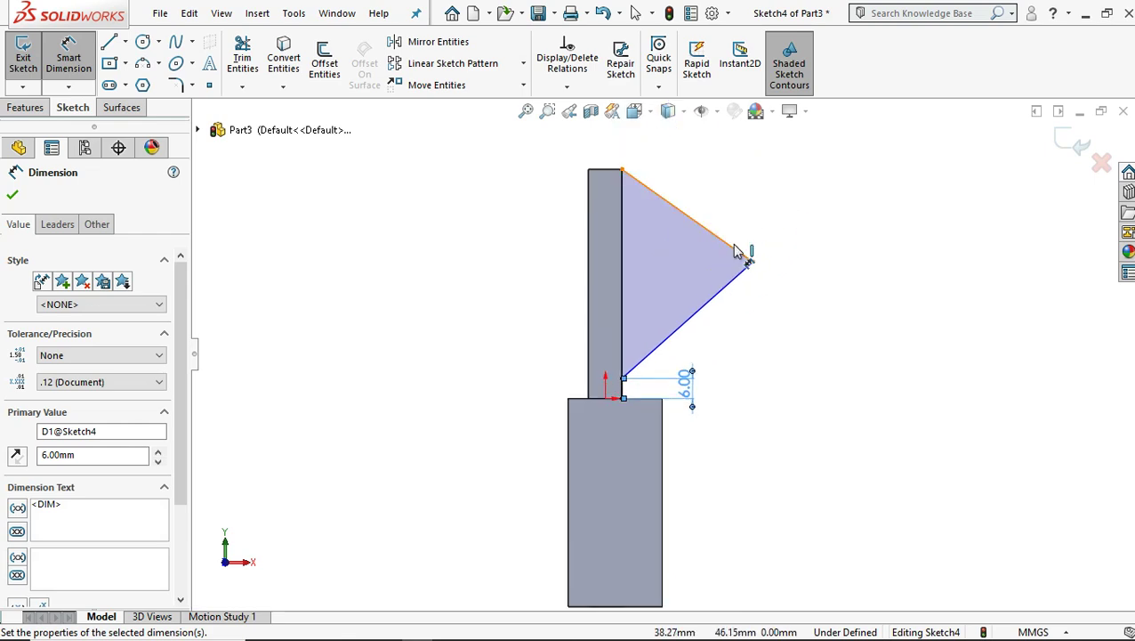
click(734, 243)
click(729, 283)
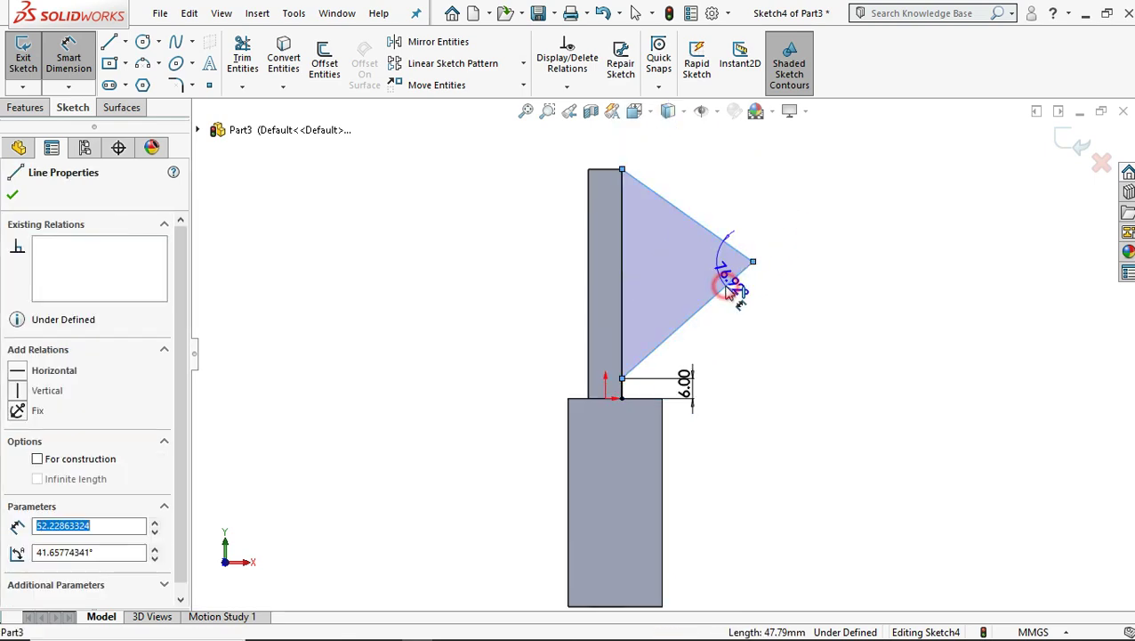
click(691, 278)
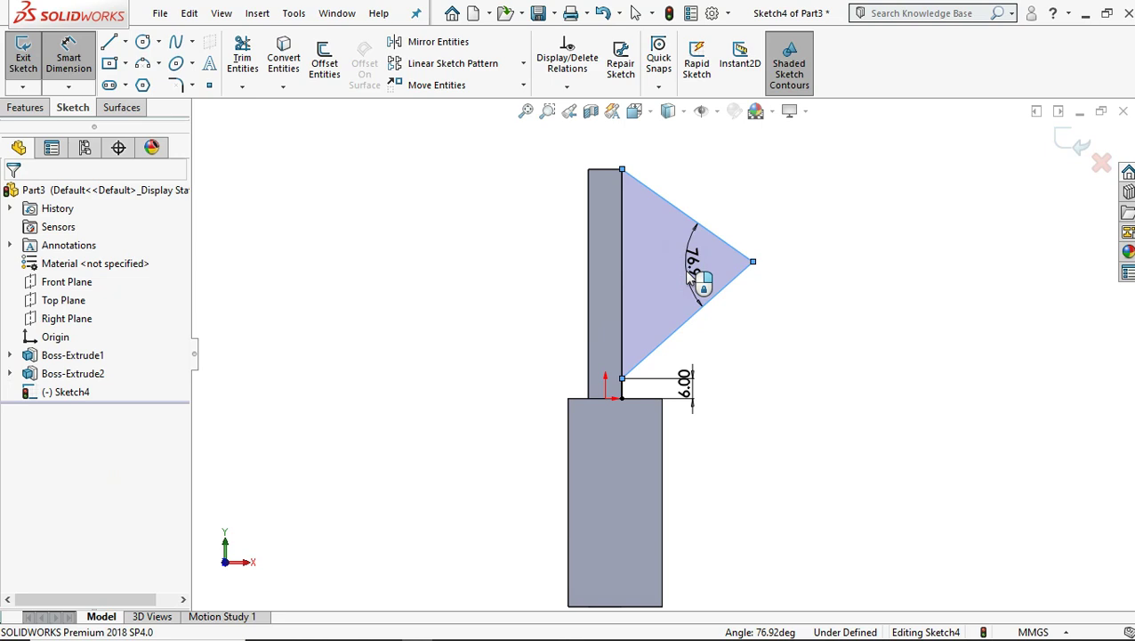
text(90)
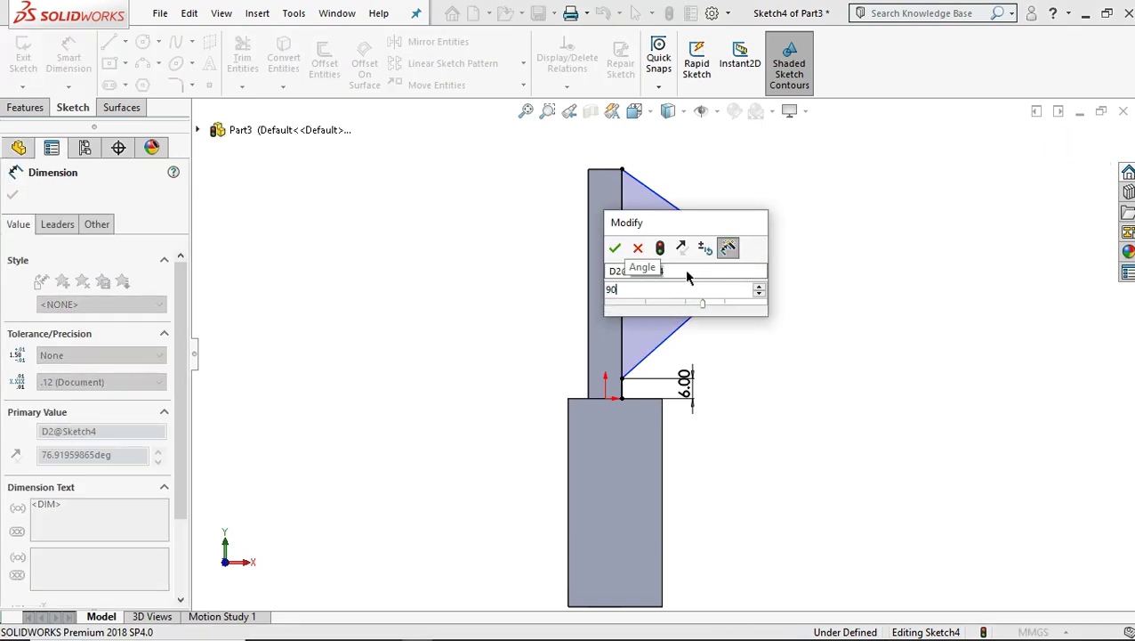
key(Escape)
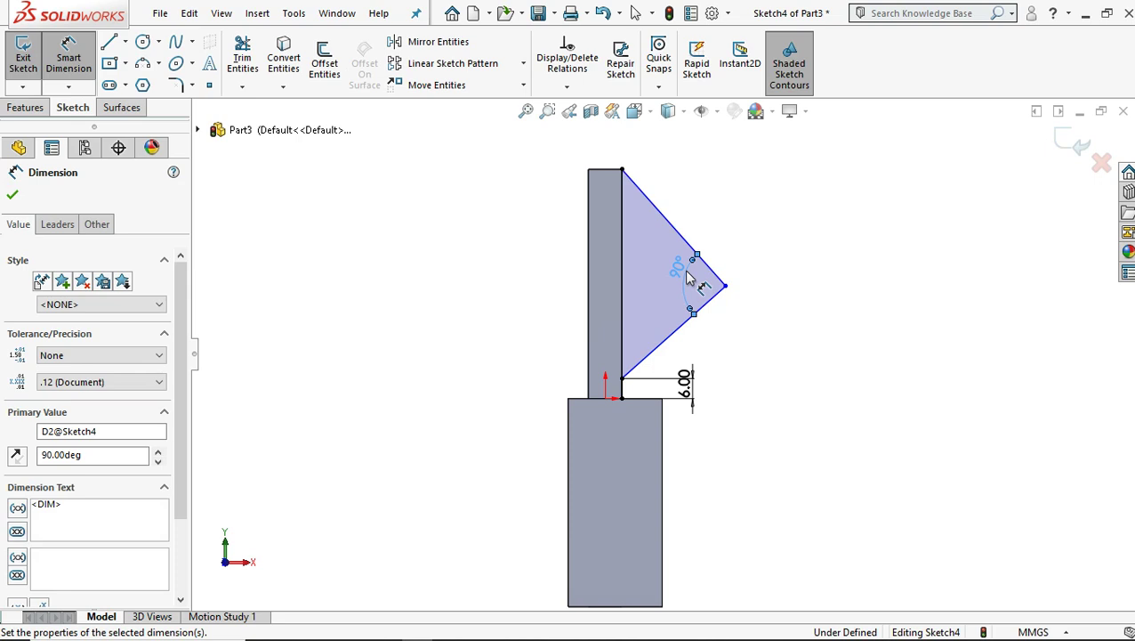
click(11, 197)
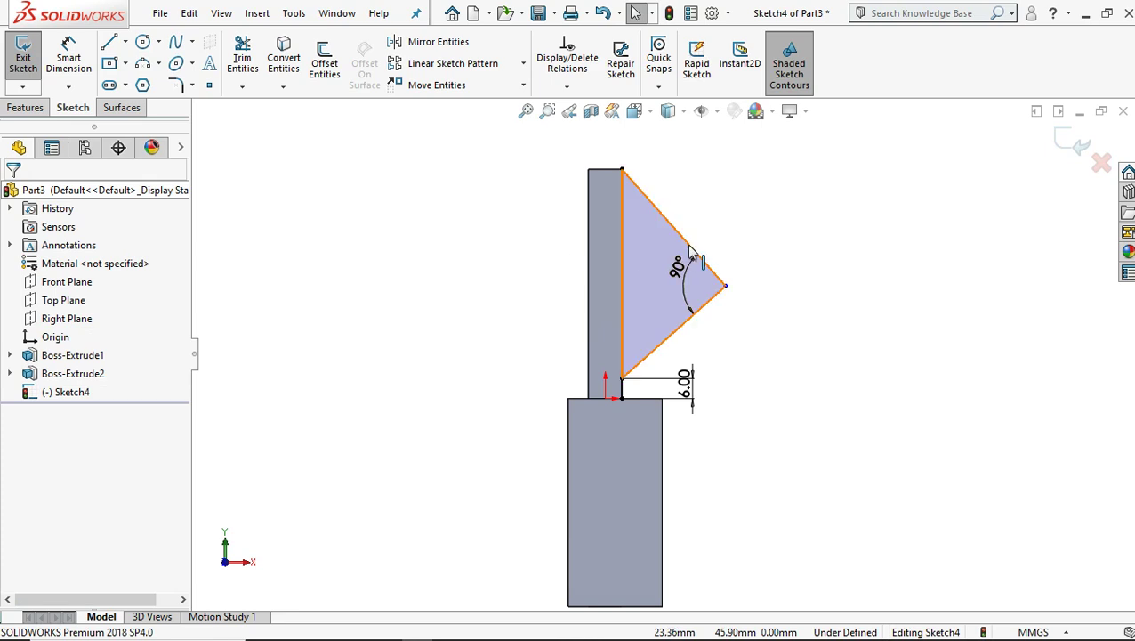
drag(667, 307, 625, 283)
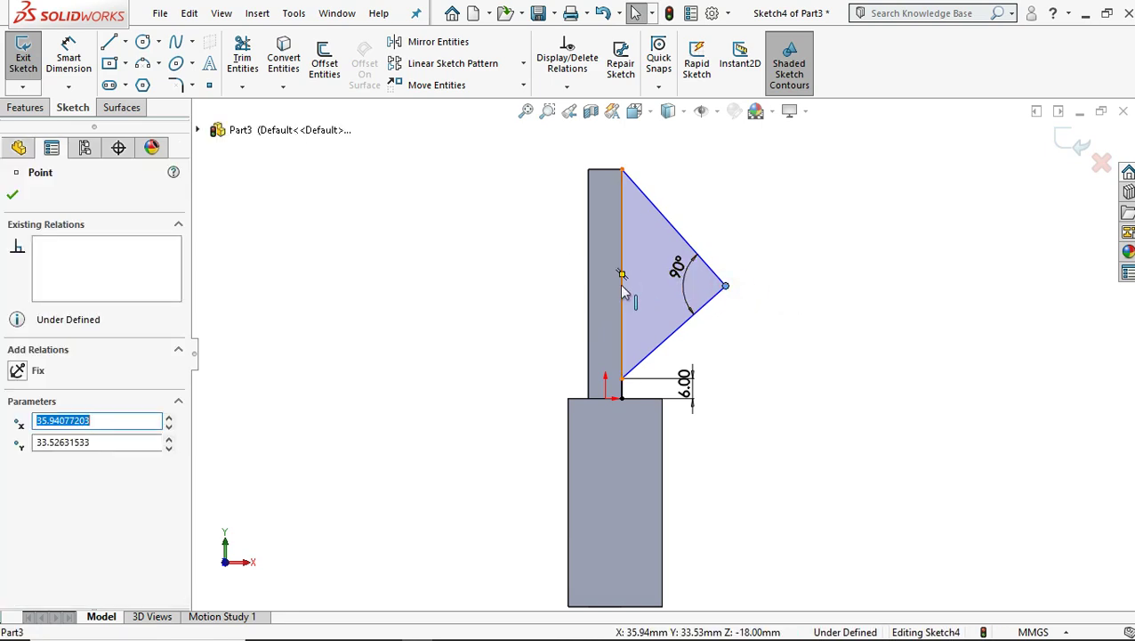
ctrl+click(622, 273)
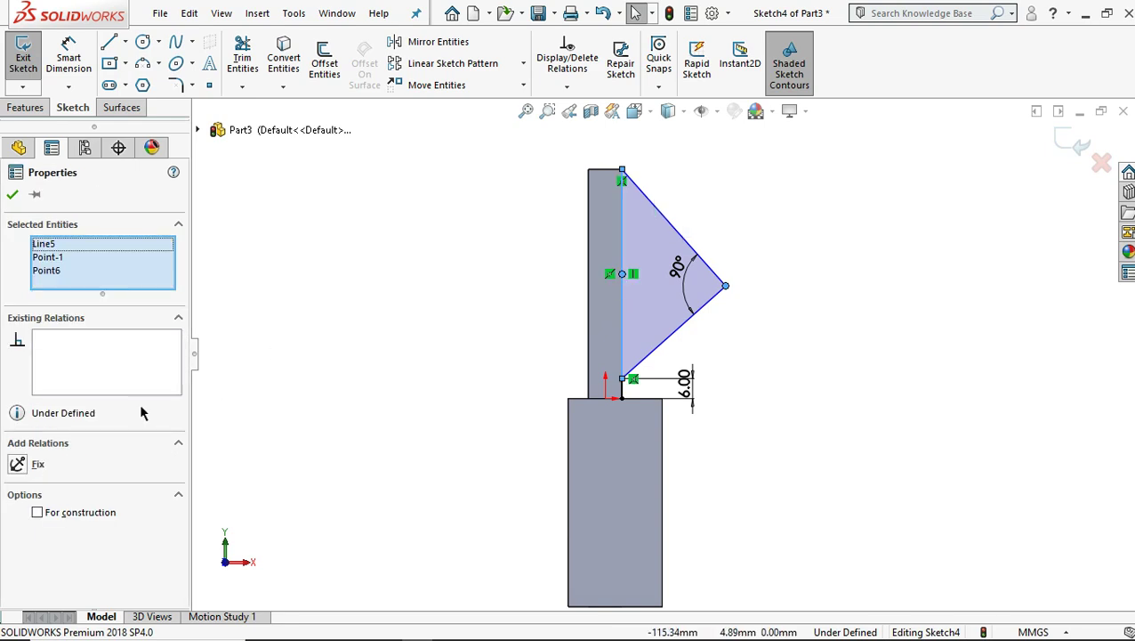
click(12, 198)
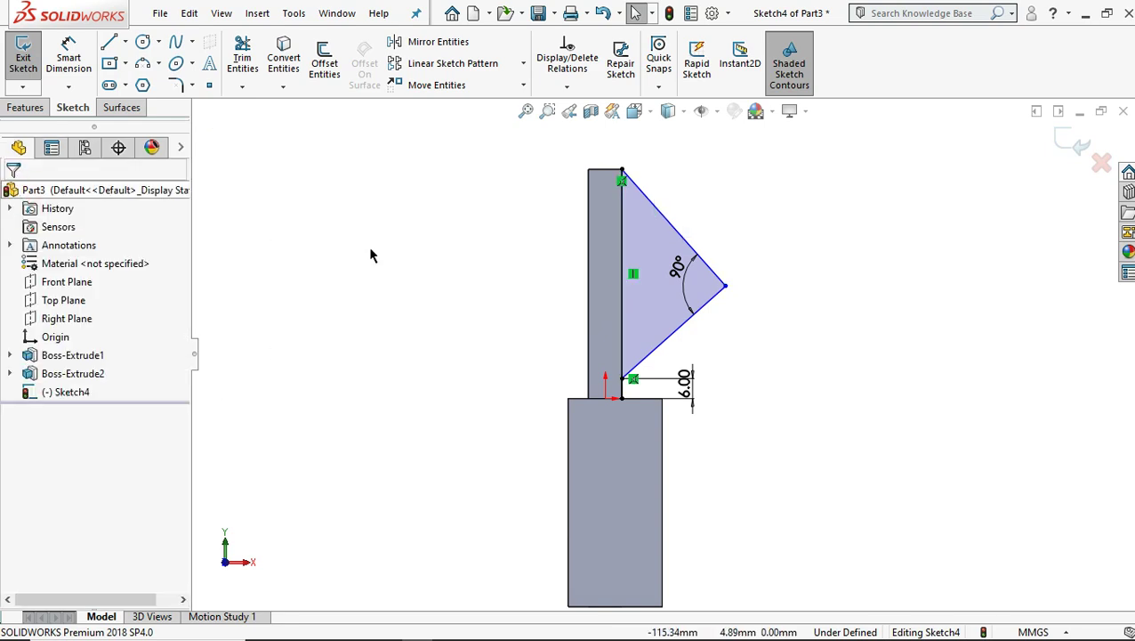
Step: Add a horizontal relation between the triangle's outer vertex and the midpoint of its vertical side, keeping the side itself out of the selection
click(623, 276)
ctrl+click(623, 274)
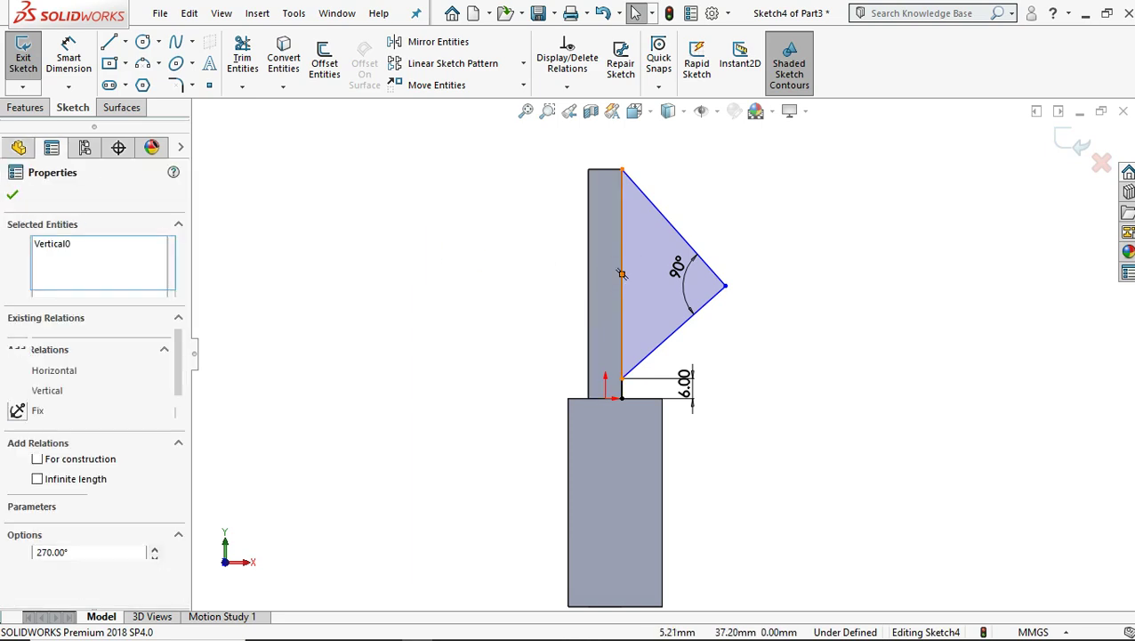
ctrl+click(725, 288)
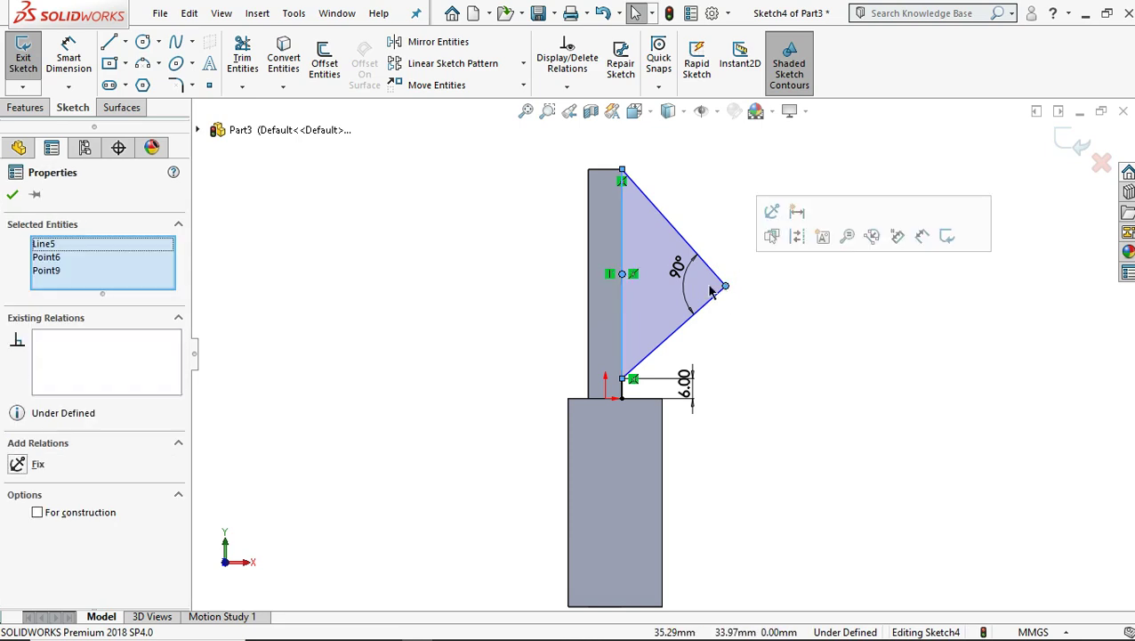
right_click(73, 247)
click(119, 275)
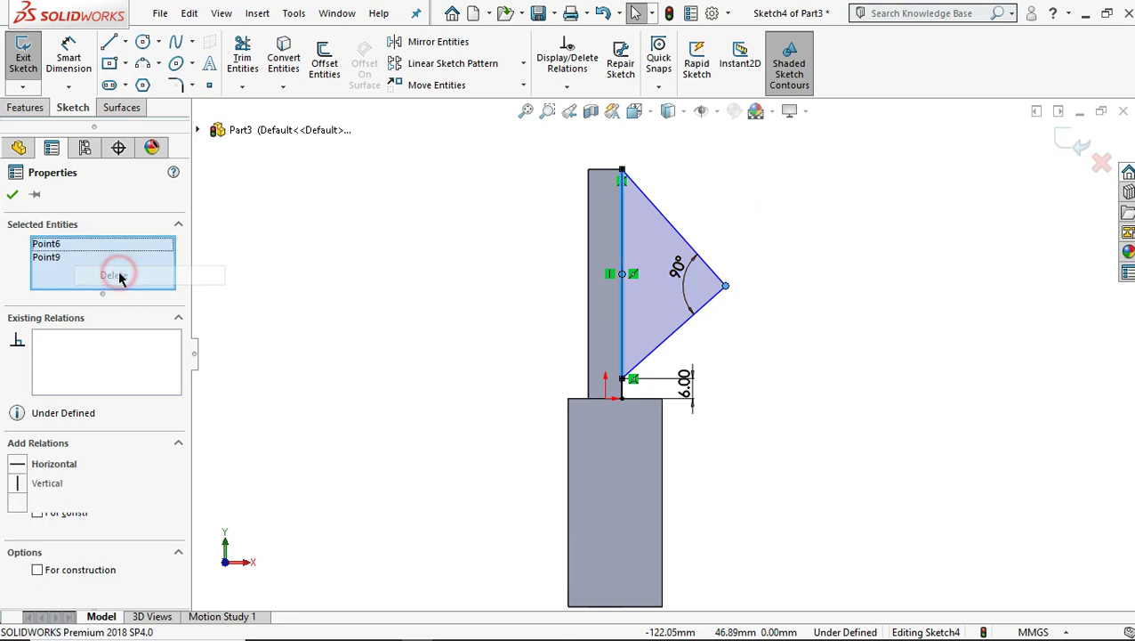
click(18, 464)
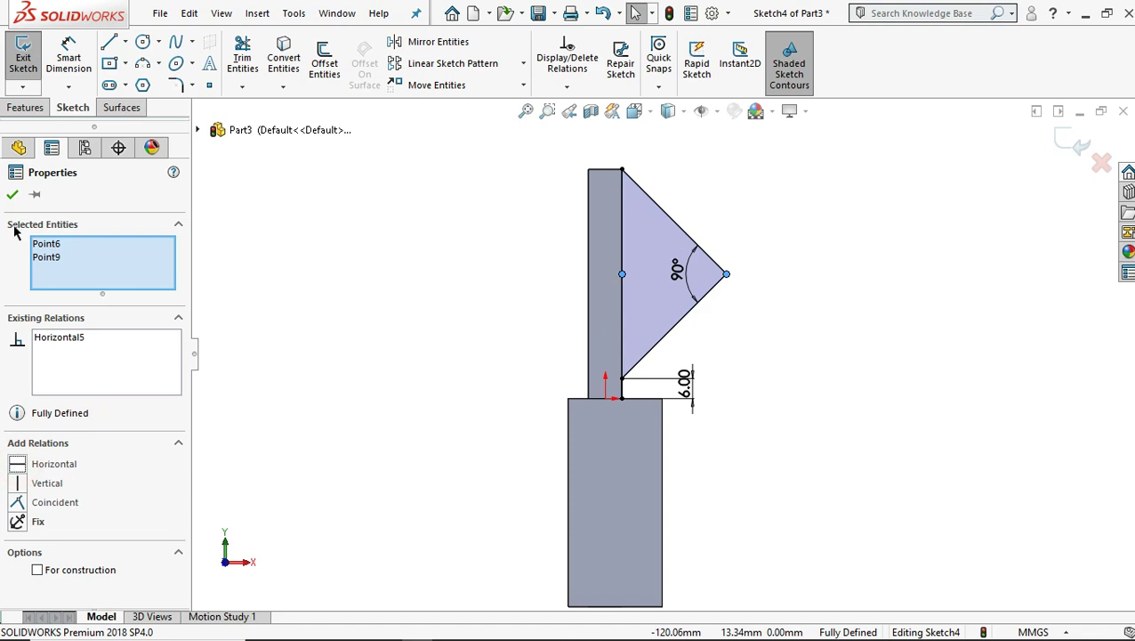
click(12, 195)
Step: Try to extrude the entire triangle sketch with a blind depth of 10 mm
click(24, 107)
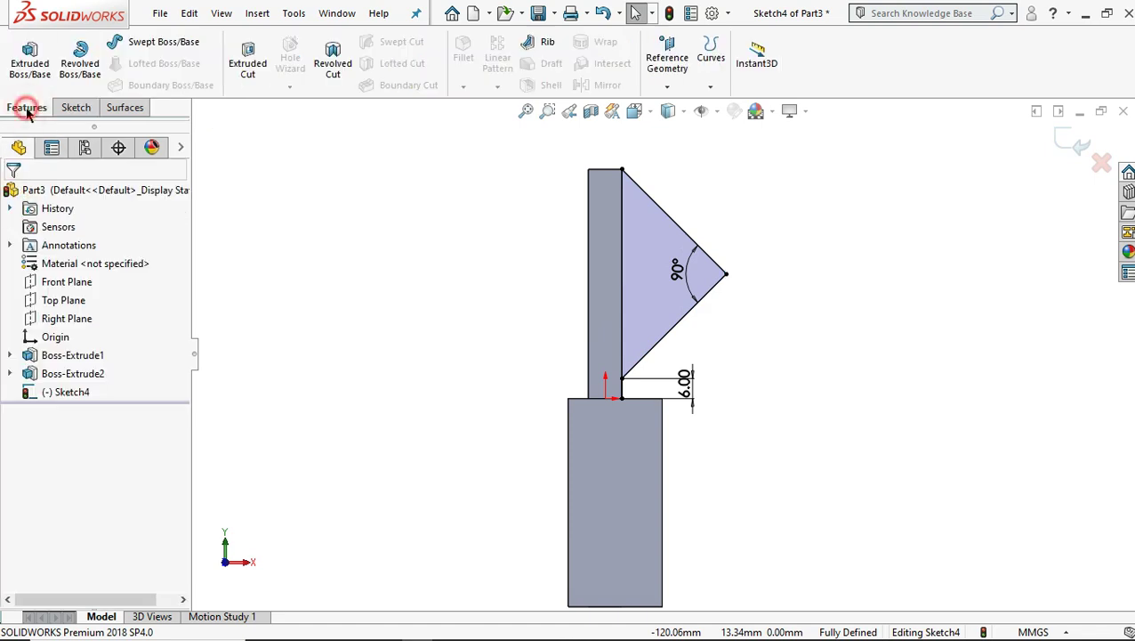
click(38, 76)
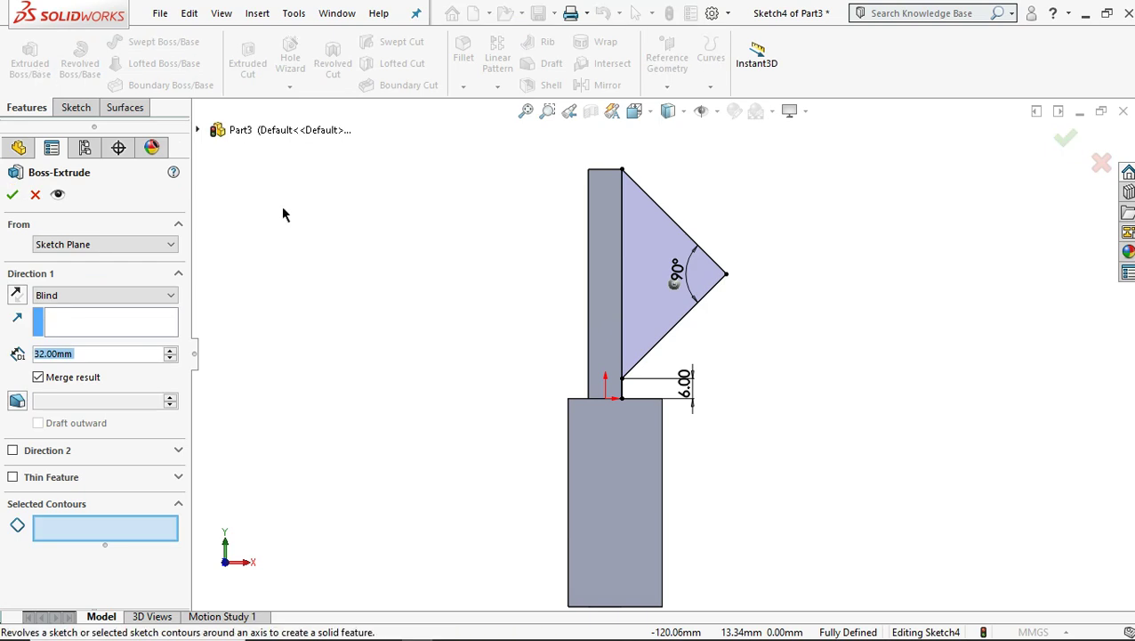
middle_drag(734, 267, 717, 300)
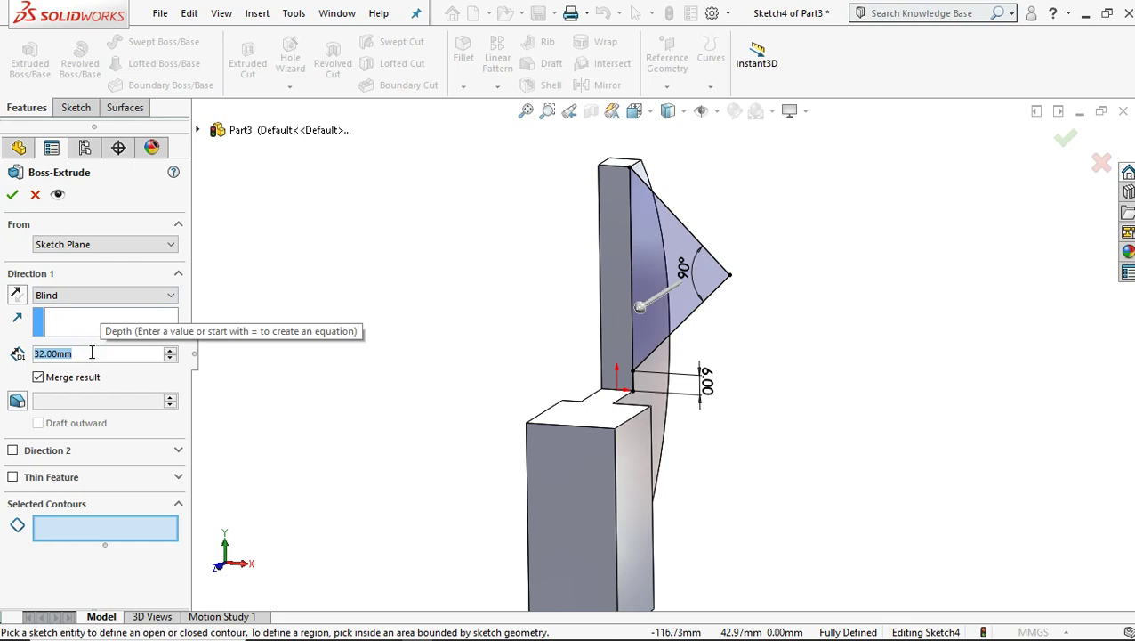
text(10)
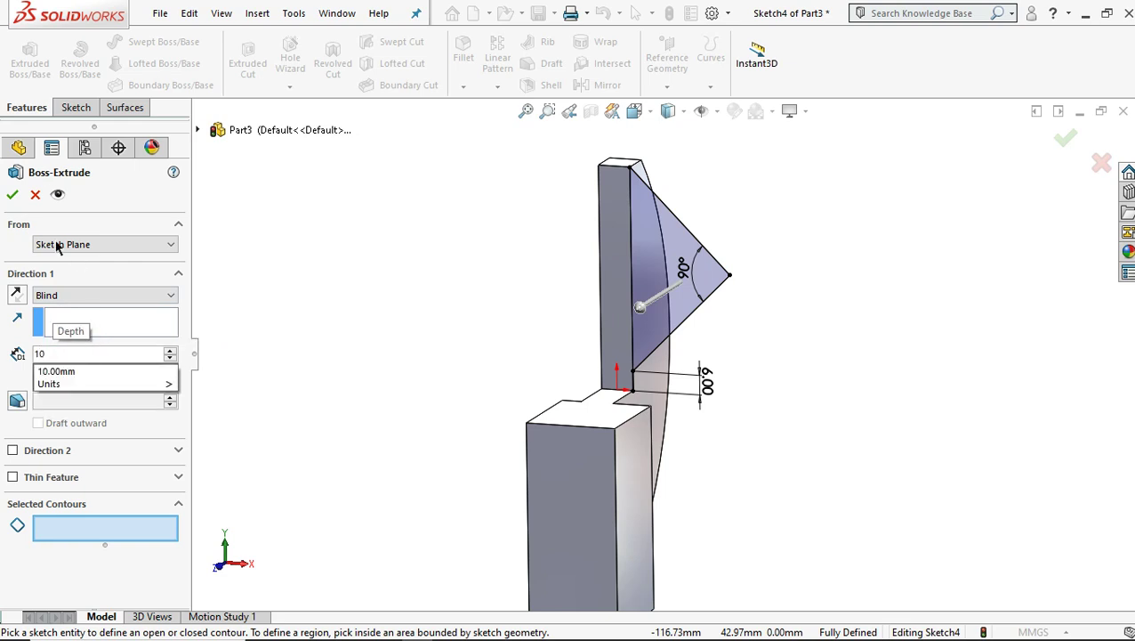
click(12, 195)
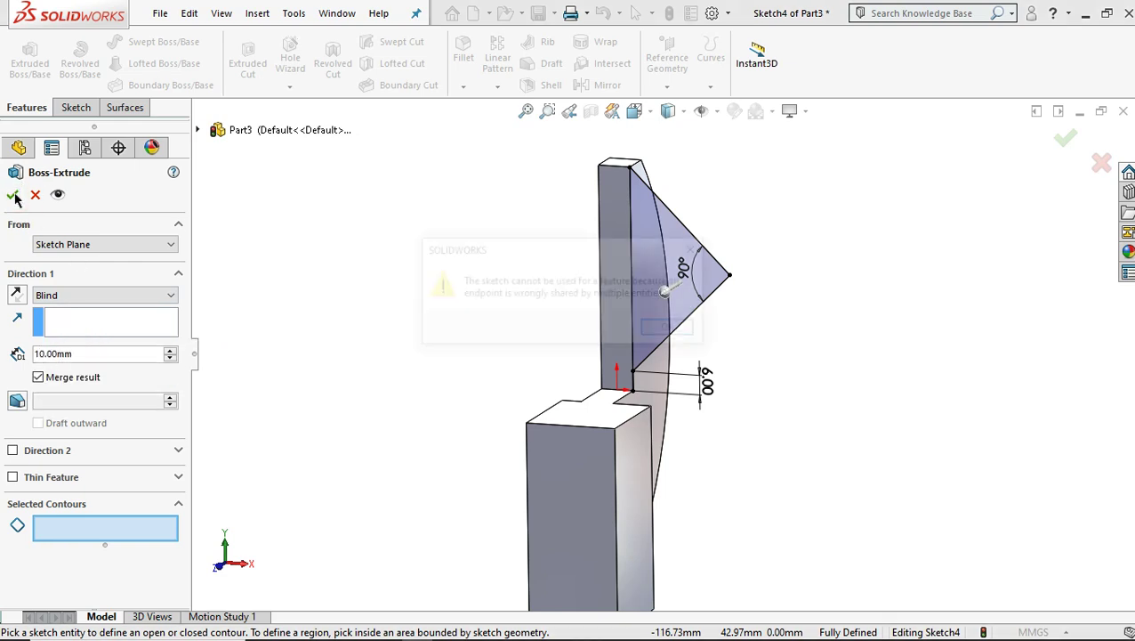
click(673, 331)
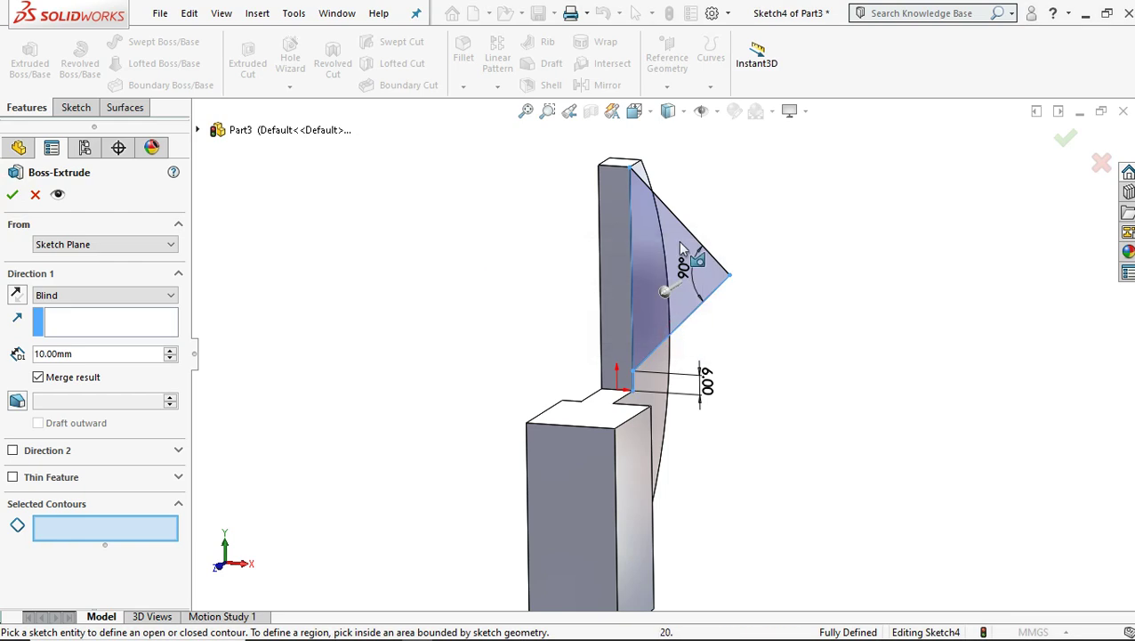
Step: Choose the triangular region as the extrusion contour, reverse the direction into the part and finish the 10 mm extrusion
click(666, 247)
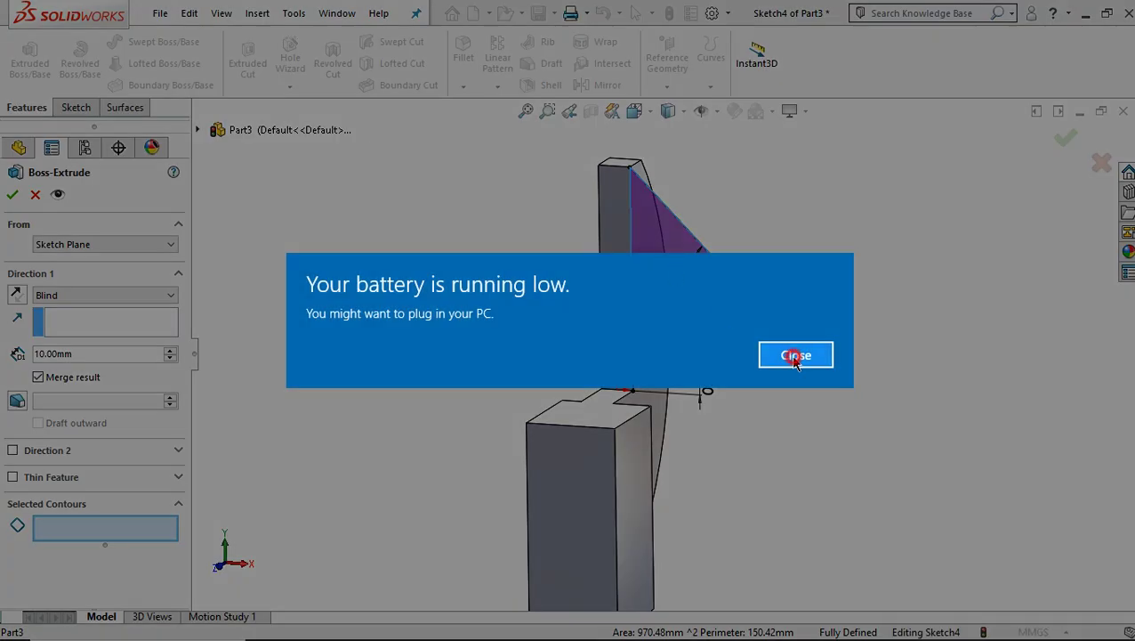
click(787, 354)
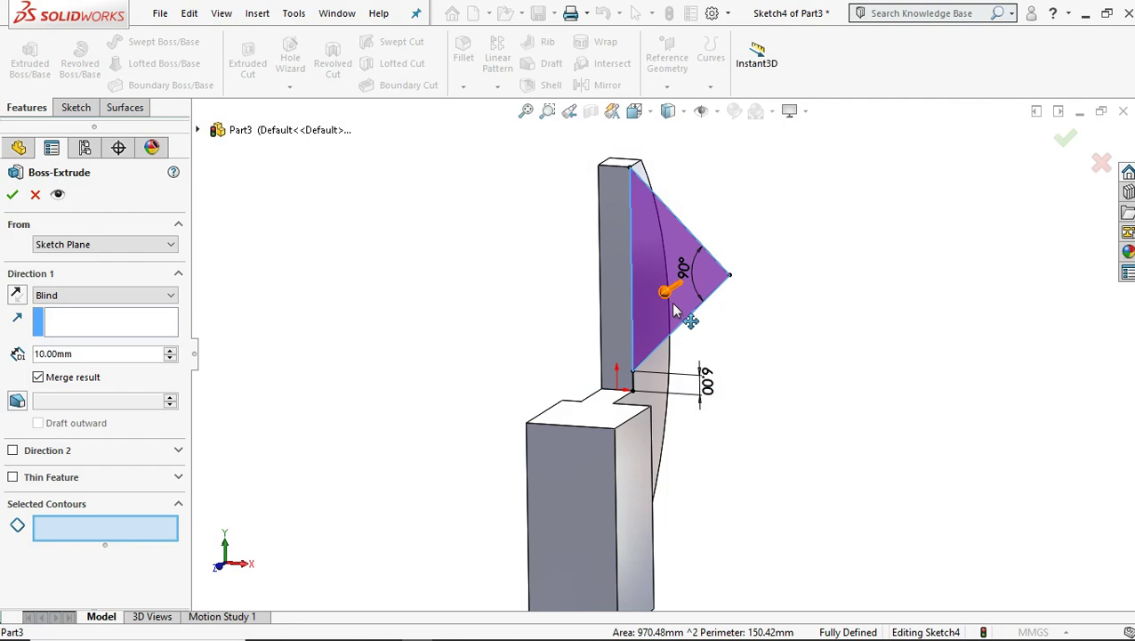
middle_drag(672, 296, 662, 323)
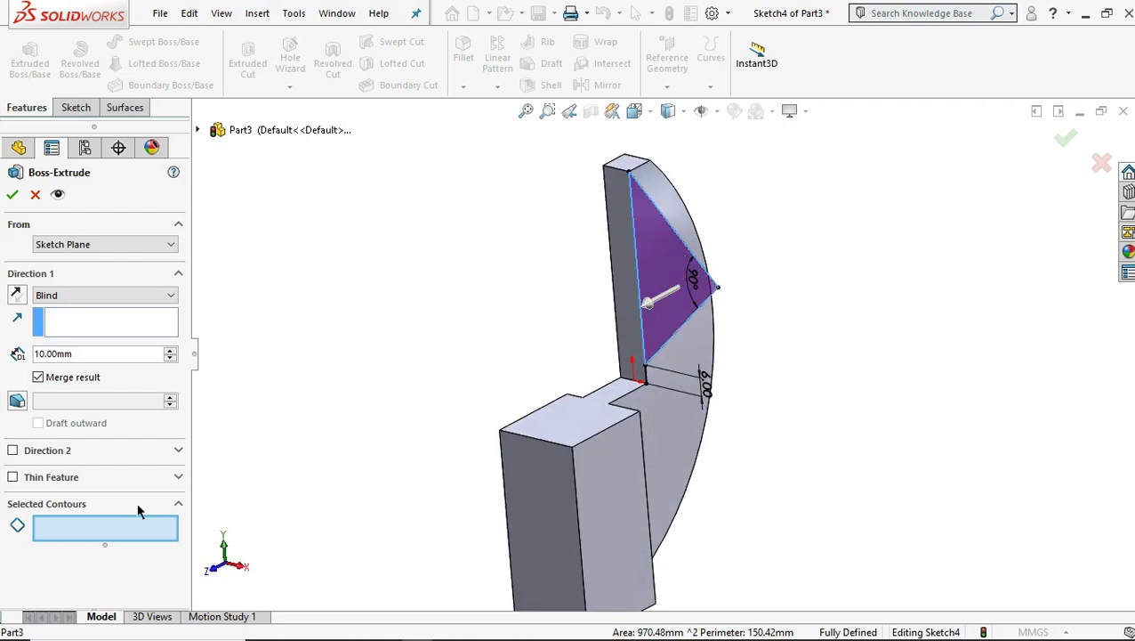
click(123, 530)
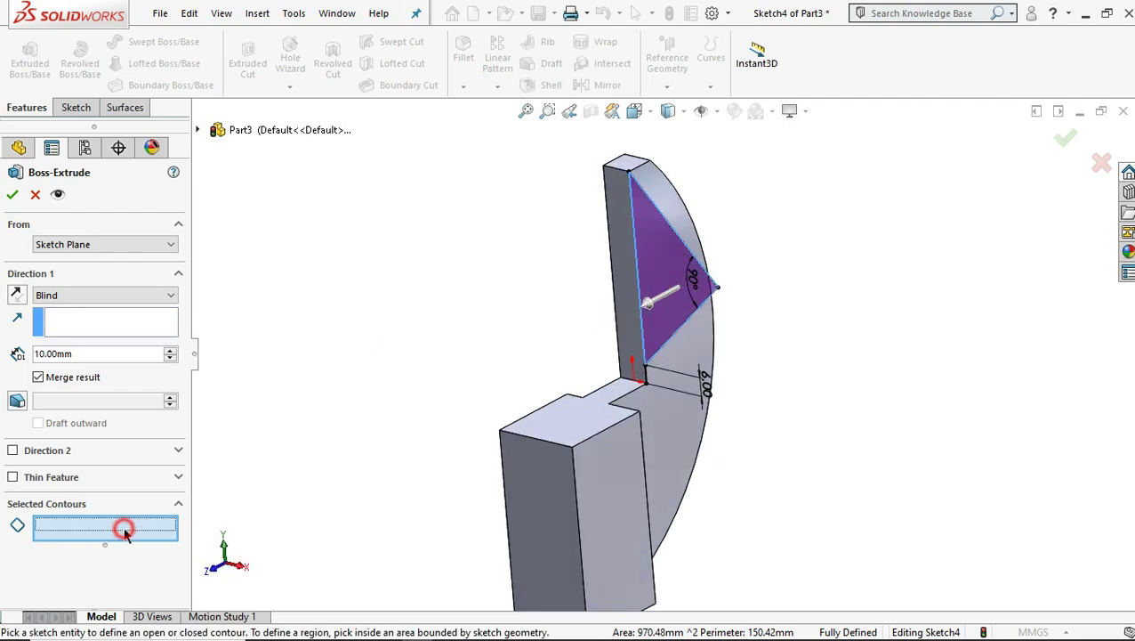
click(675, 283)
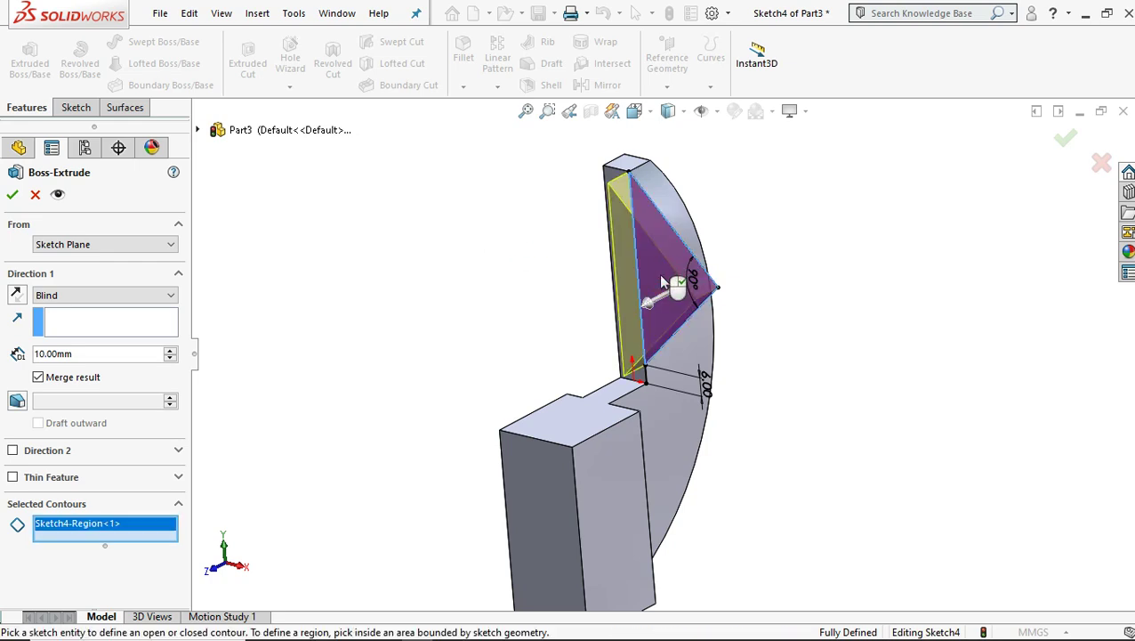
click(17, 296)
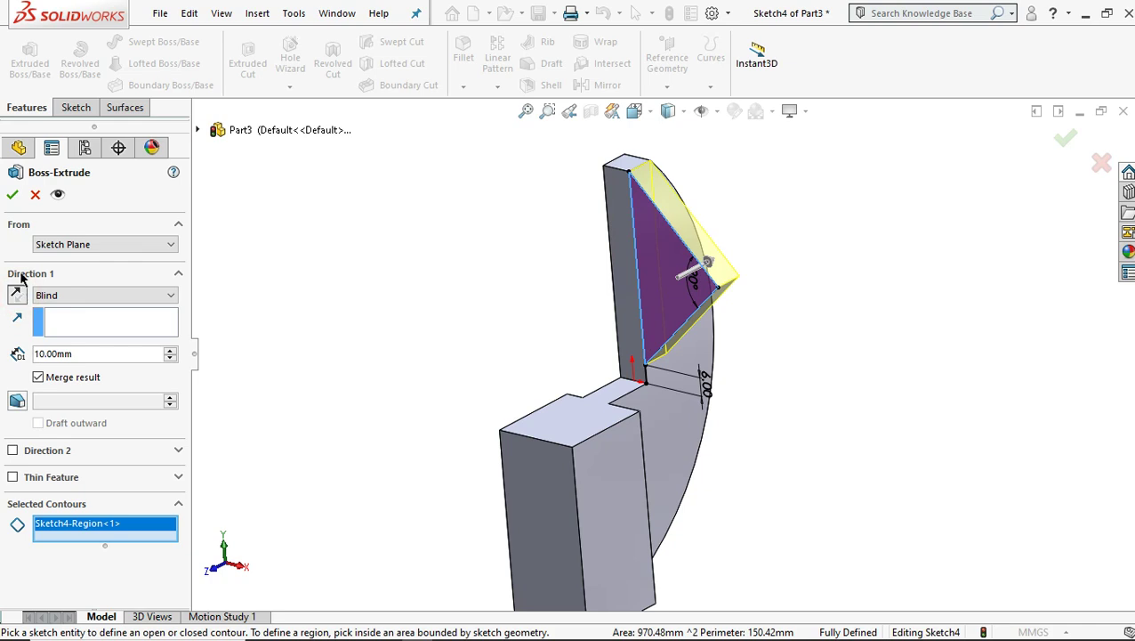
click(14, 196)
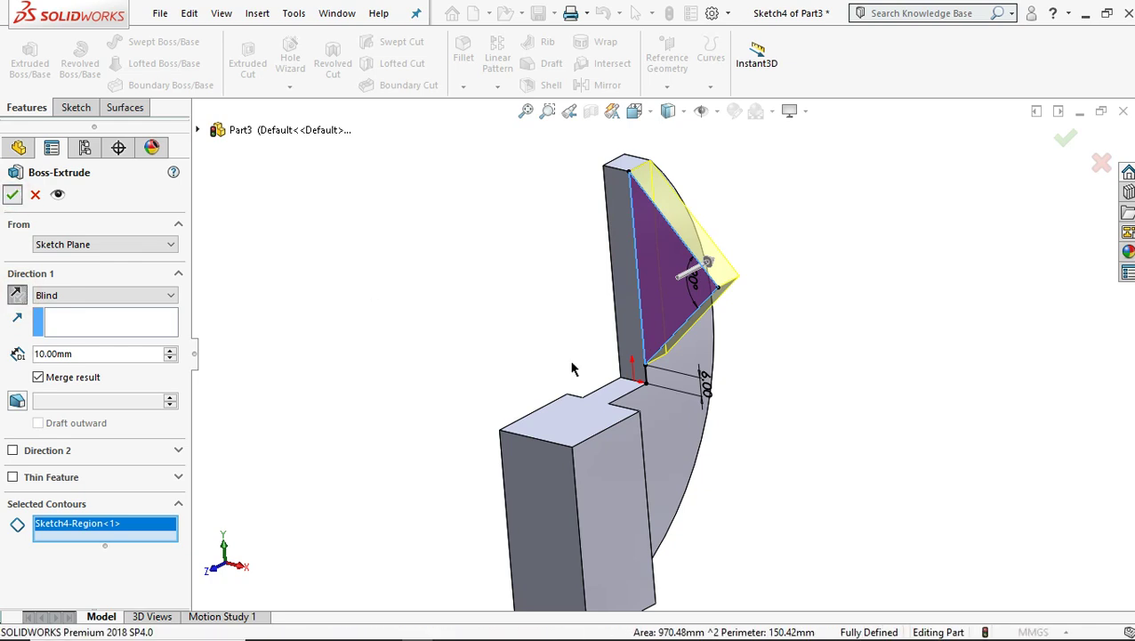
Step: View the rectangular block's side face square-on and start the Hole Wizard on that face
scroll(668, 374, up, 4)
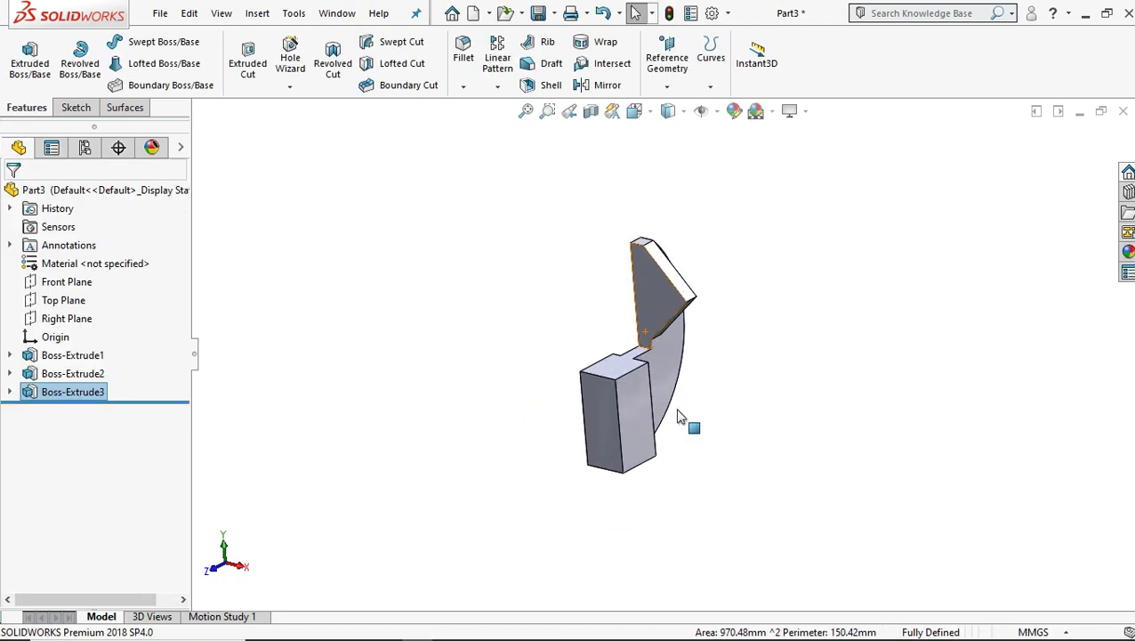
scroll(679, 415, down, 4)
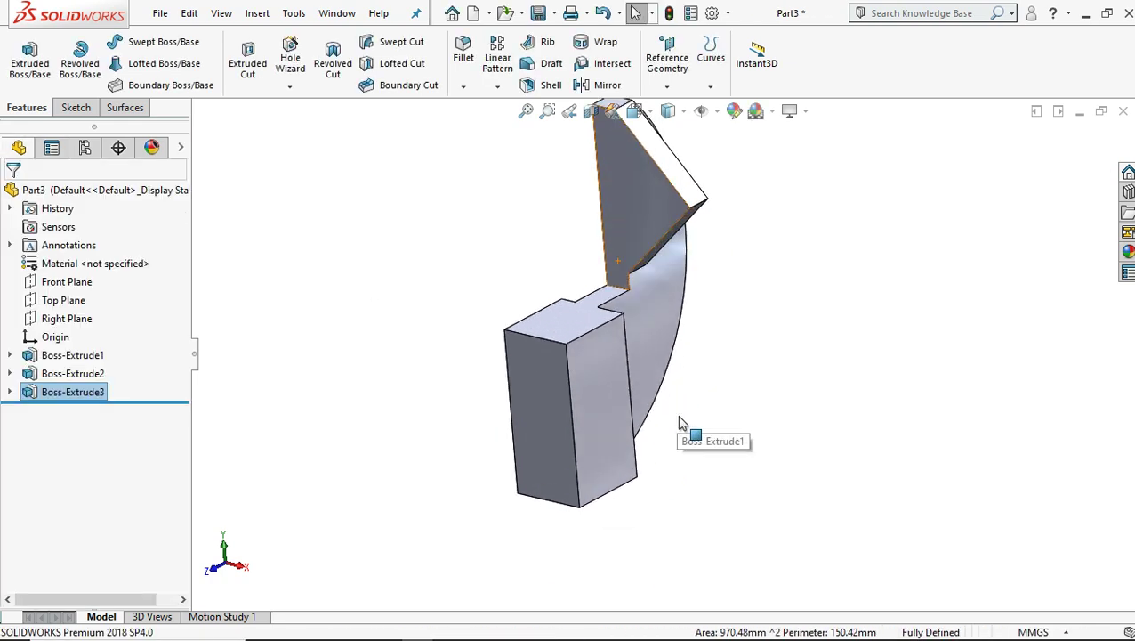
click(602, 411)
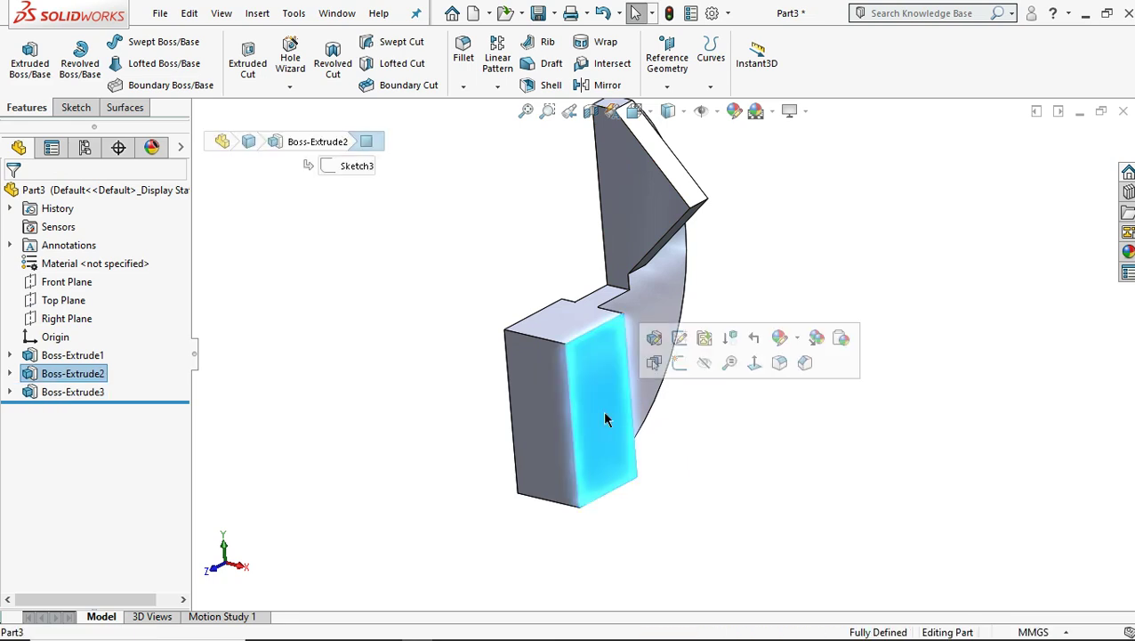
click(756, 361)
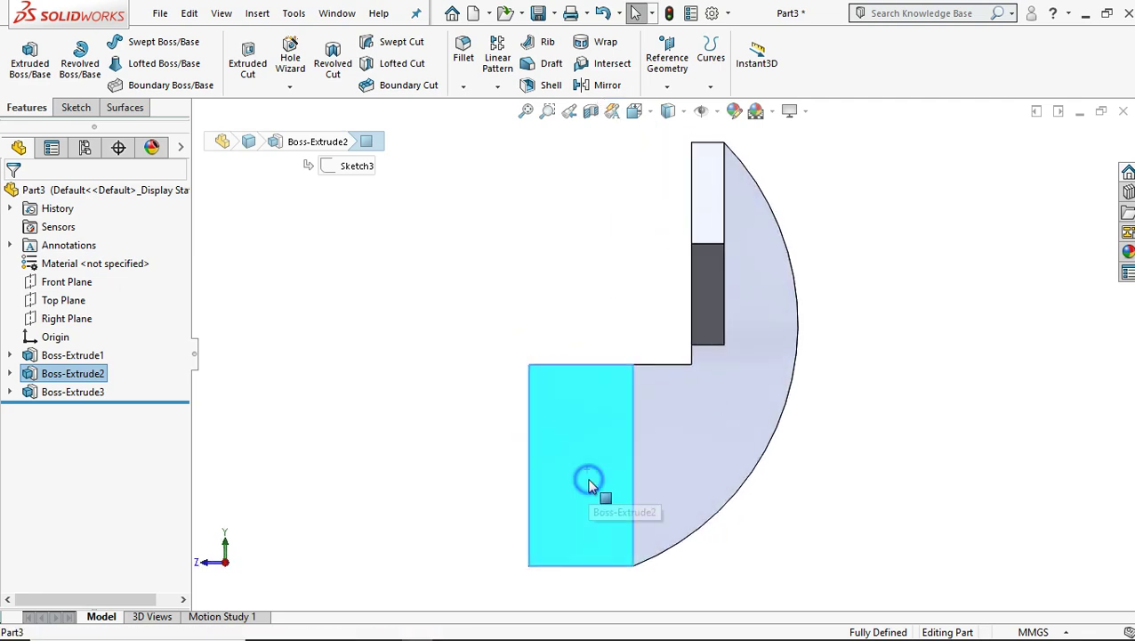
right_click(590, 486)
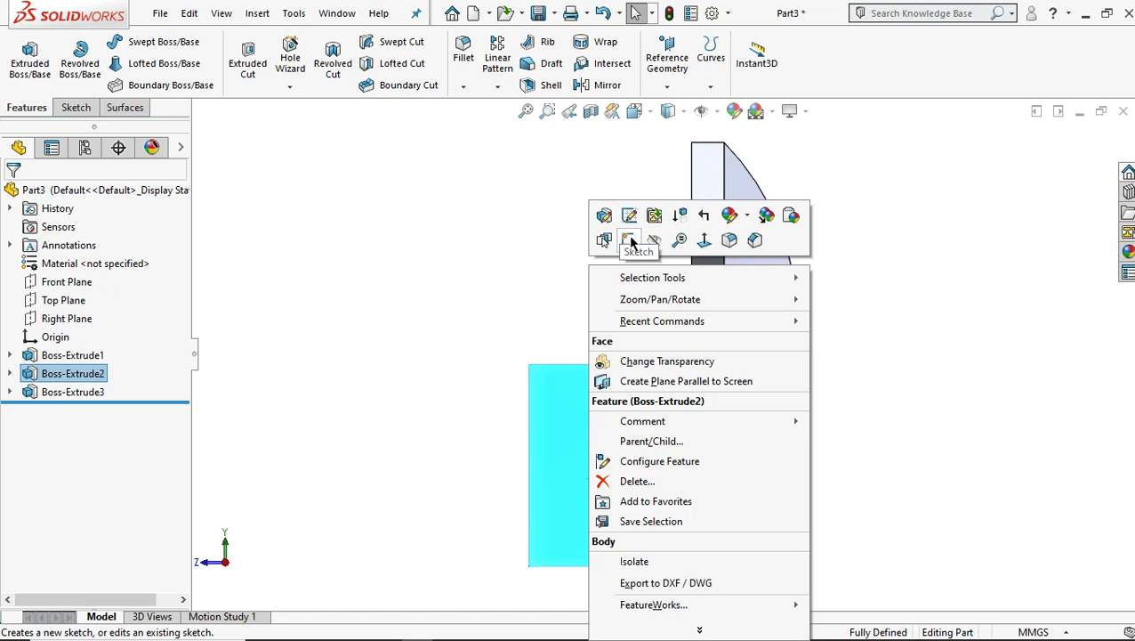
click(288, 87)
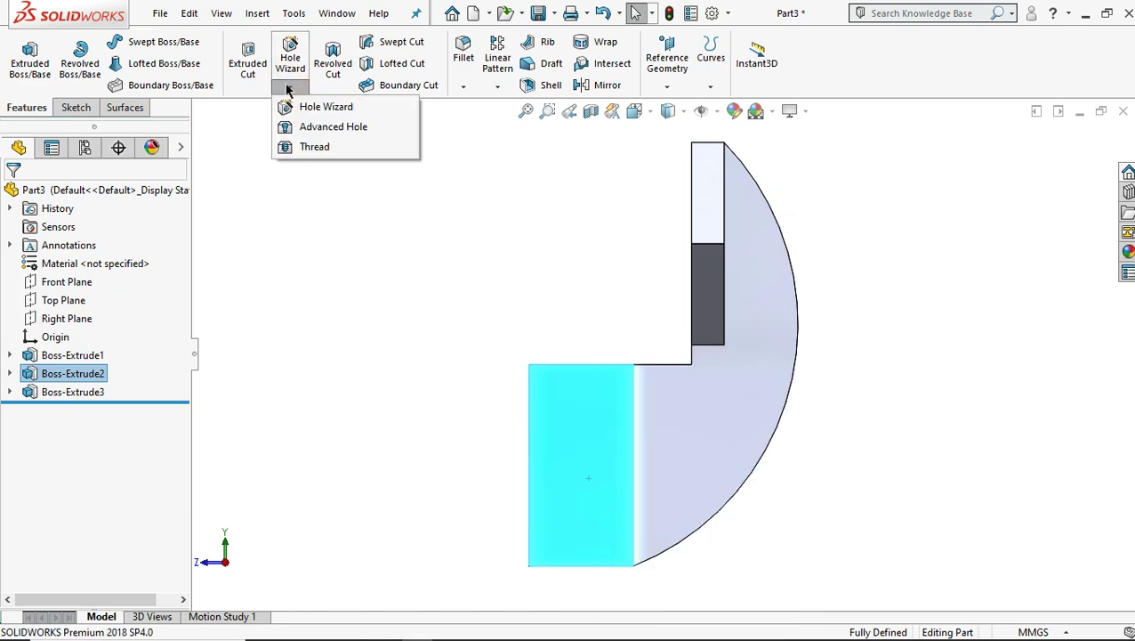
click(332, 107)
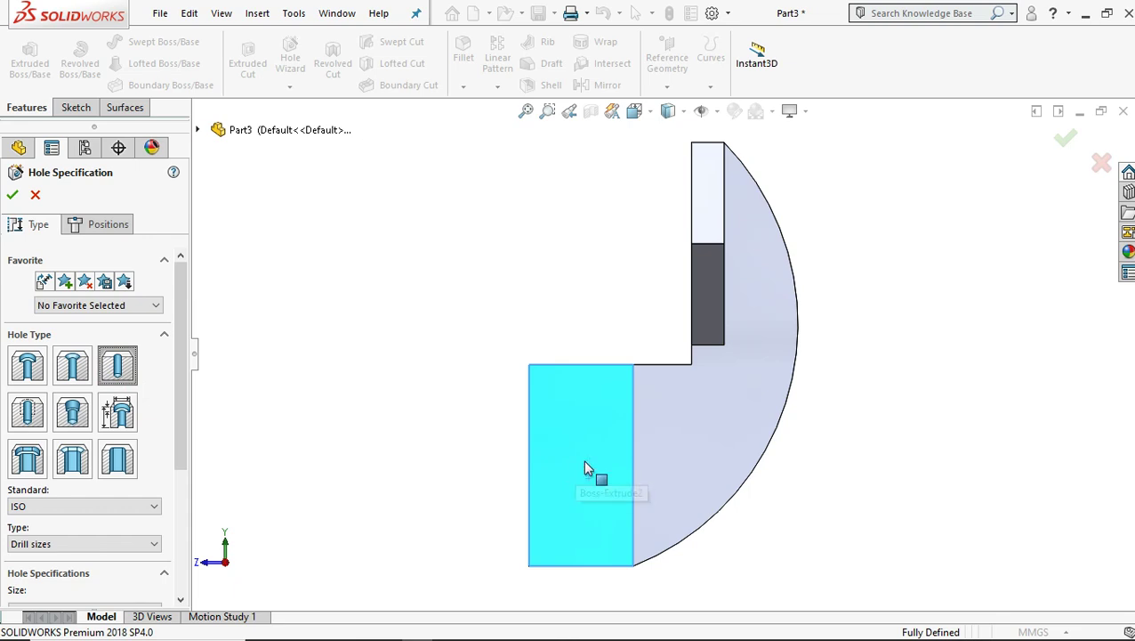
Step: Set the hole size to Ø12.0, keeping the ISO standard and the drill sizes type
click(586, 470)
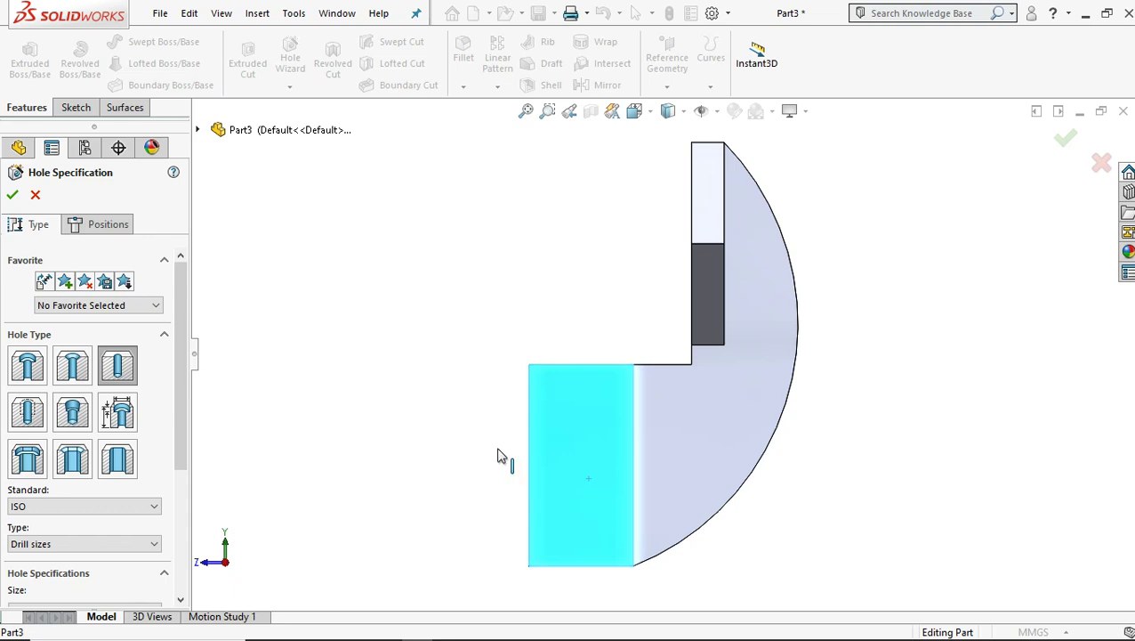
drag(182, 356, 198, 398)
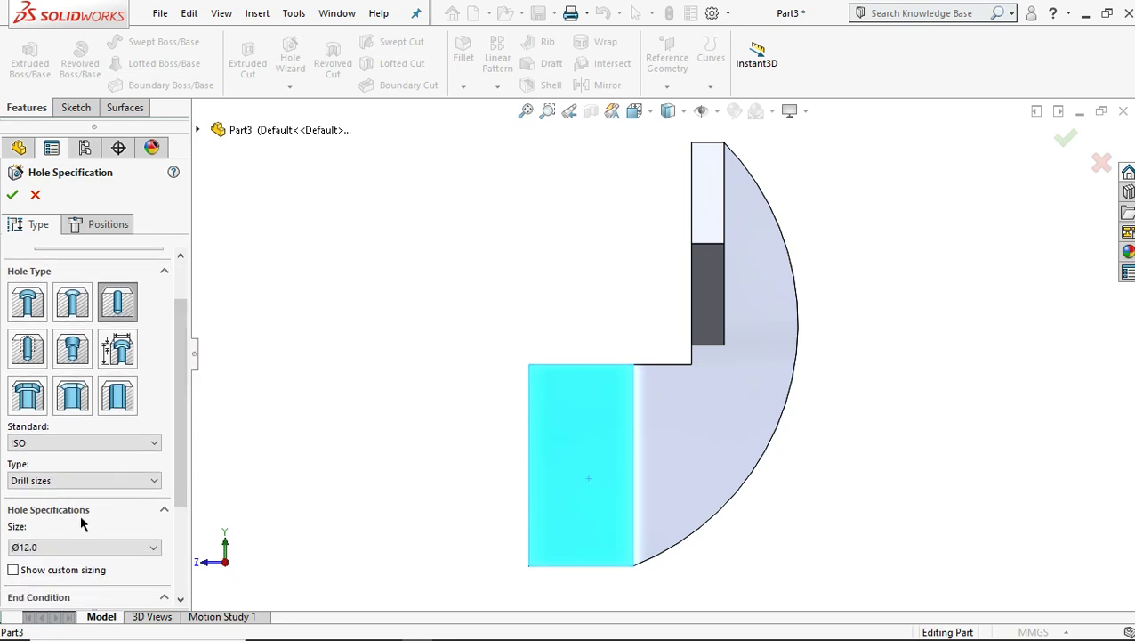
click(64, 548)
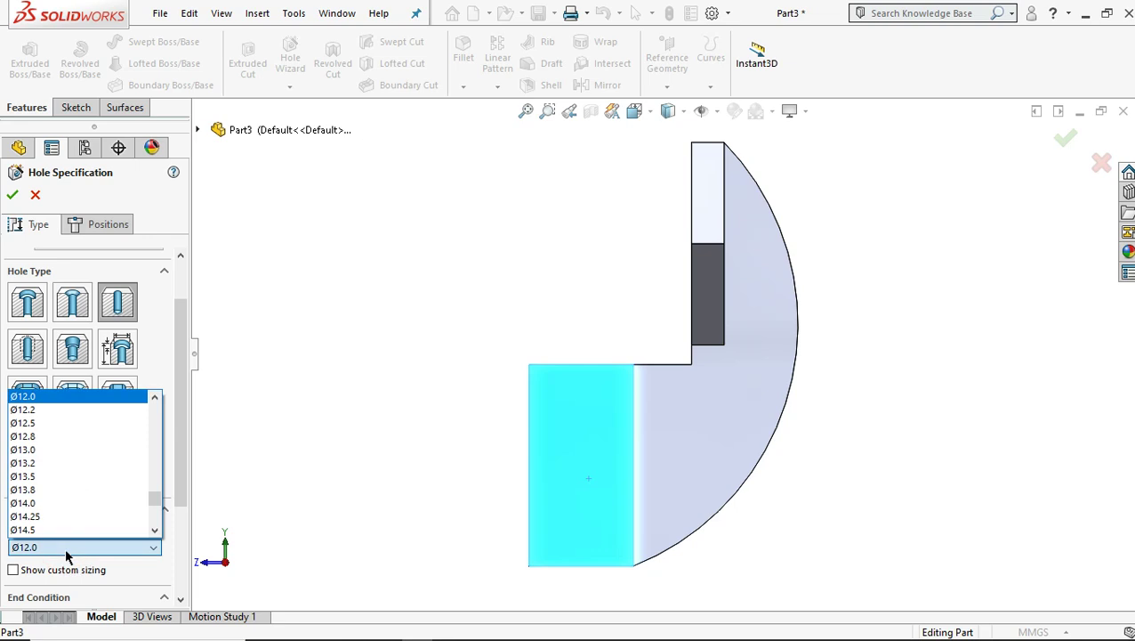
click(51, 397)
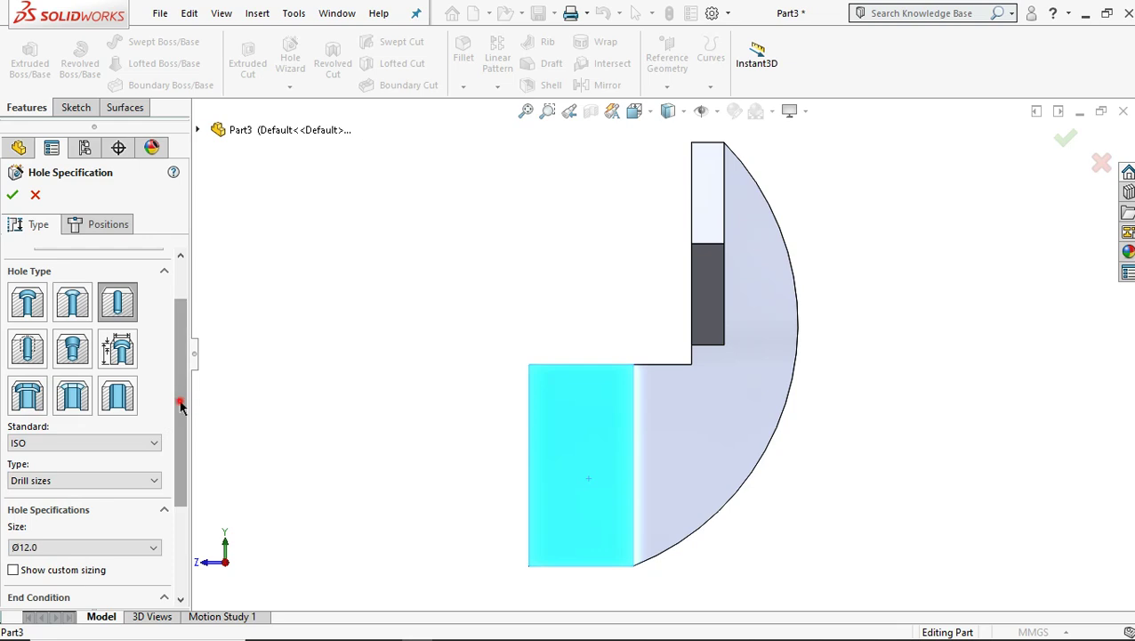
scroll(189, 433, down, 2)
scroll(190, 372, up, 3)
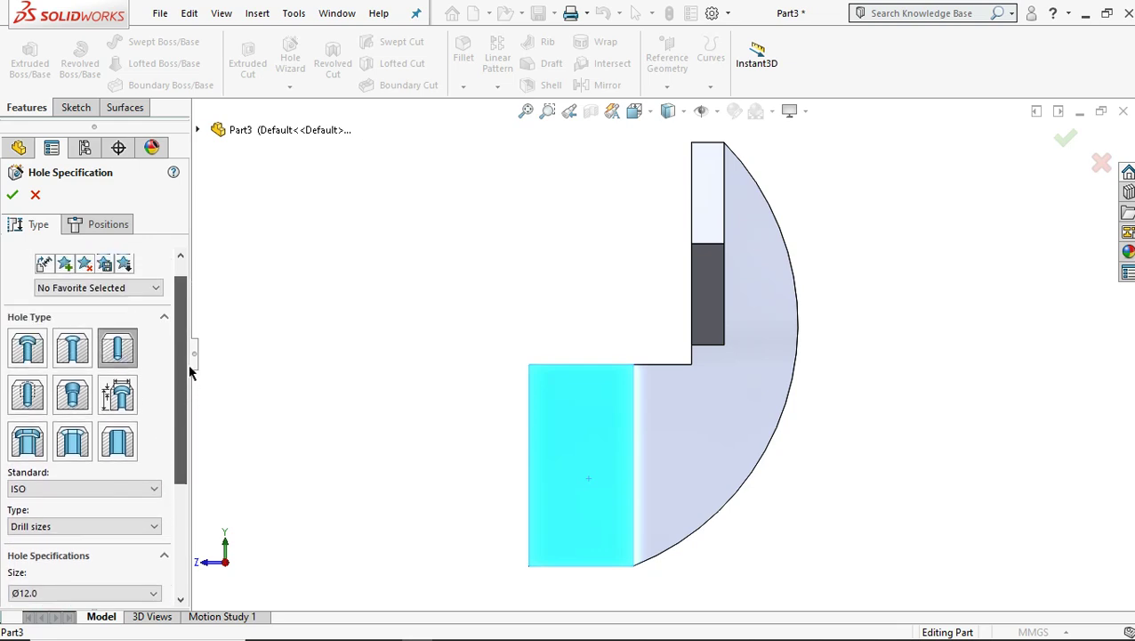
Step: Place the hole's centre point on the block's side face and dimension it 16 mm from the face's front vertical edge
click(108, 224)
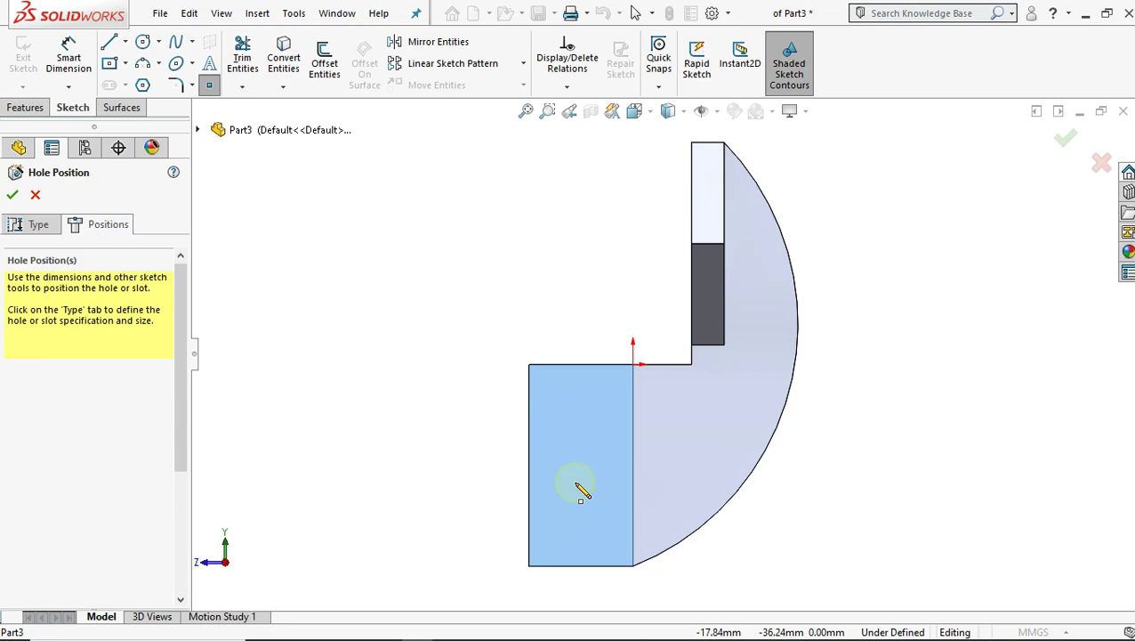
click(581, 472)
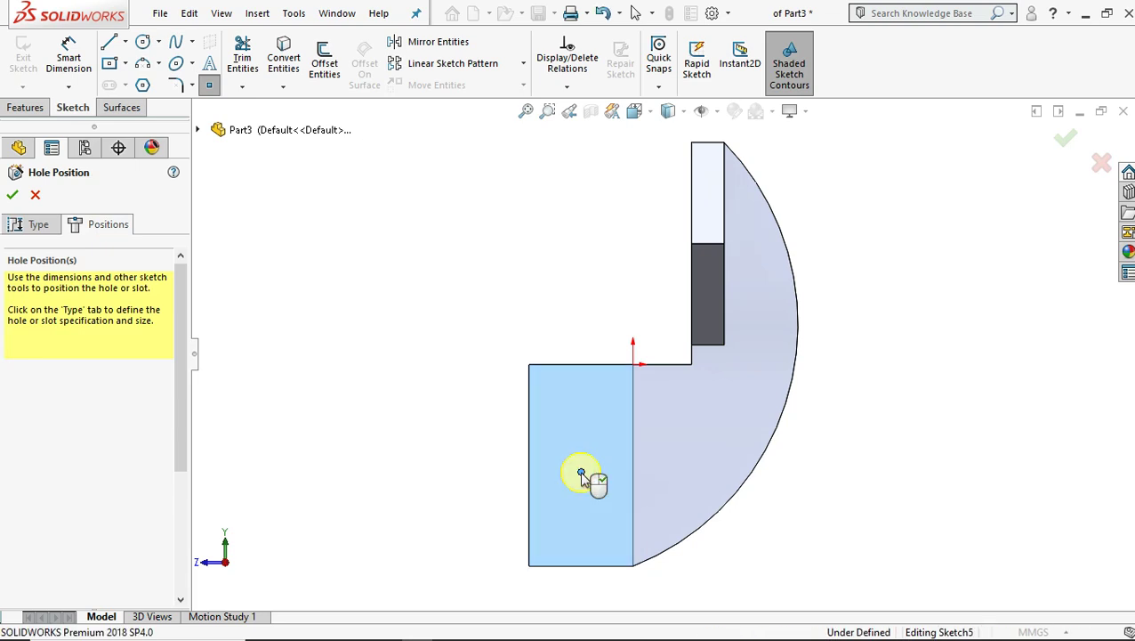
click(71, 62)
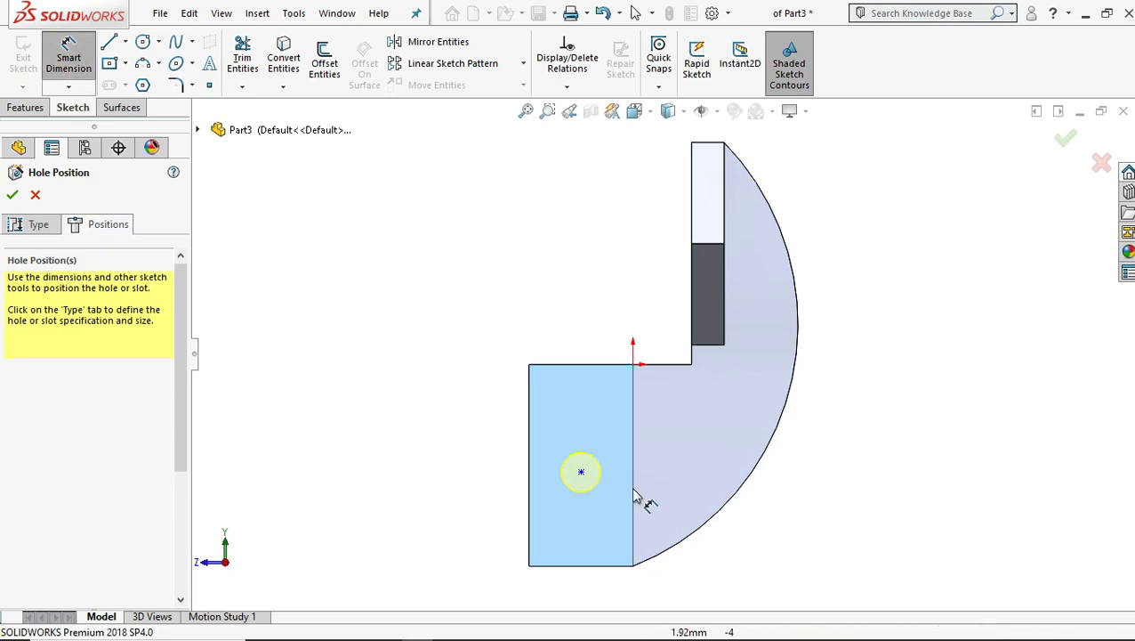
click(582, 472)
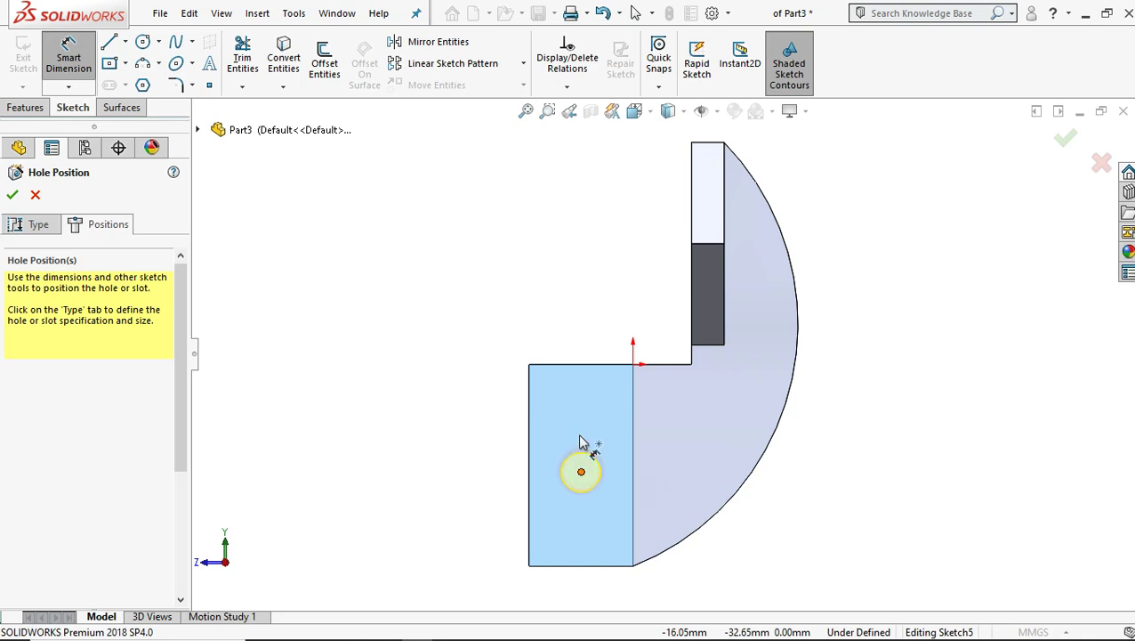
click(529, 406)
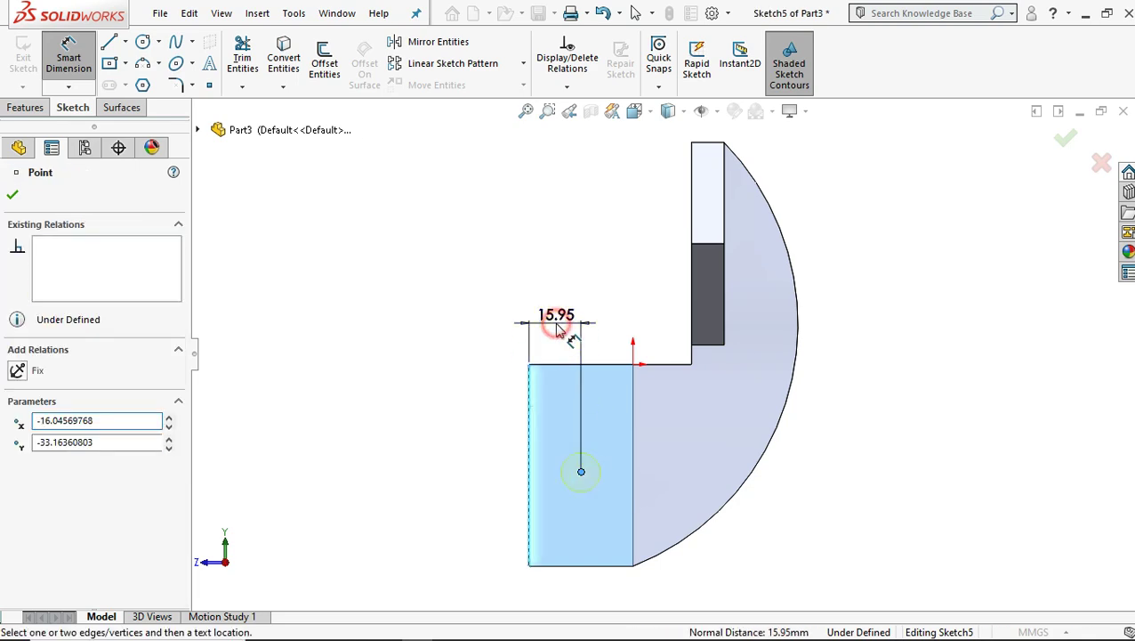
click(559, 331)
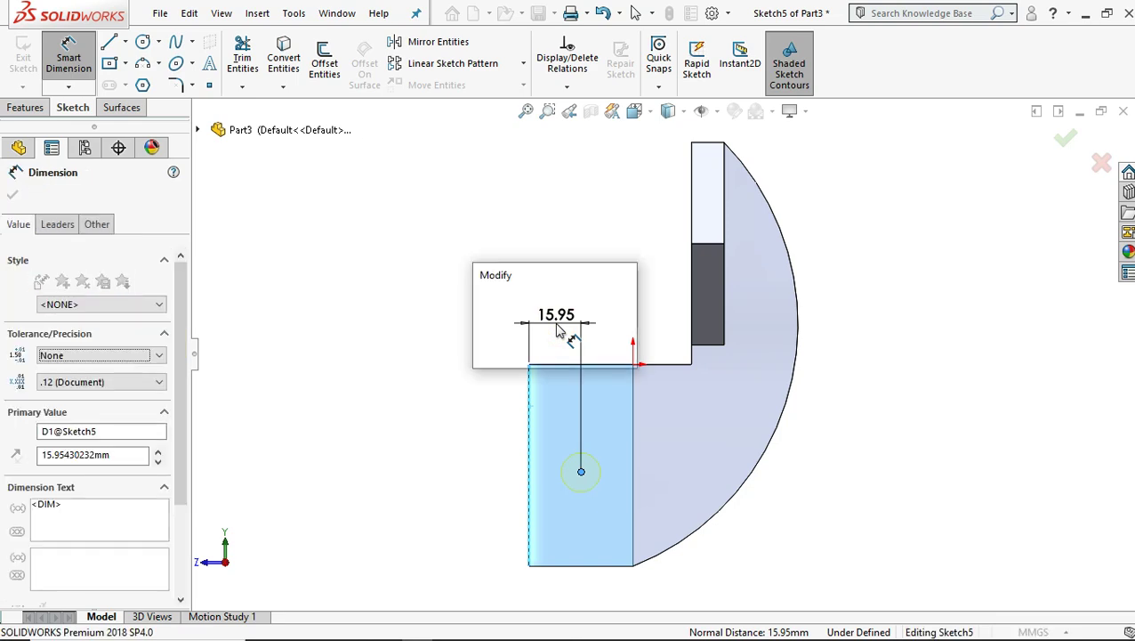
text(16)
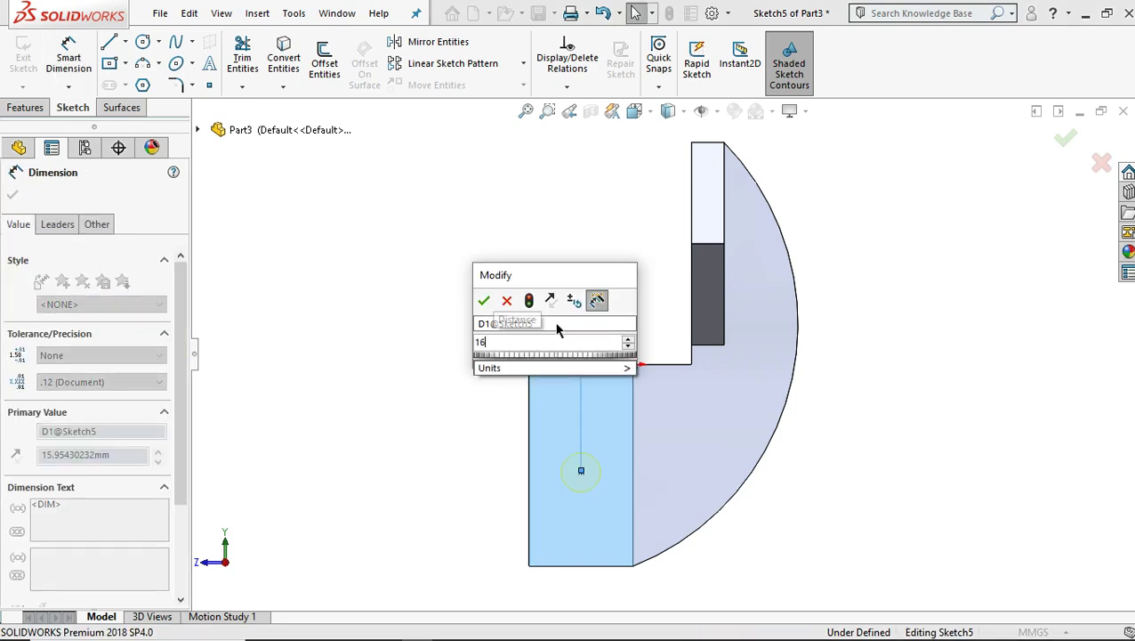
click(484, 301)
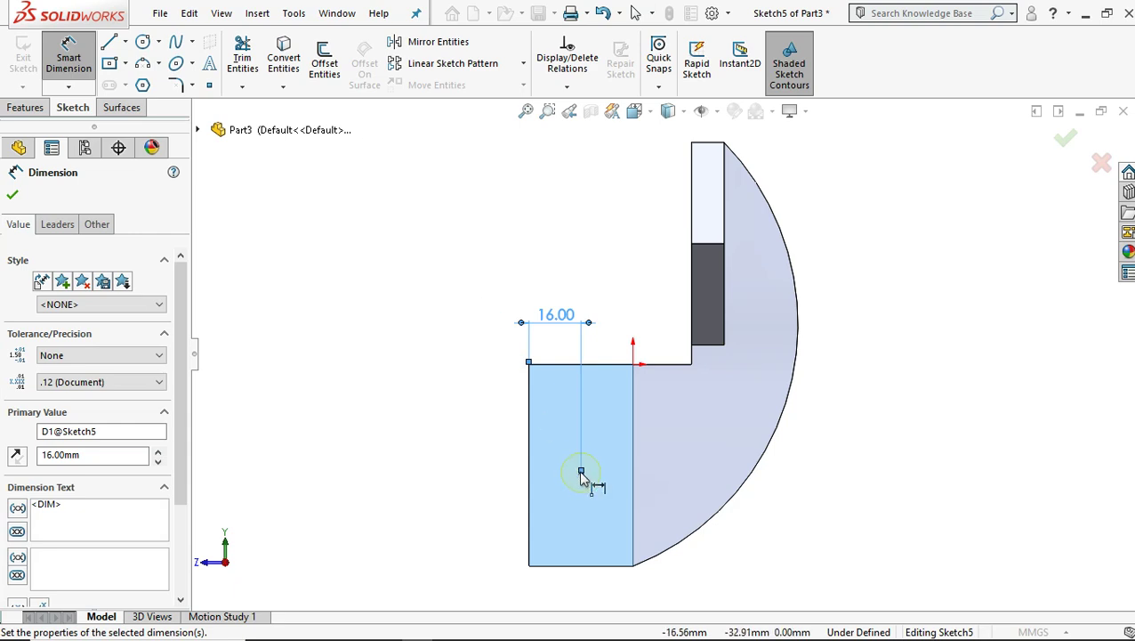
Step: Dimension the hole's centre point 32 mm above the bottom edge of the block's side face and finish dimensioning
click(581, 565)
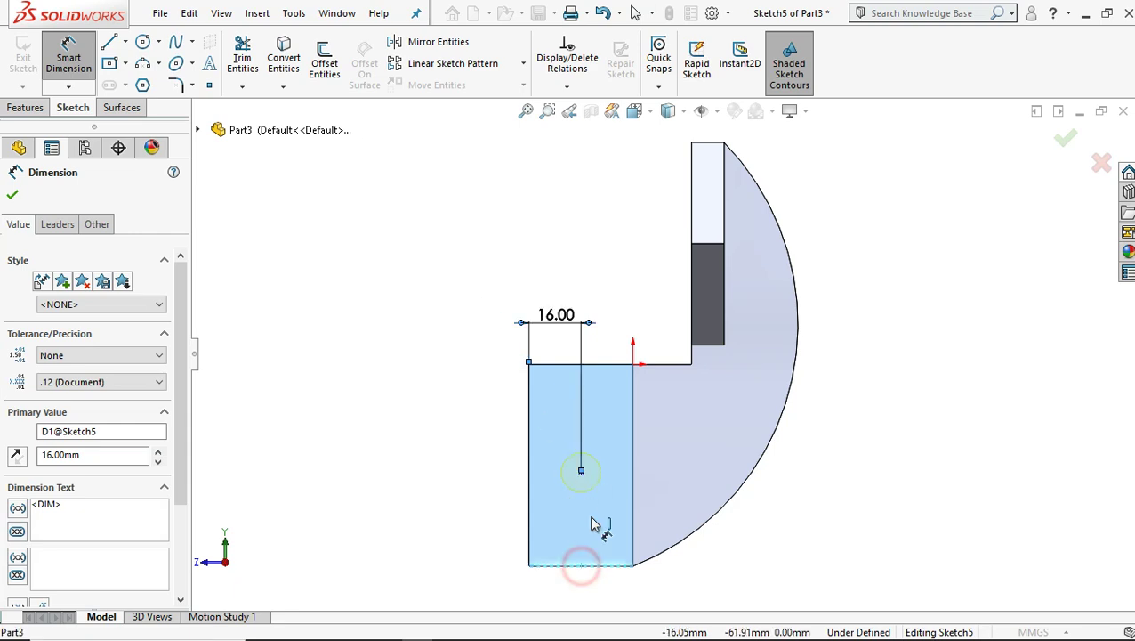
click(585, 480)
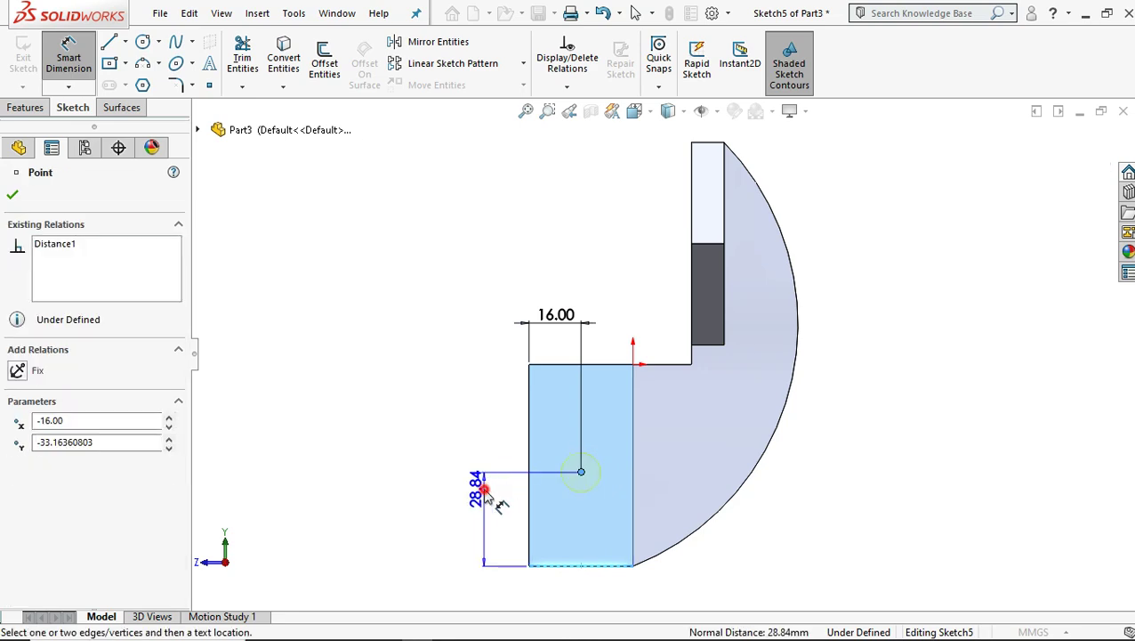
click(464, 479)
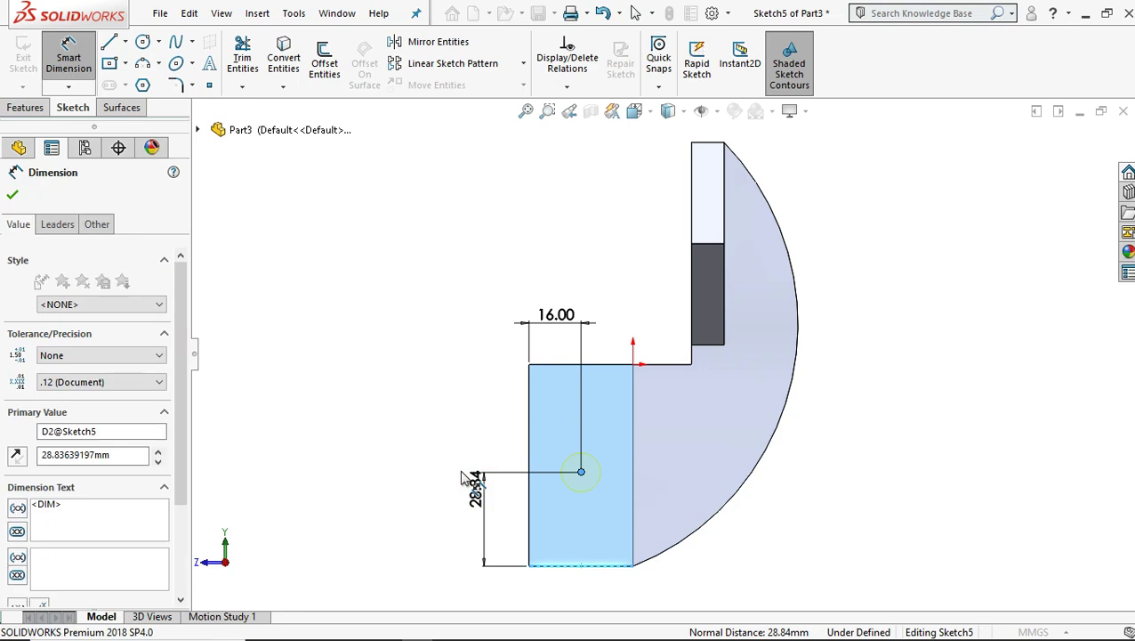
text(32)
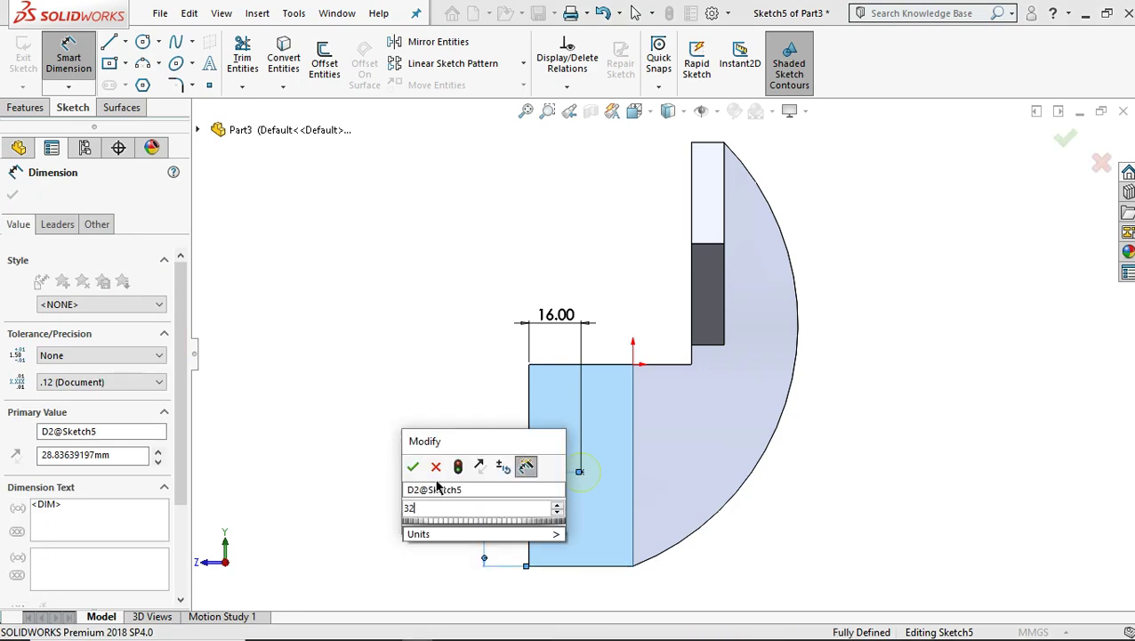
click(413, 467)
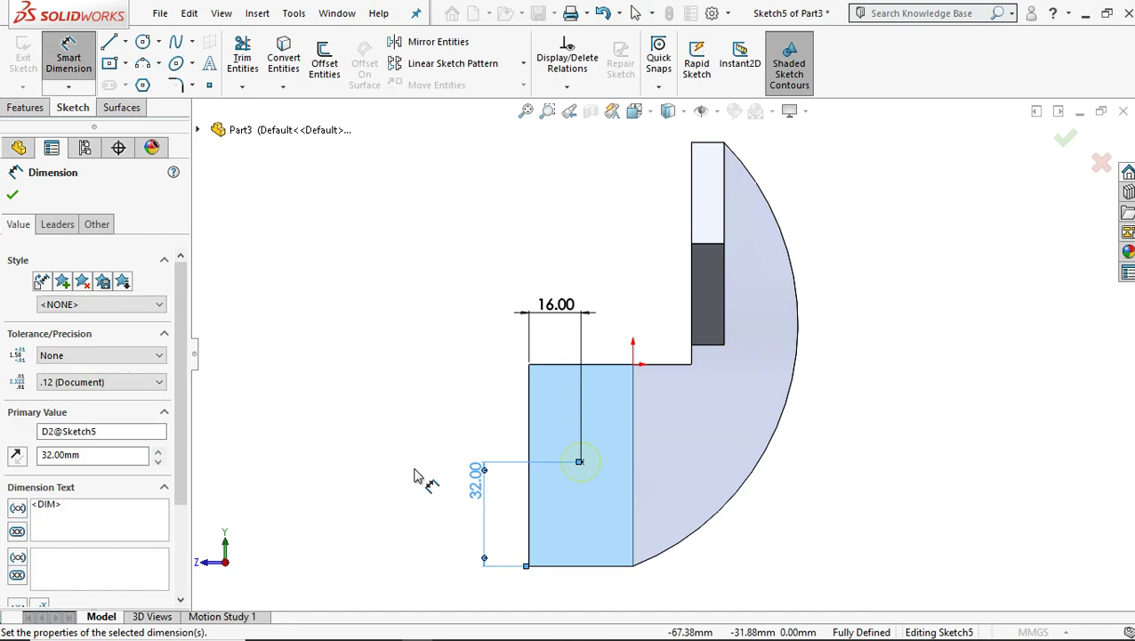
drag(182, 402, 200, 458)
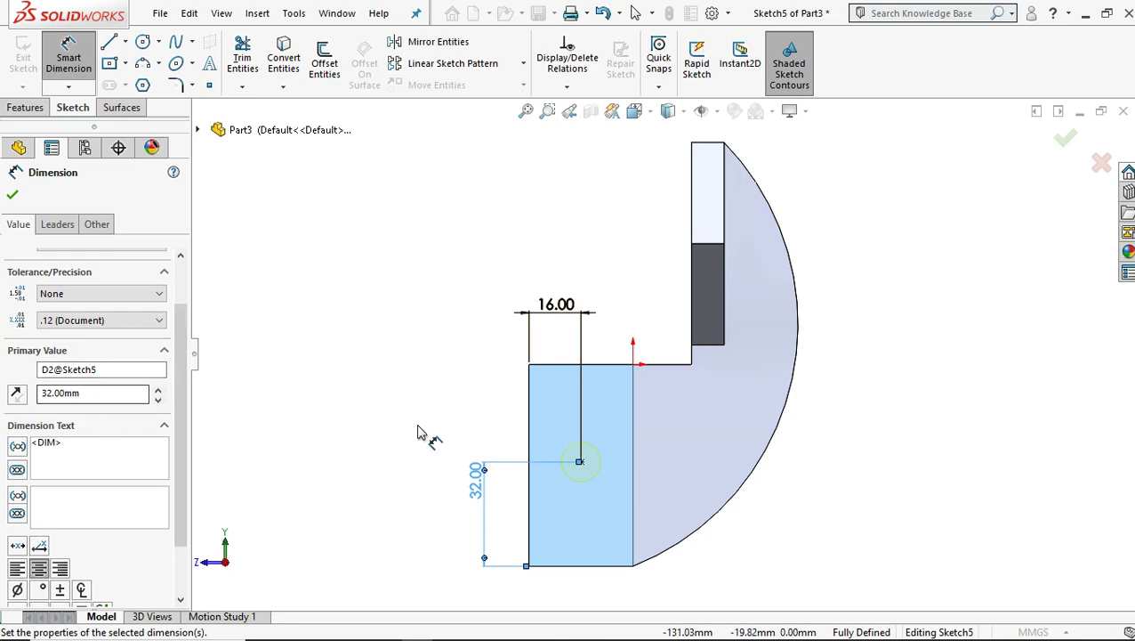
middle_drag(562, 445, 648, 451)
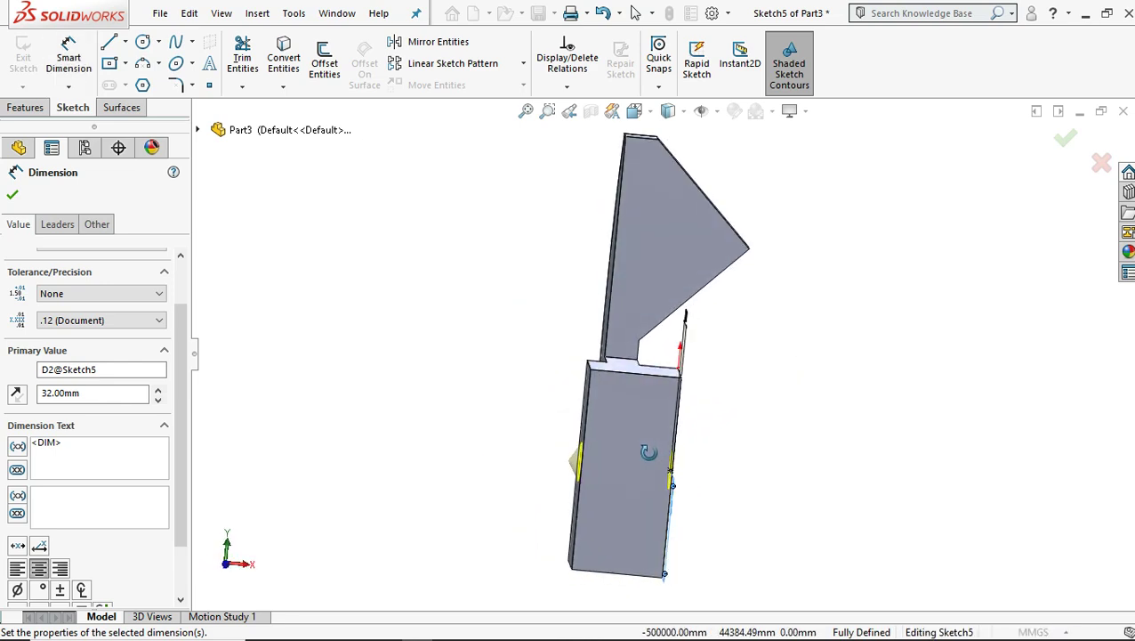
scroll(727, 495, down, 3)
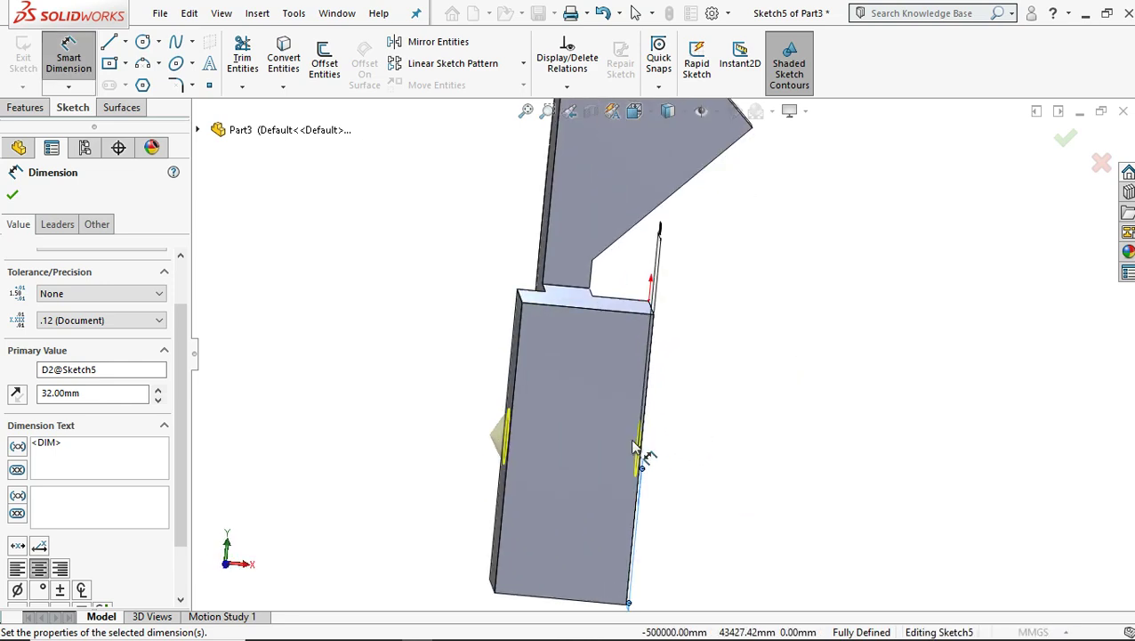
click(12, 195)
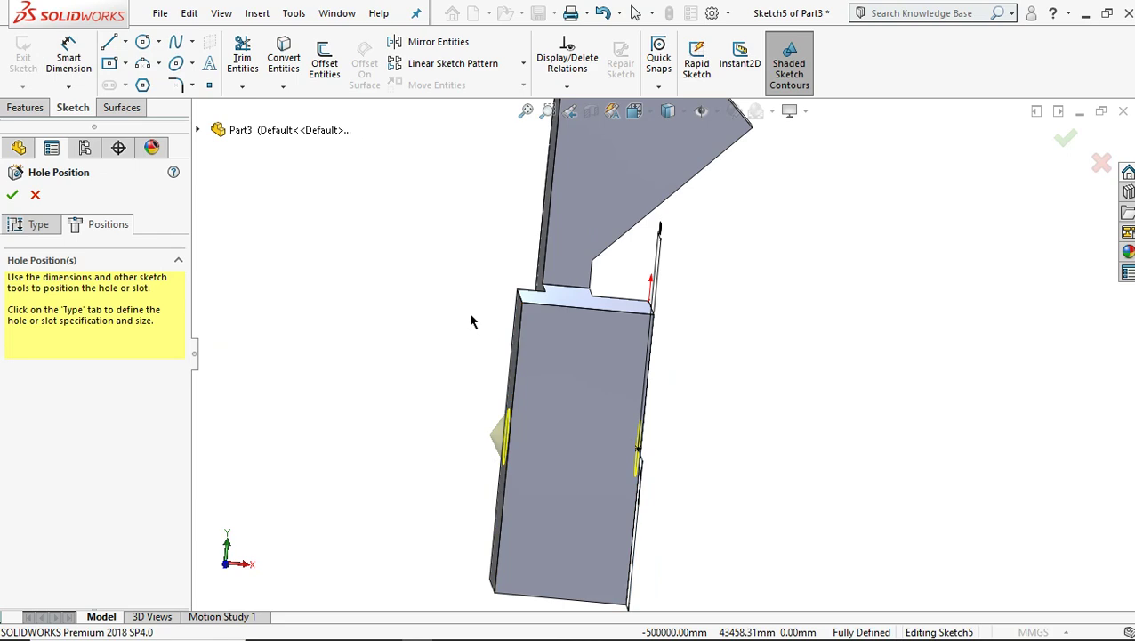
Step: Try to complete the hole with its end condition left at Up To Surface
click(13, 194)
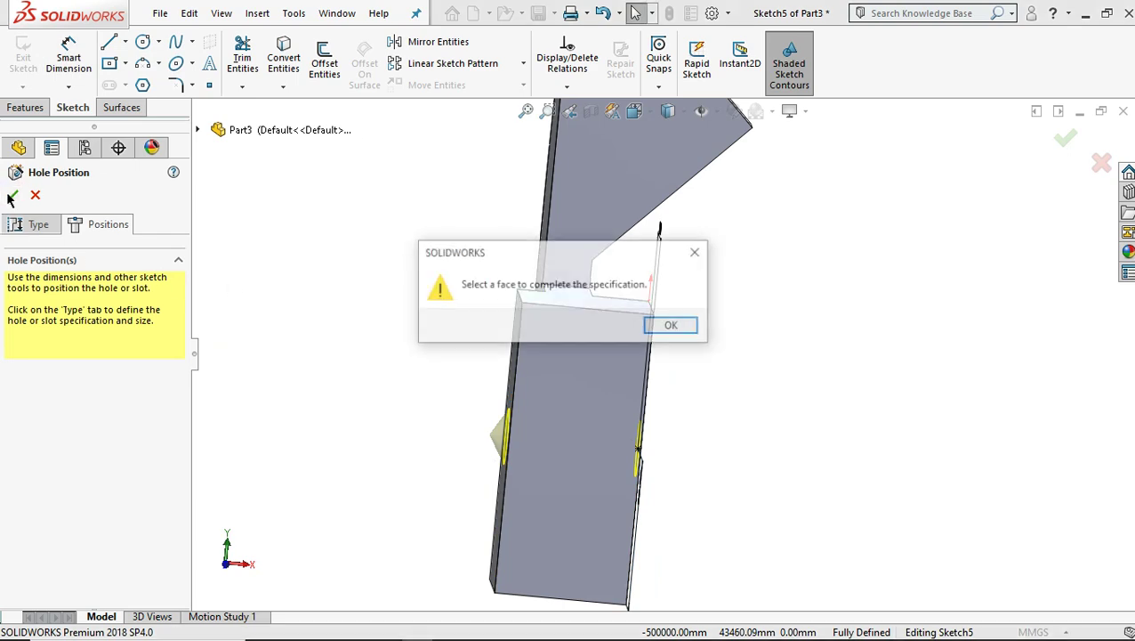
click(673, 326)
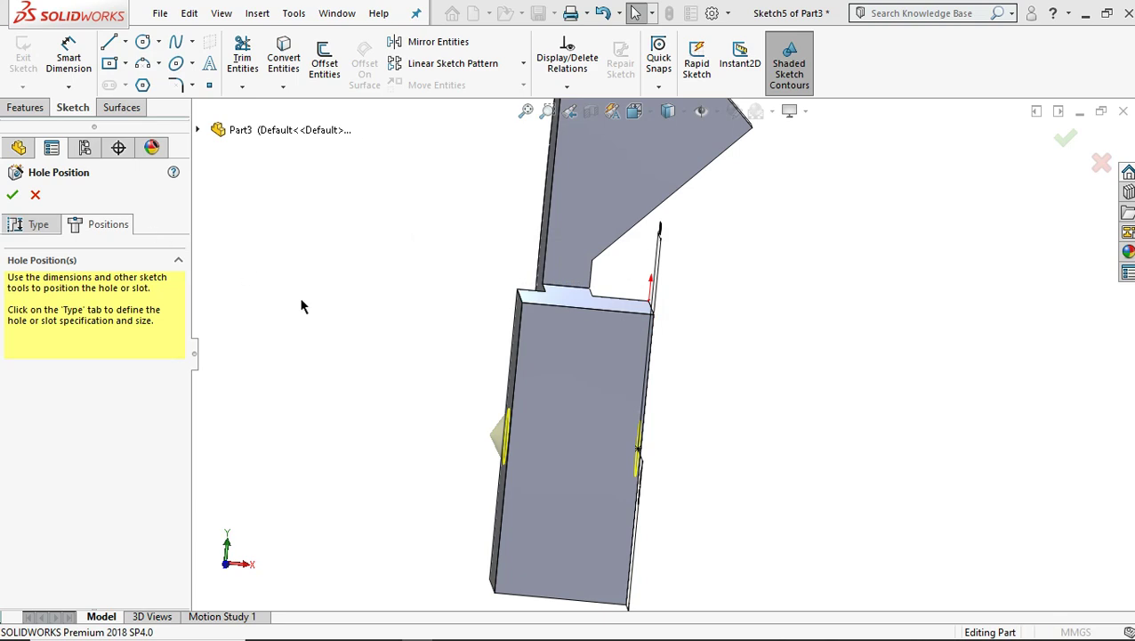
click(592, 455)
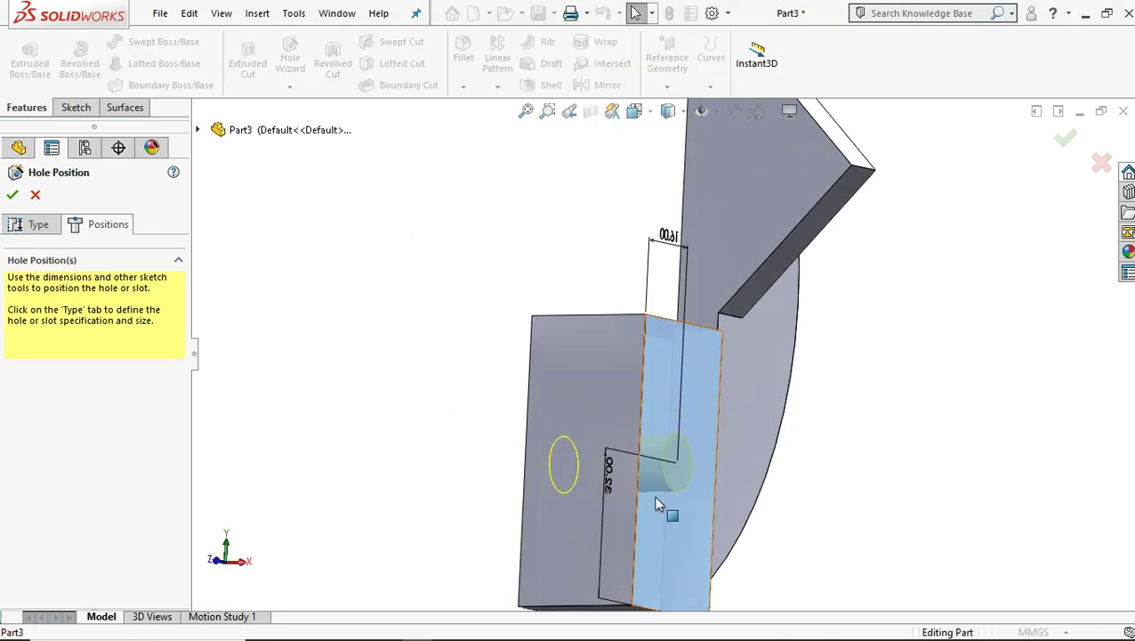
middle_drag(652, 505, 723, 502)
key(Escape)
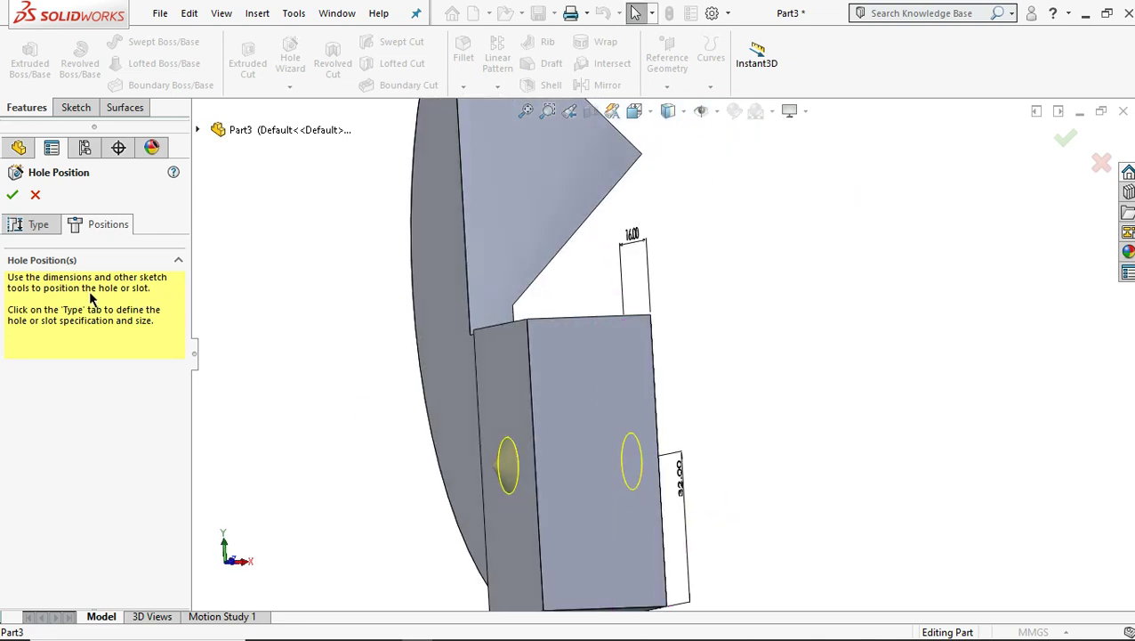
Step: Change the hole's end condition to Blind, keeping the 28 mm depth, and finish the Ø12 hole
click(33, 226)
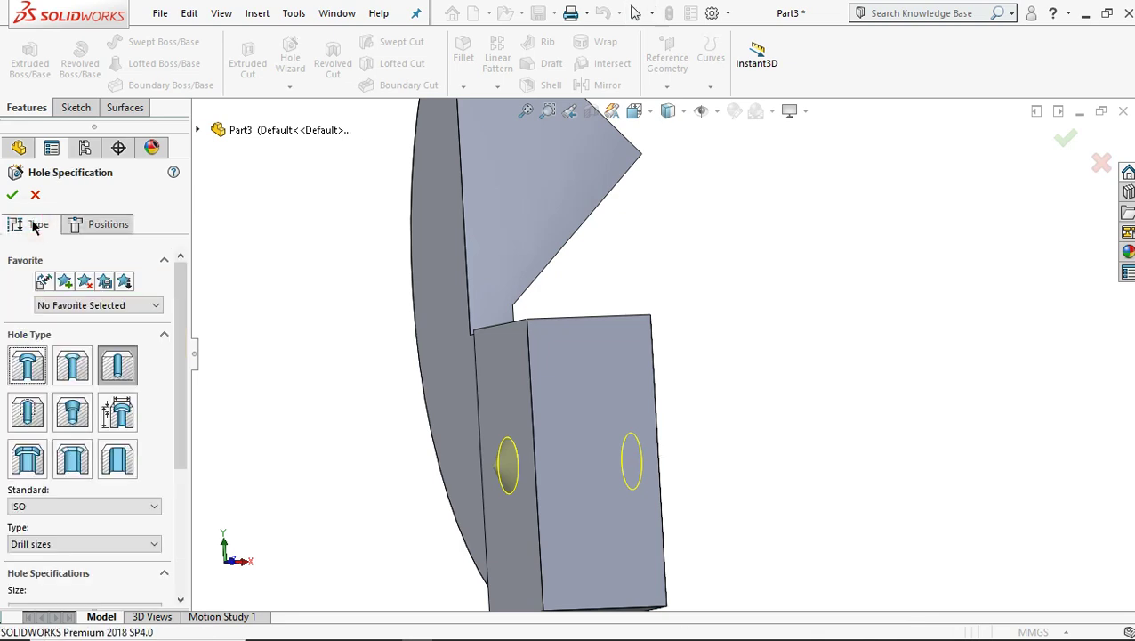
drag(179, 370, 194, 503)
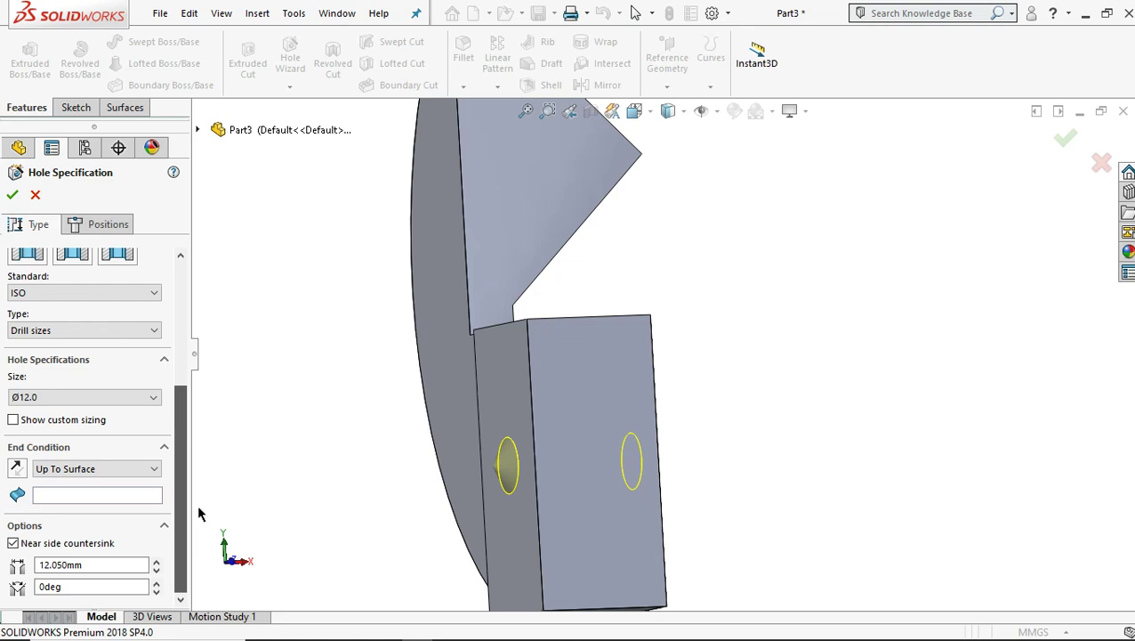
click(119, 469)
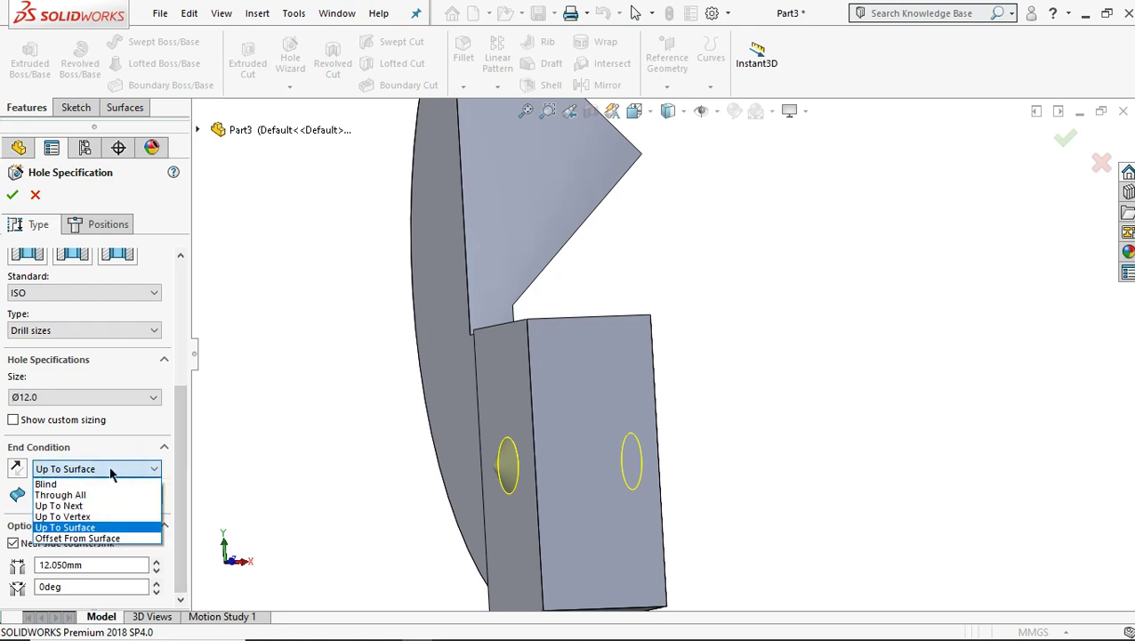
click(85, 483)
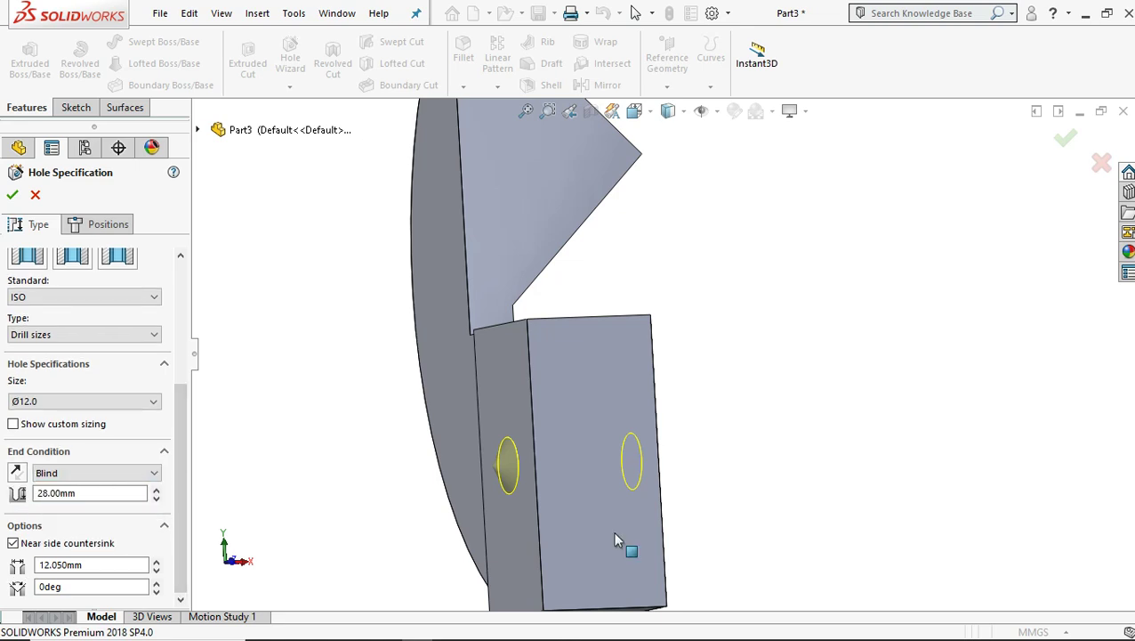
middle_drag(628, 490, 580, 505)
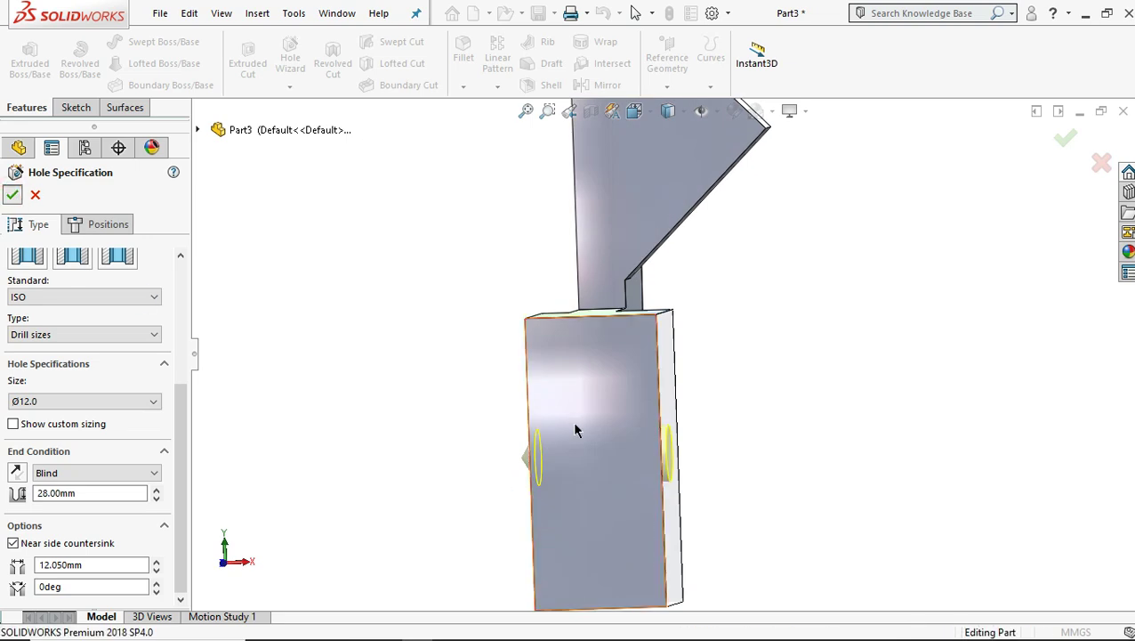
key(Return)
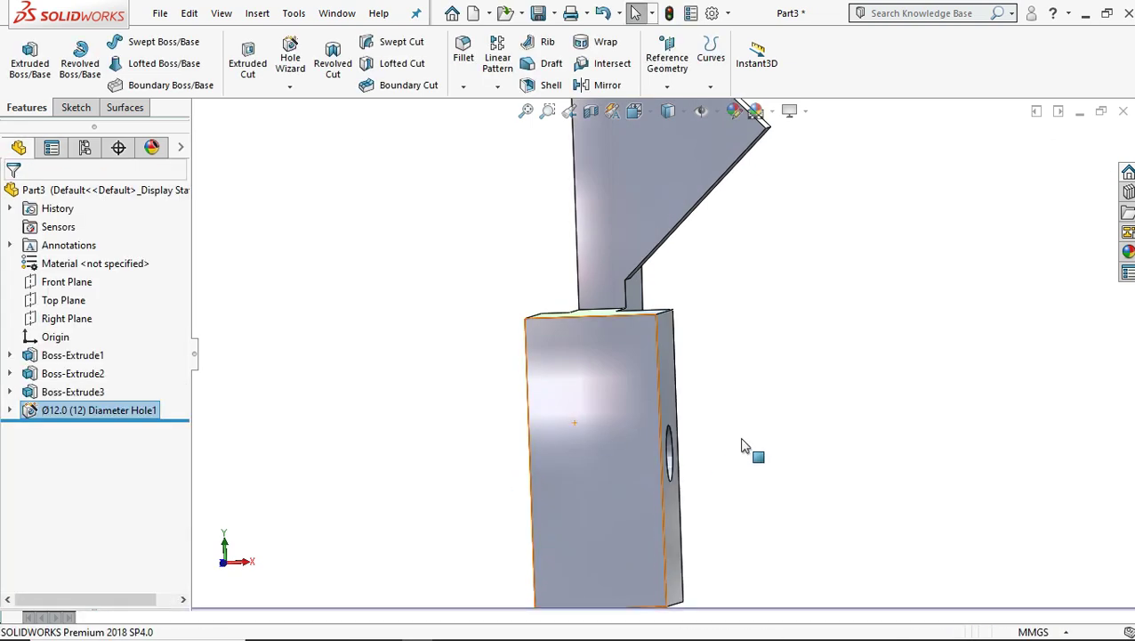
Step: Apply the polished steel appearance to the selected Ø12 hole feature
middle_drag(672, 427, 908, 461)
scroll(902, 453, down, 1)
scroll(716, 463, up, 5)
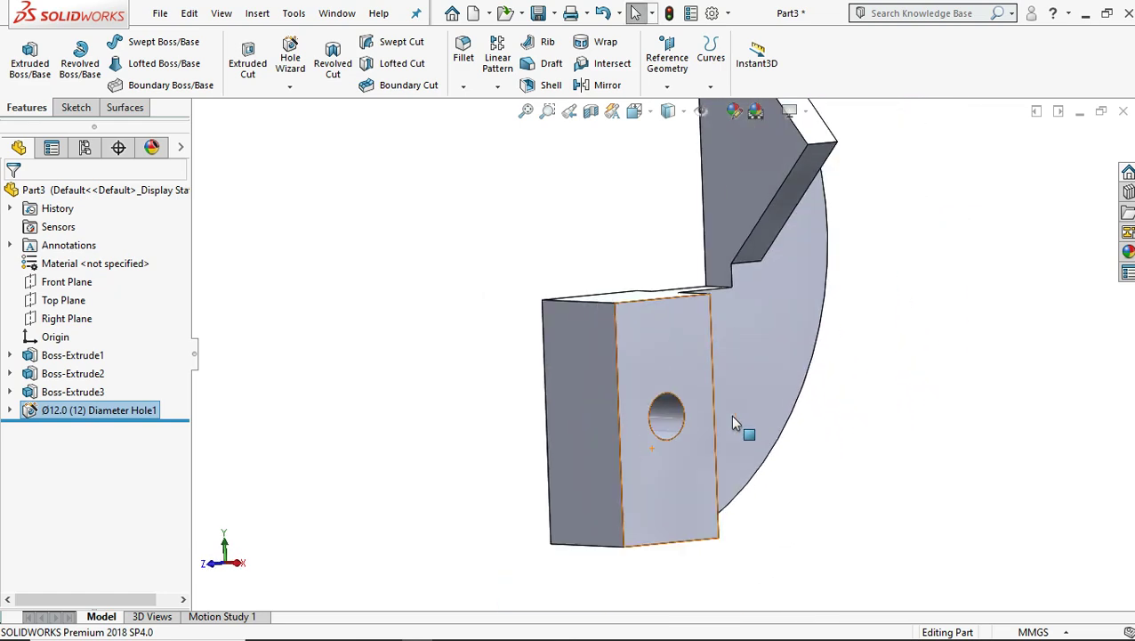
scroll(778, 293, down, 1)
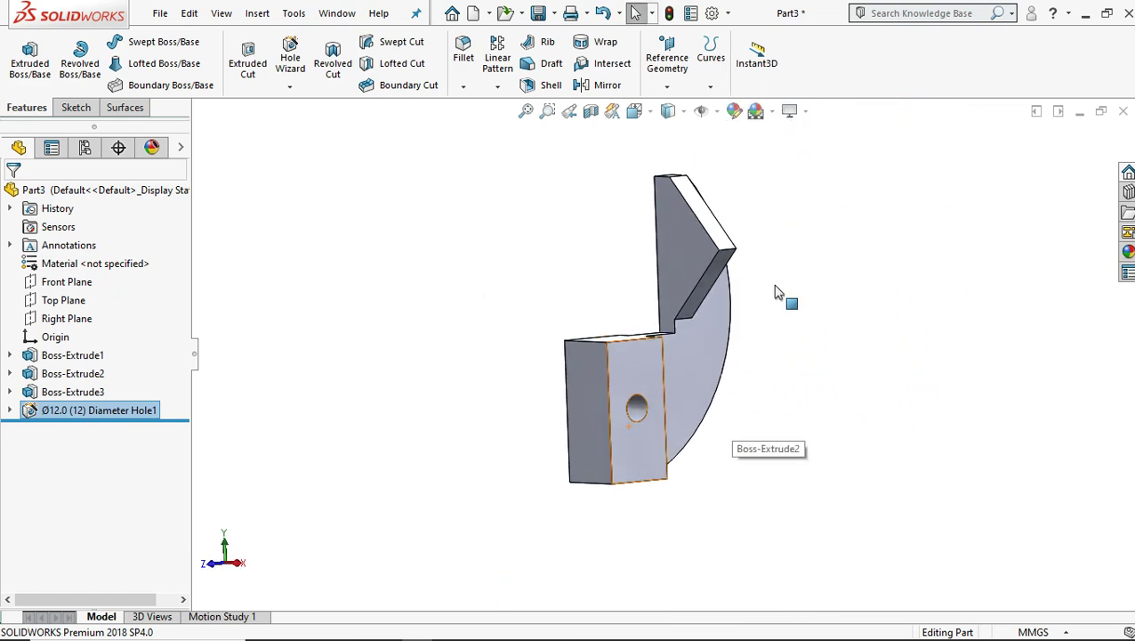
middle_drag(780, 288, 833, 299)
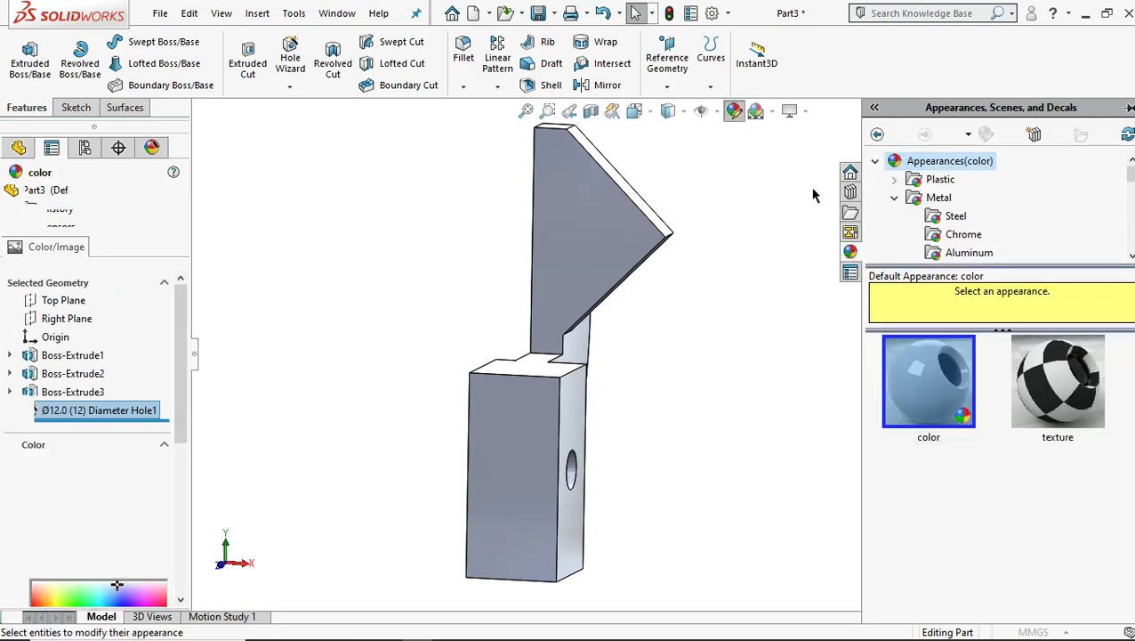
click(953, 219)
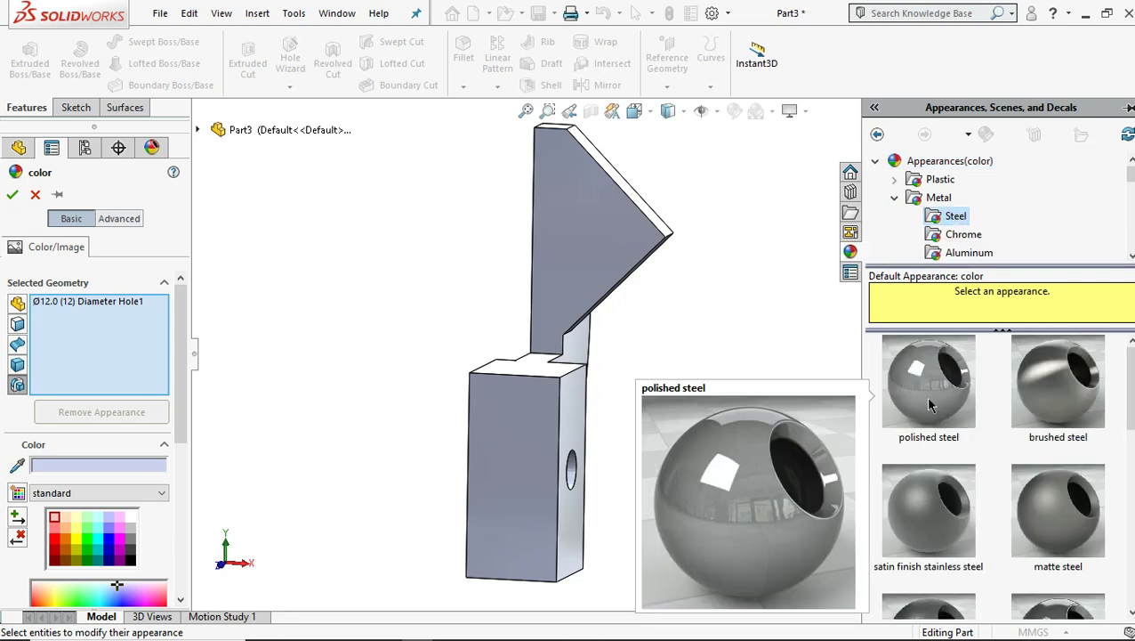
click(930, 406)
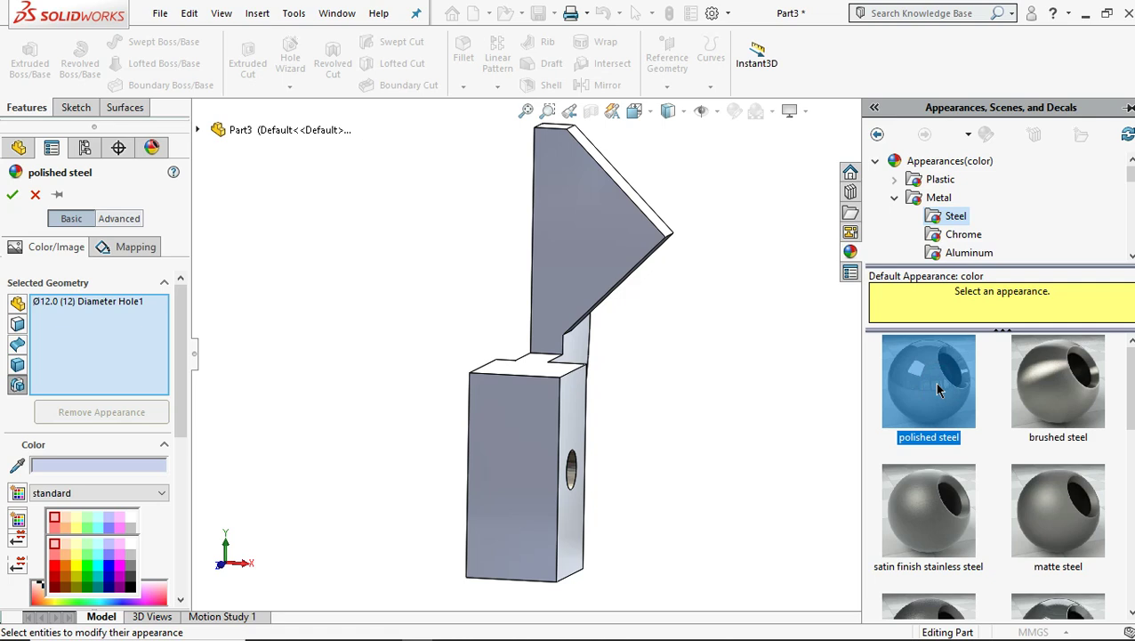
click(11, 194)
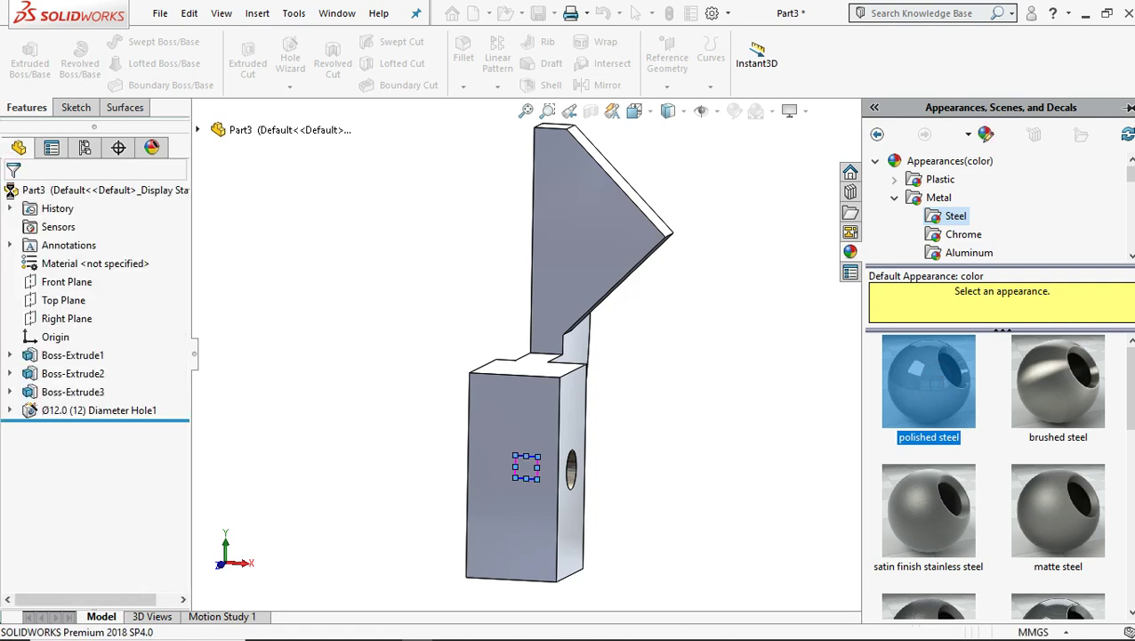
click(427, 241)
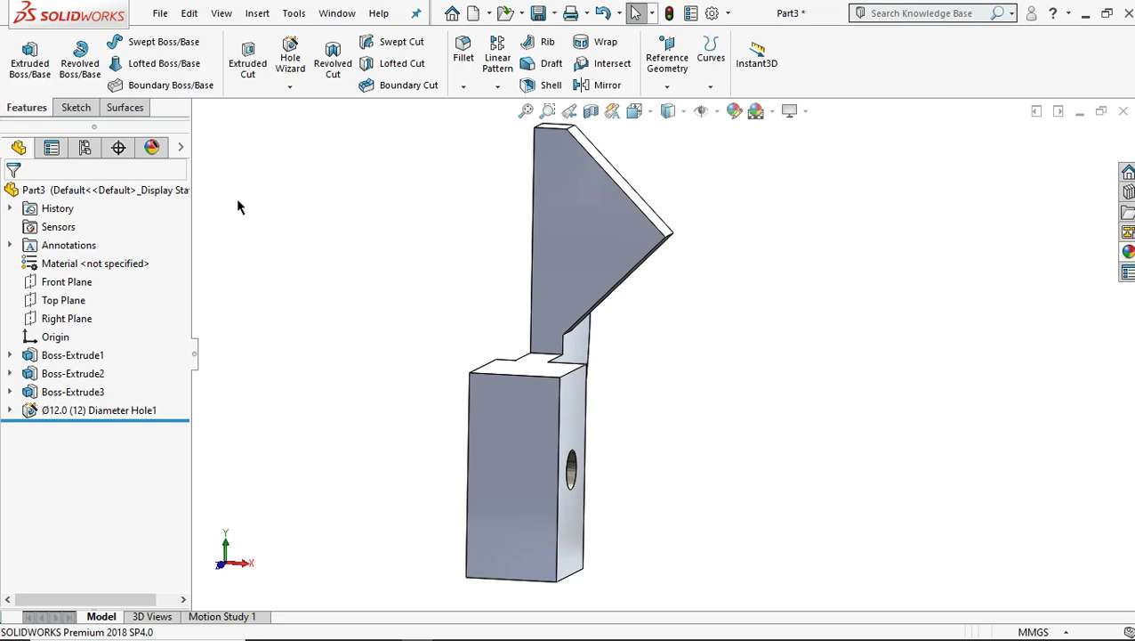
Step: Apply the polished steel appearance to the whole part
click(75, 192)
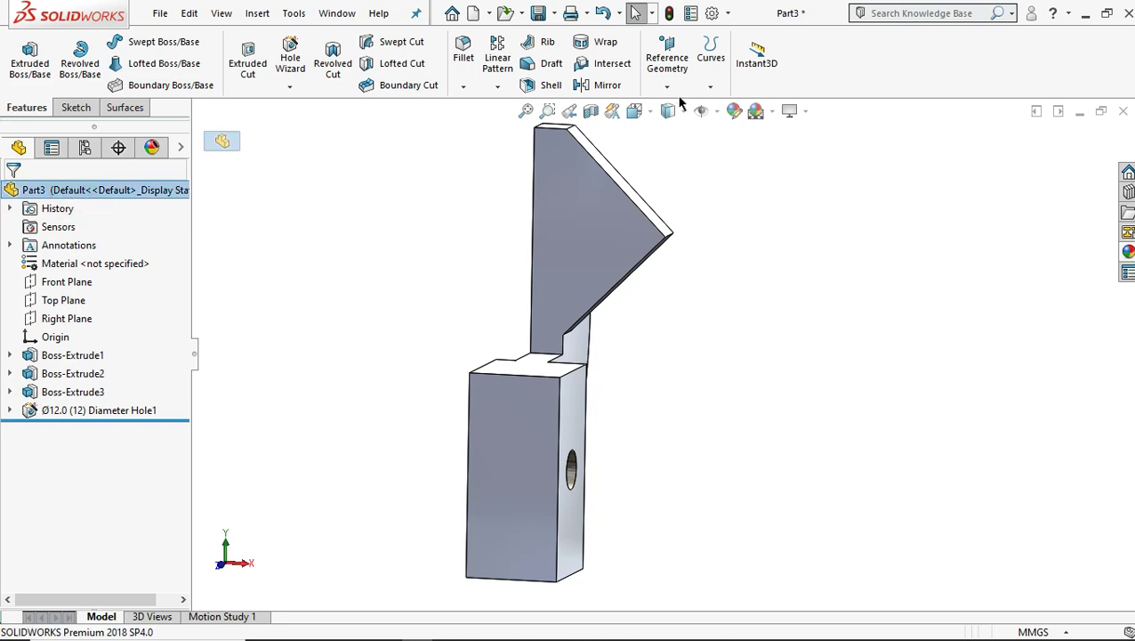
click(735, 113)
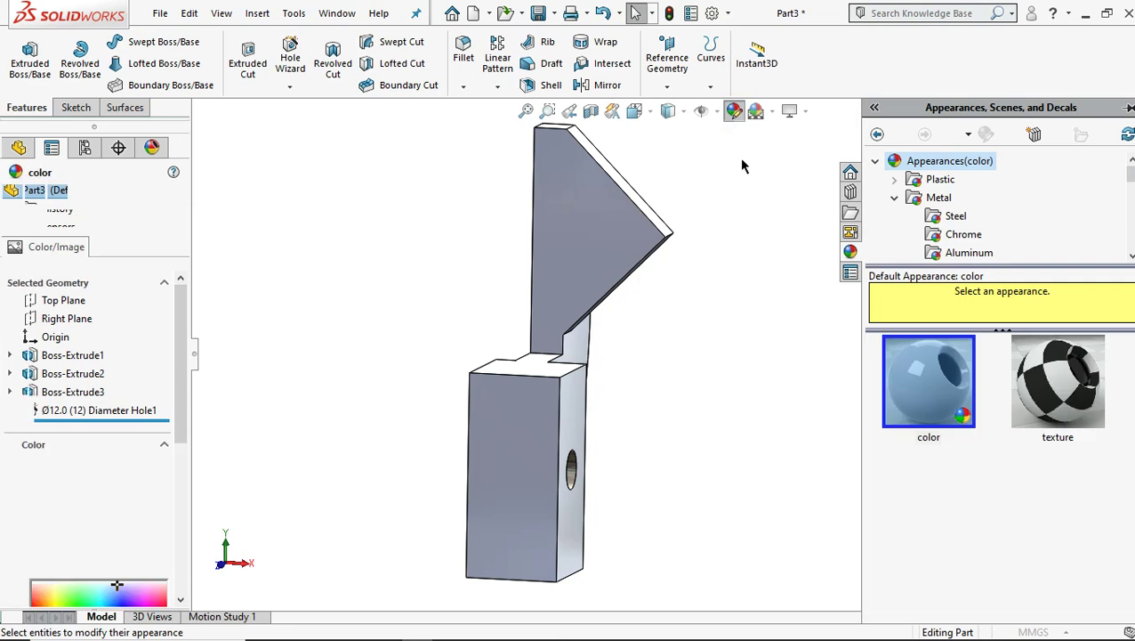
click(957, 217)
click(941, 392)
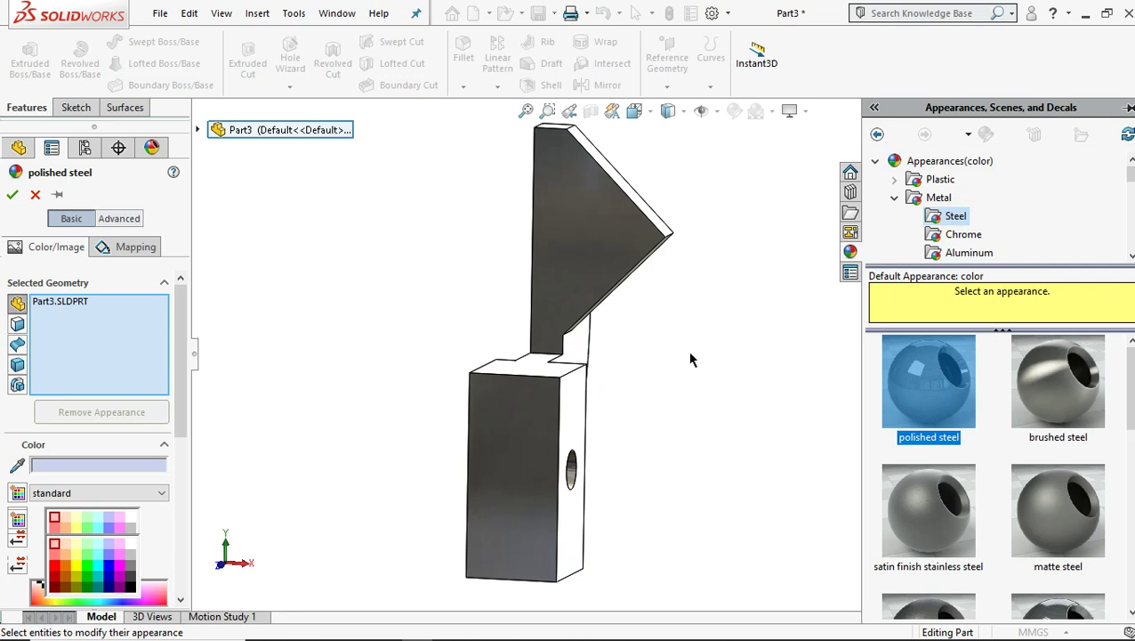
middle_drag(695, 353, 446, 436)
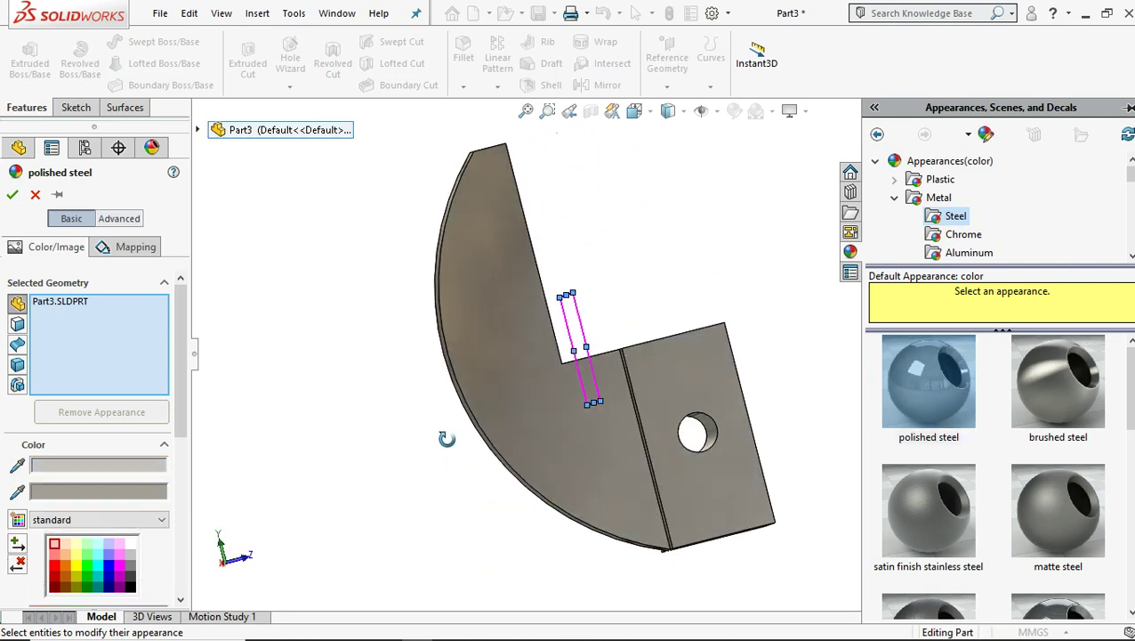
click(11, 196)
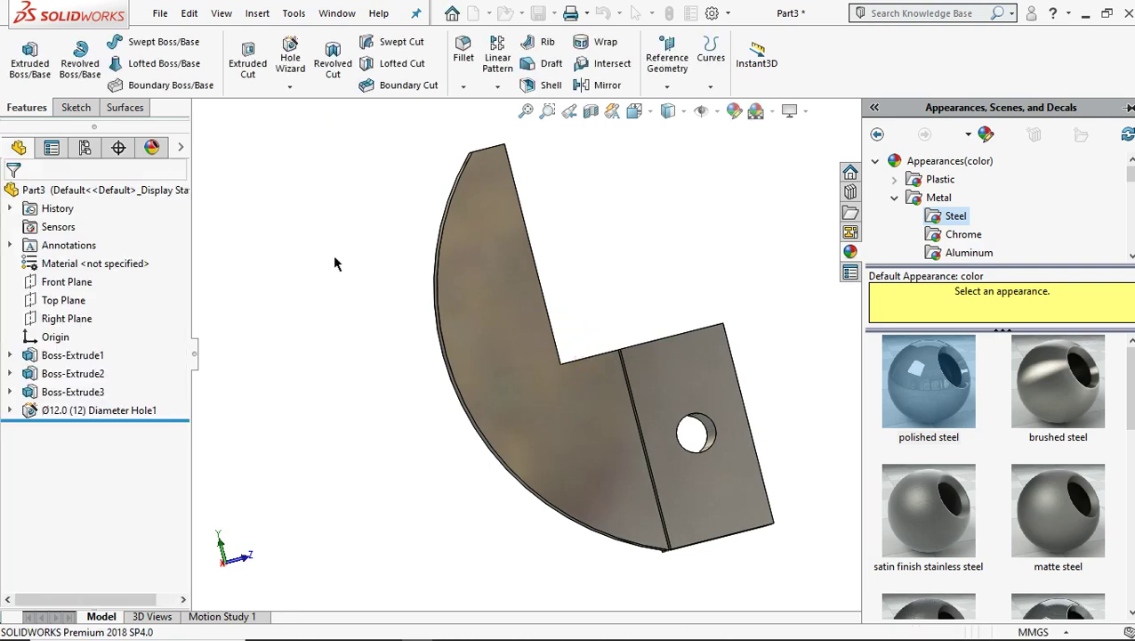
Step: Examine the finished steel part from several angles and return it to the isometric view
key(ctrl+7)
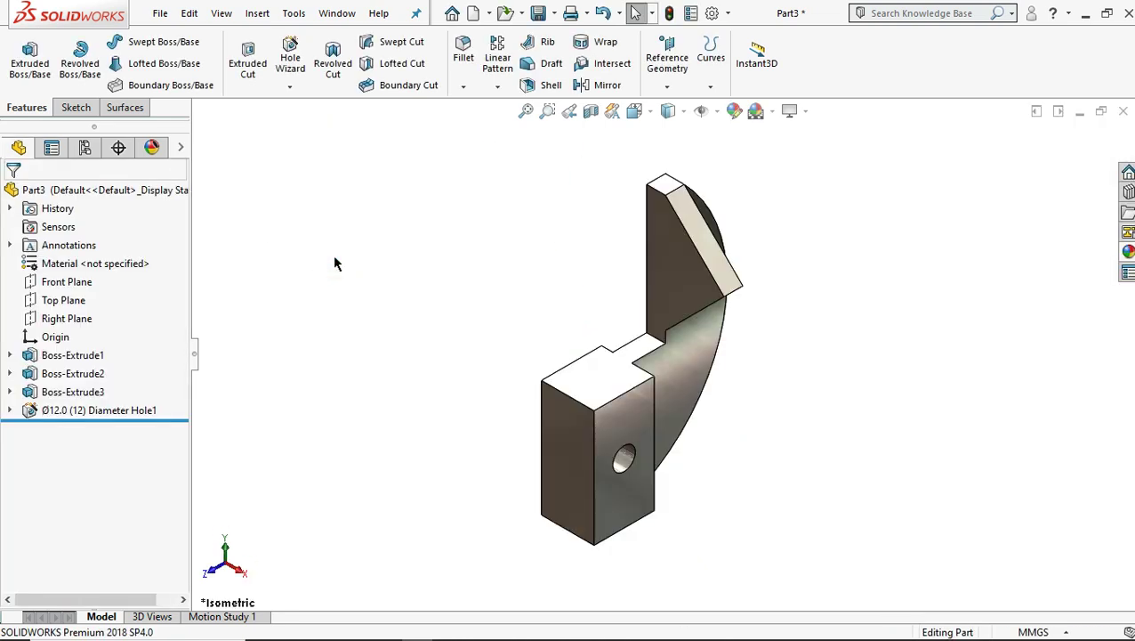
scroll(823, 409, down, 1)
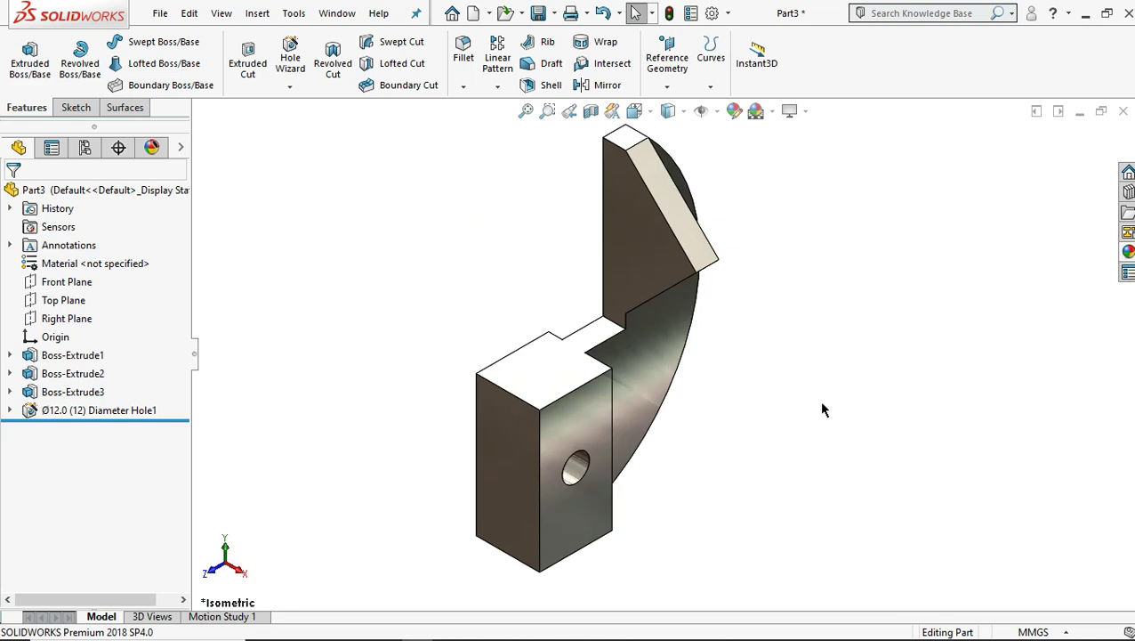
middle_drag(819, 396, 439, 487)
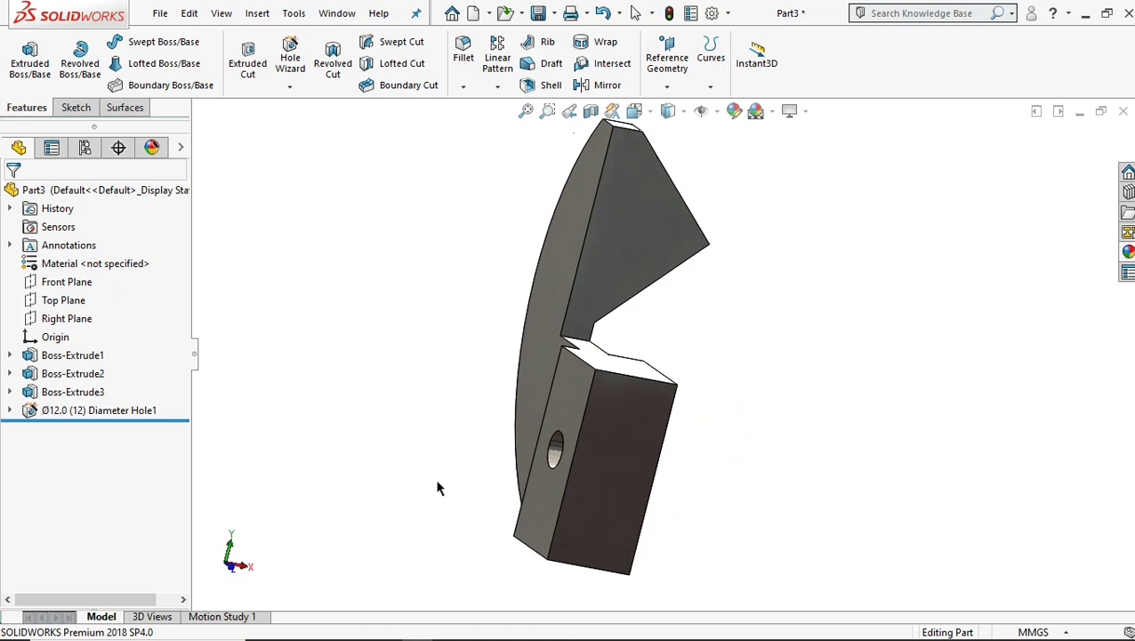
middle_drag(873, 396, 817, 381)
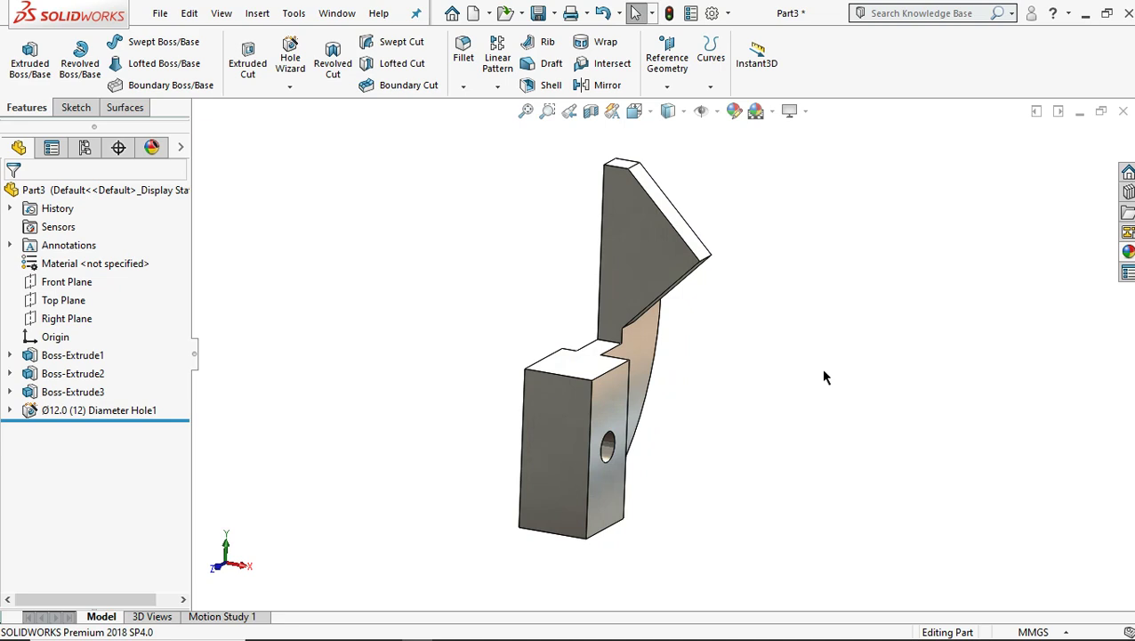
middle_drag(829, 353, 370, 517)
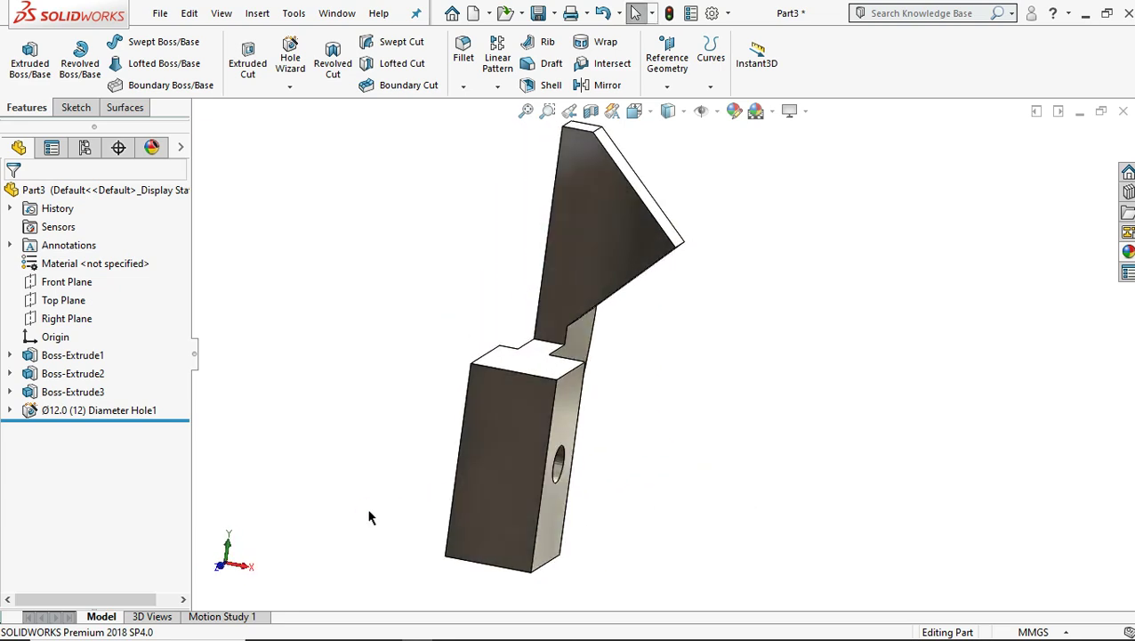
key(ctrl+7)
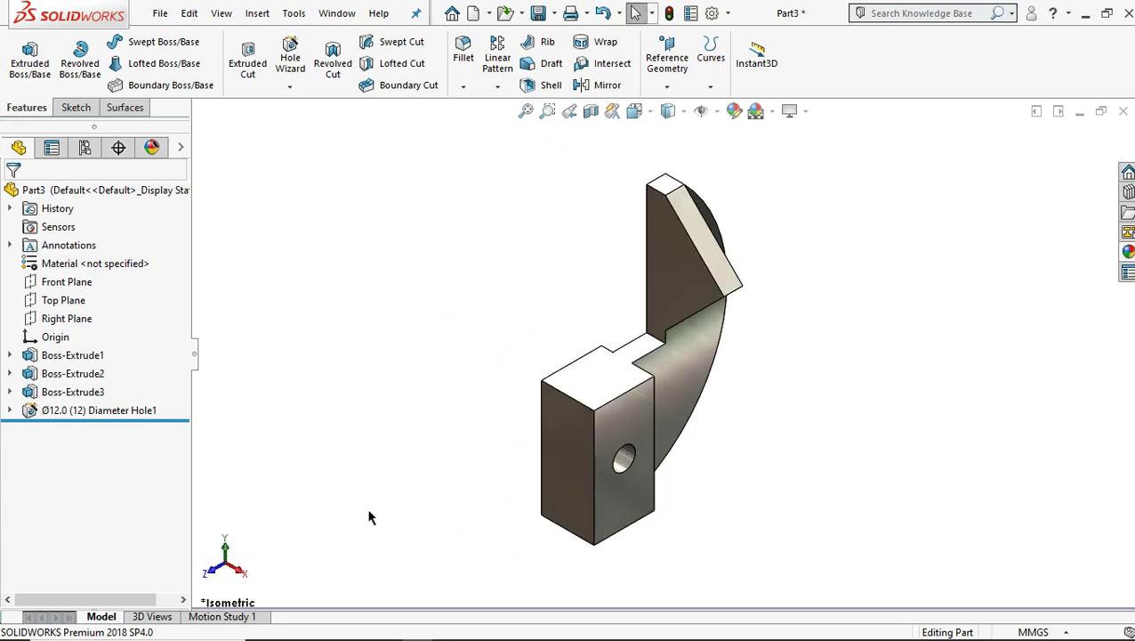